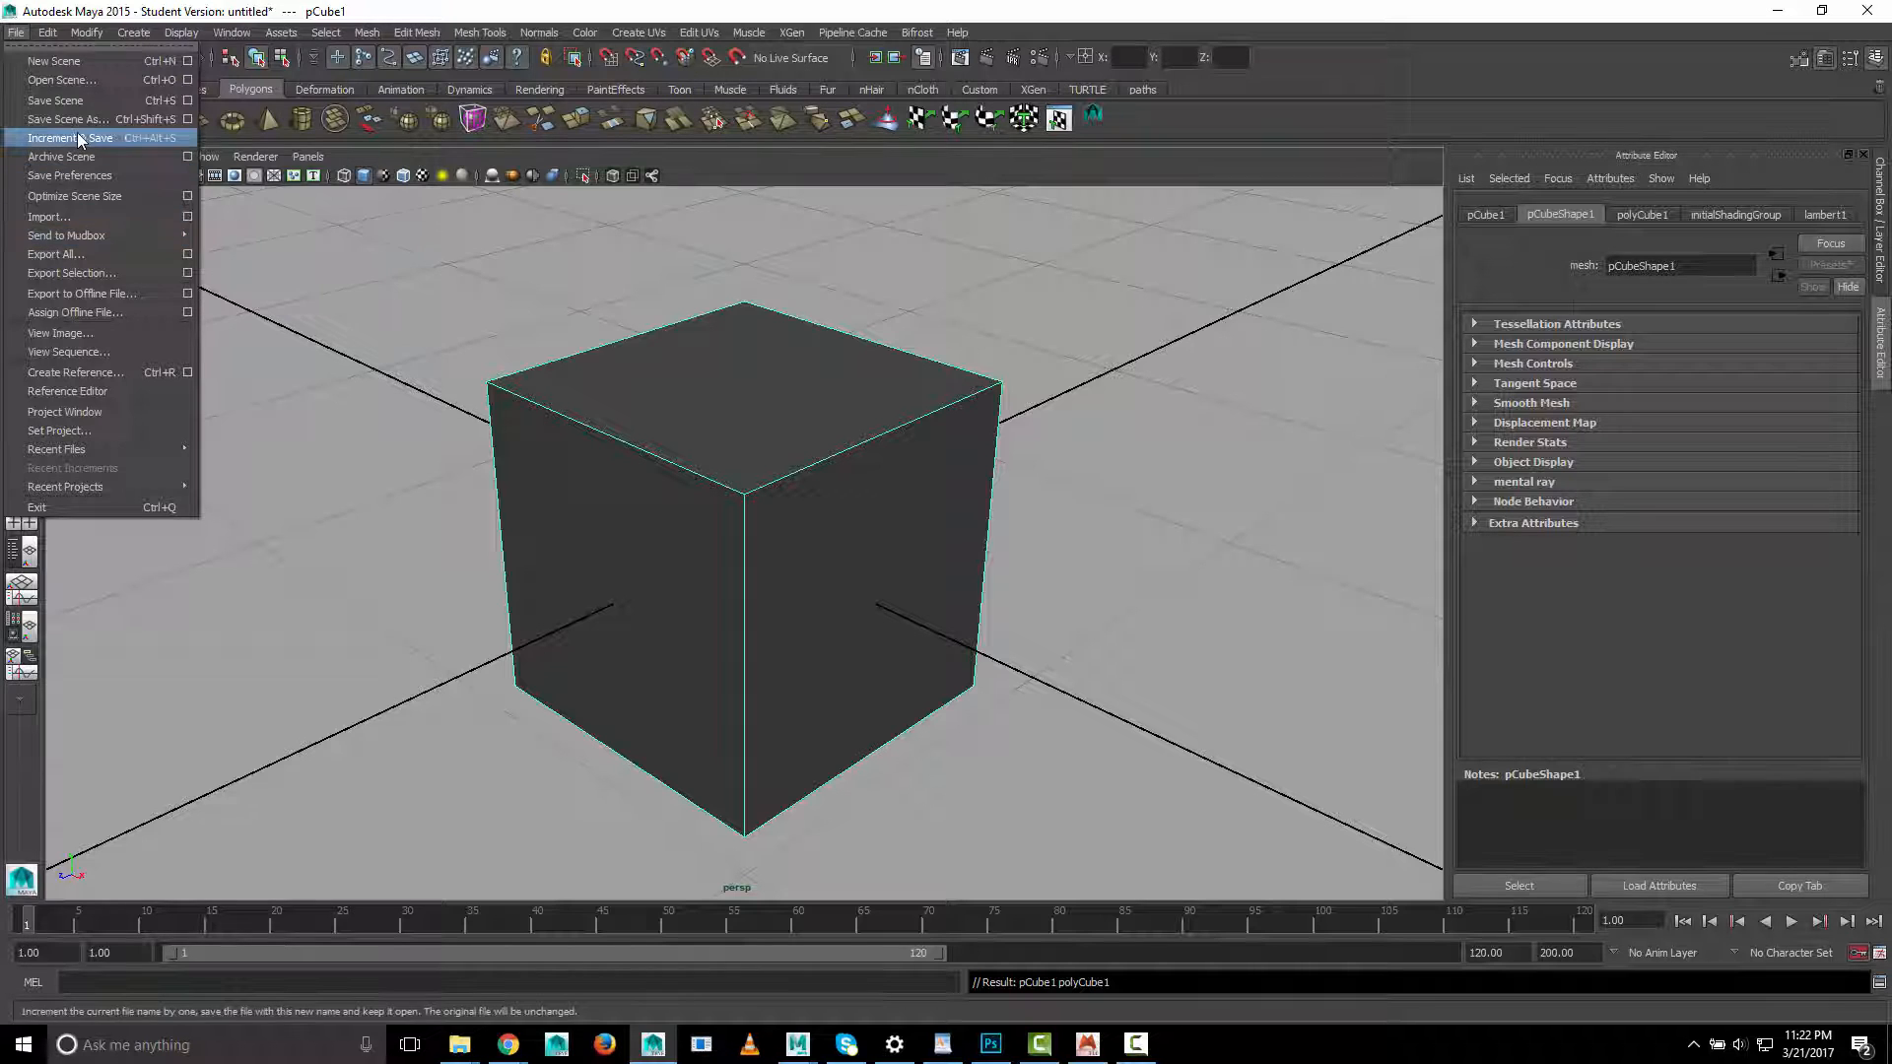
# Start saving the scene under a new name and set the current project to the default folder
pyautogui.click(69, 120)
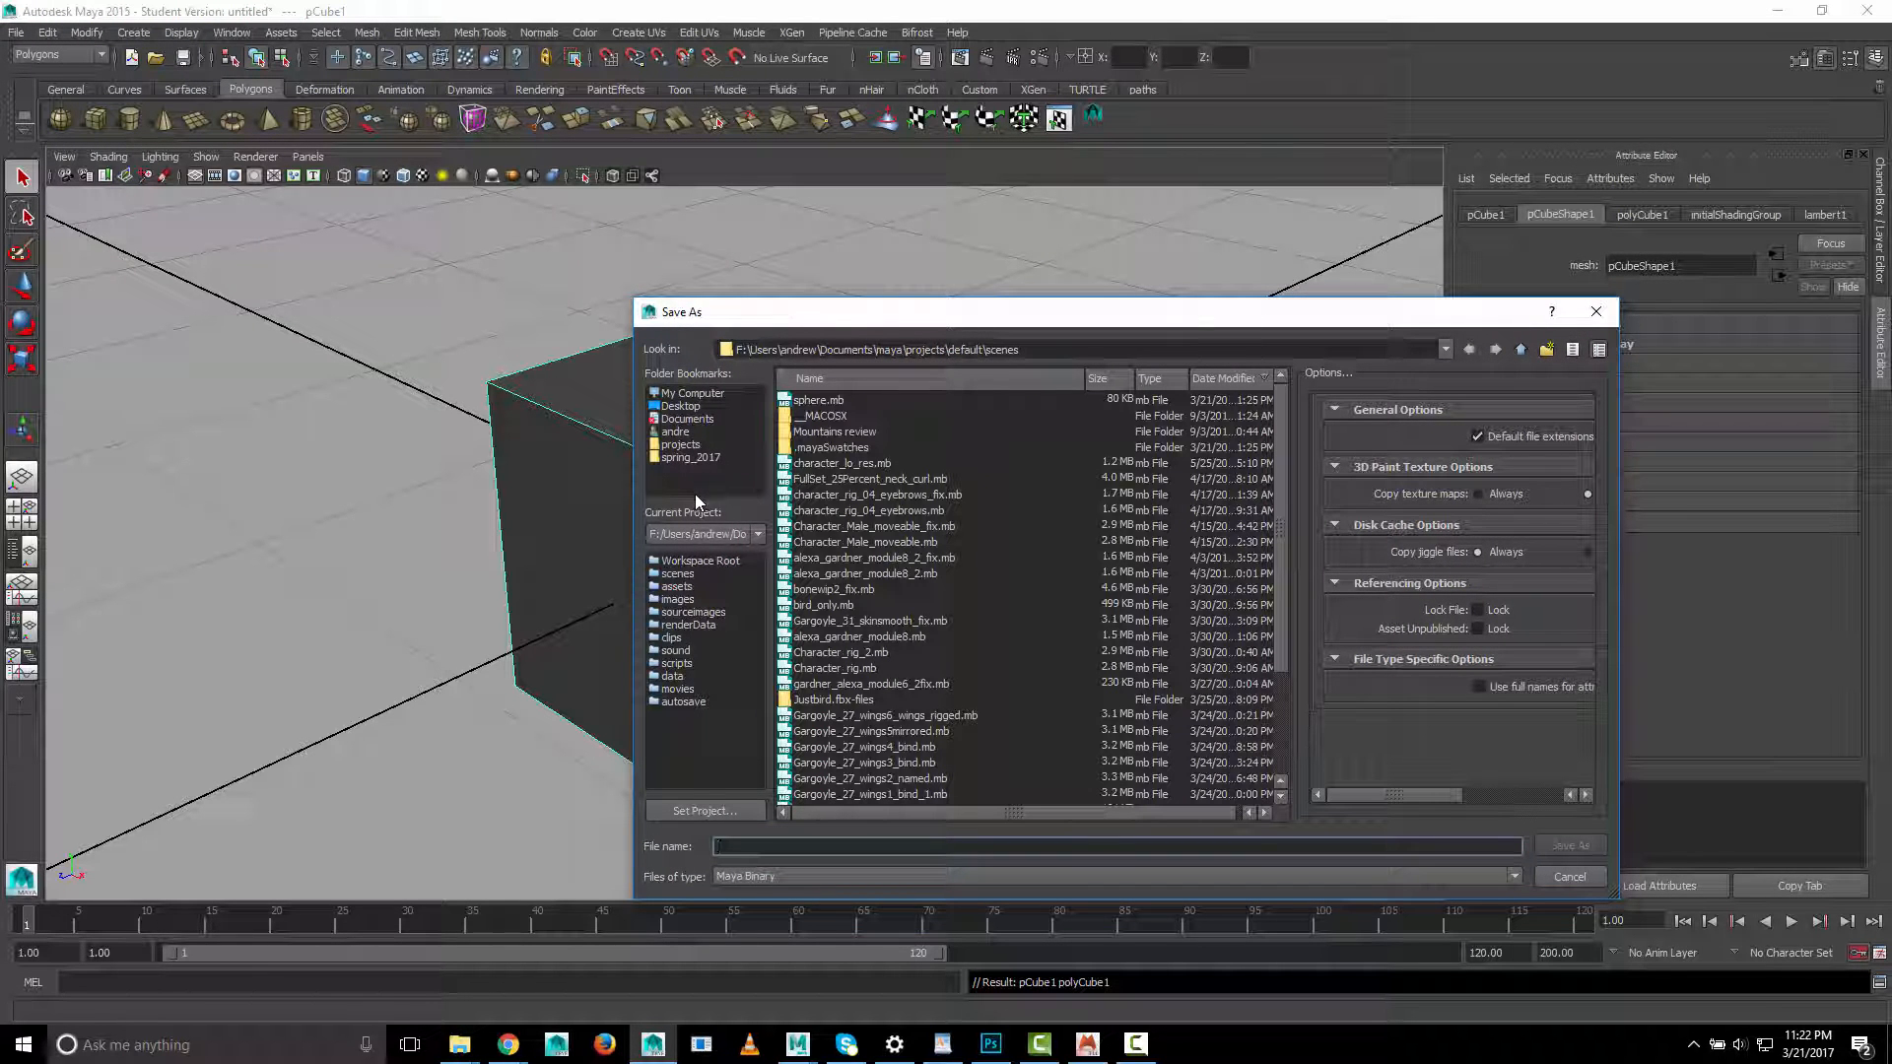
pyautogui.click(686, 812)
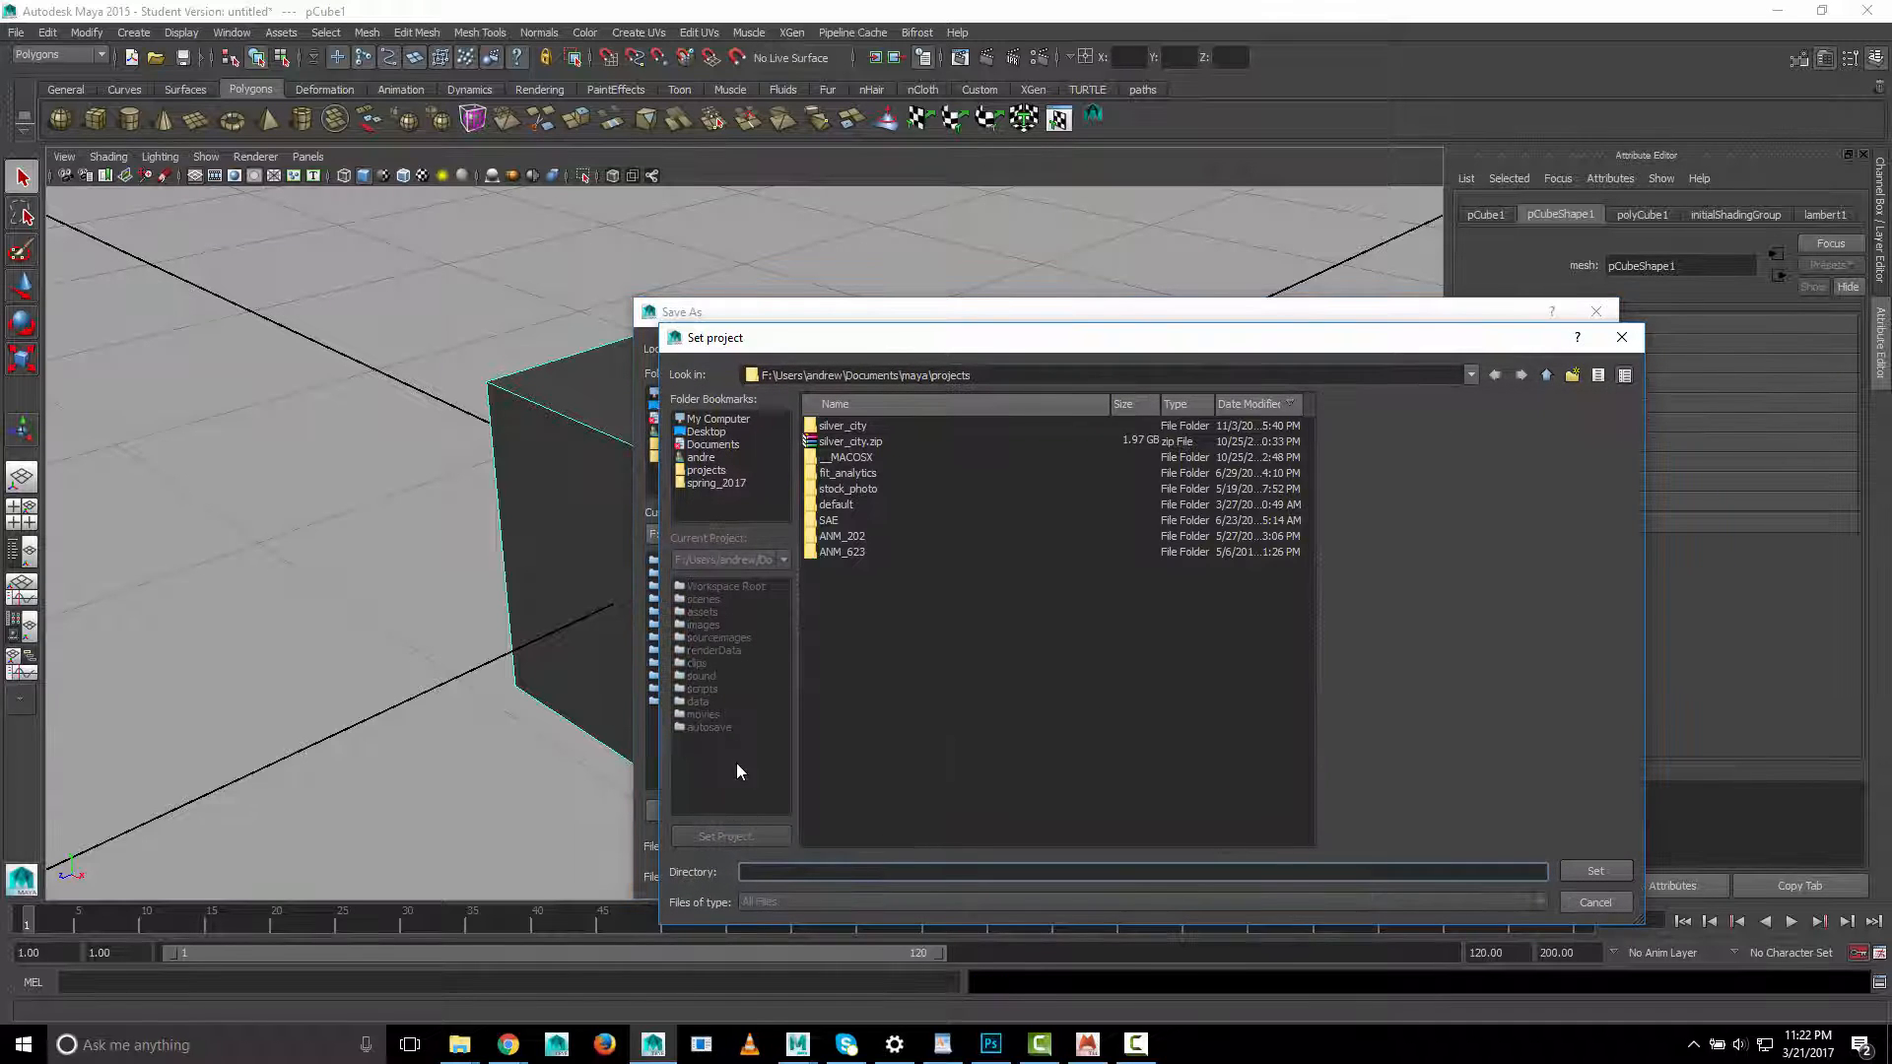
pyautogui.click(837, 506)
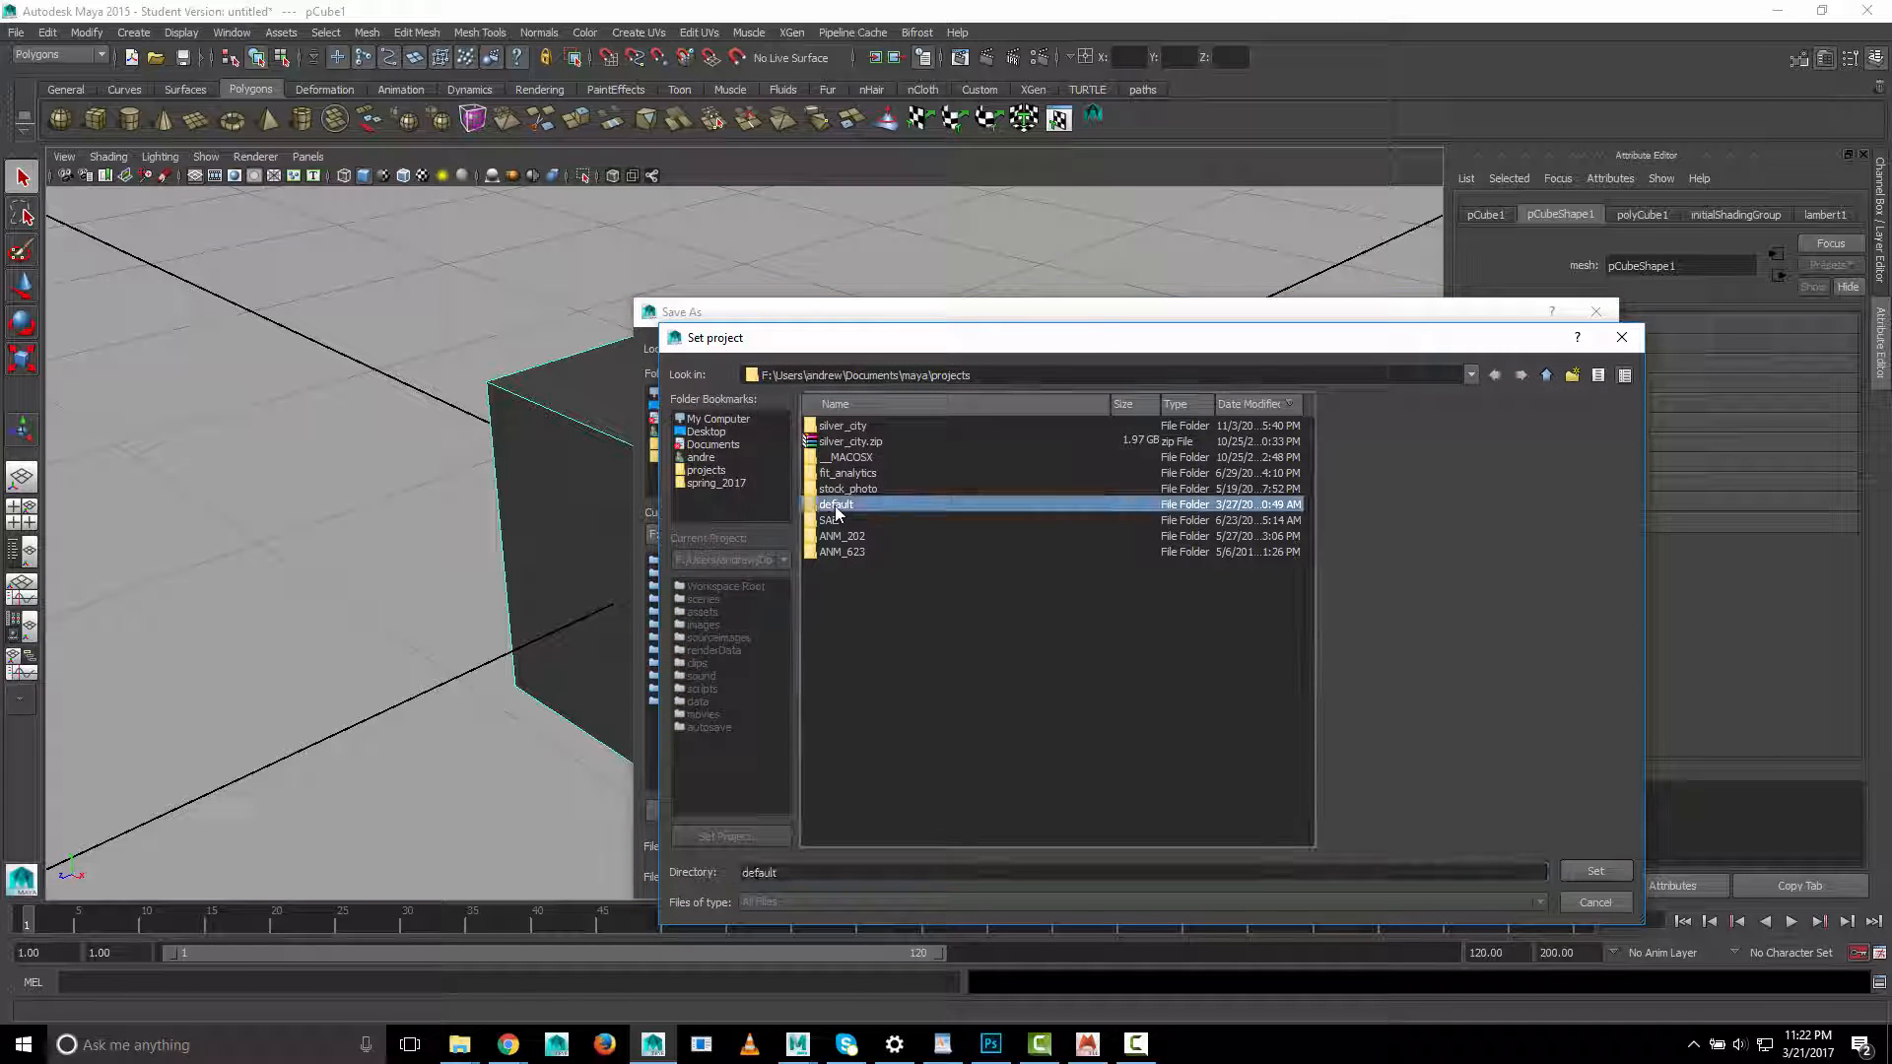
pyautogui.click(1576, 872)
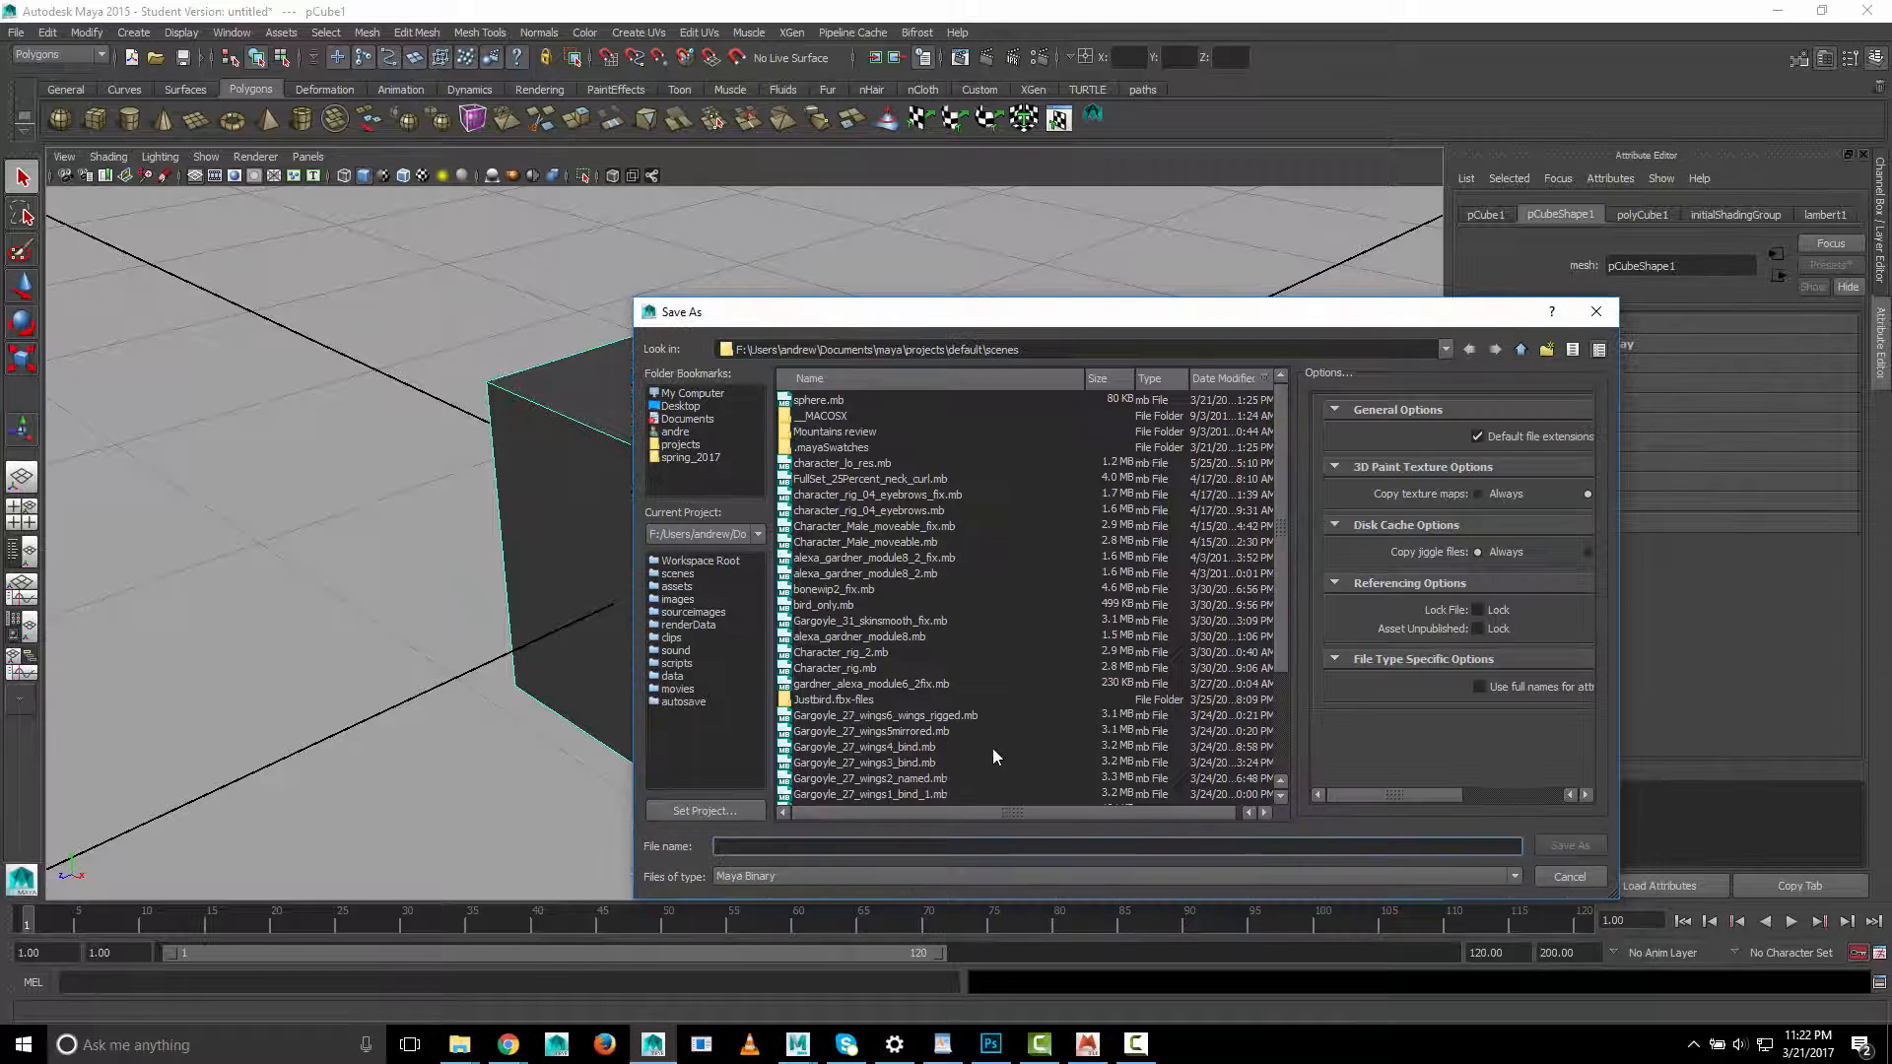
# Save the scene as cube in Maya Binary format in the default project's scenes folder
pyautogui.write('cu')
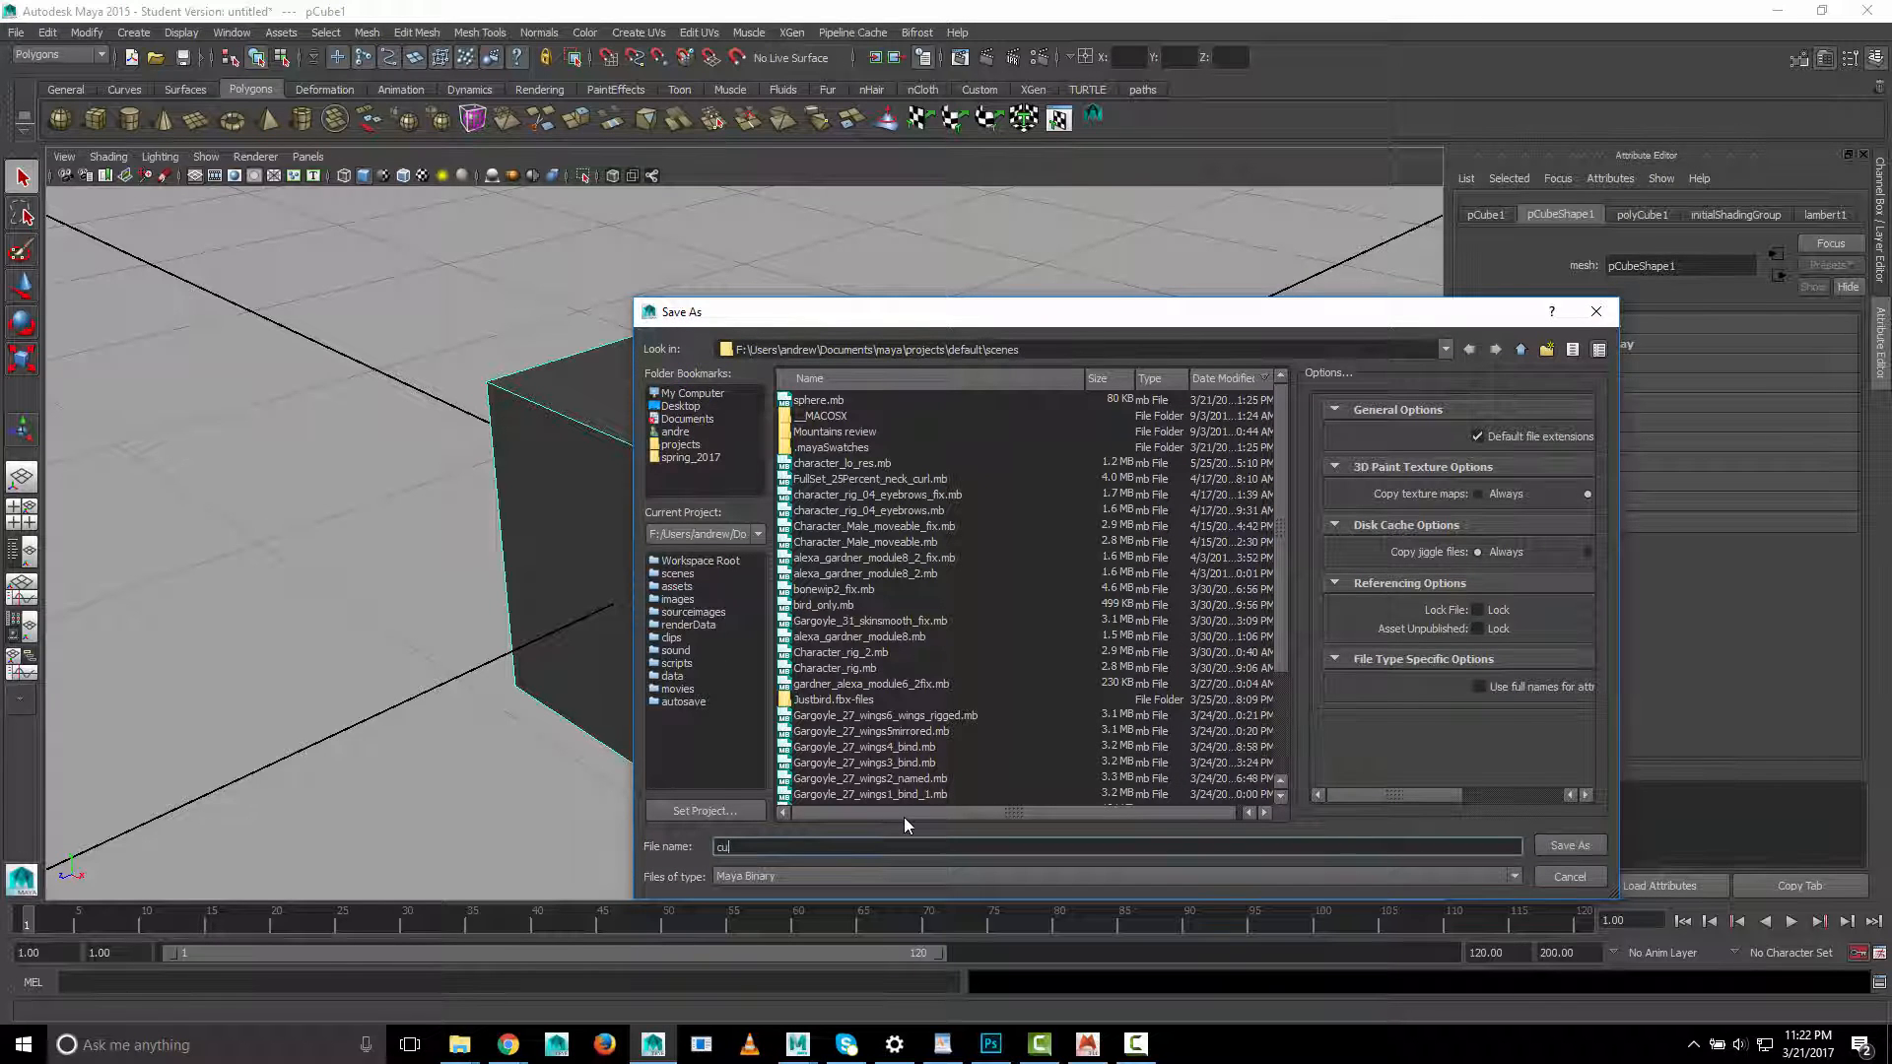
pyautogui.write('be')
pyautogui.press('Return')
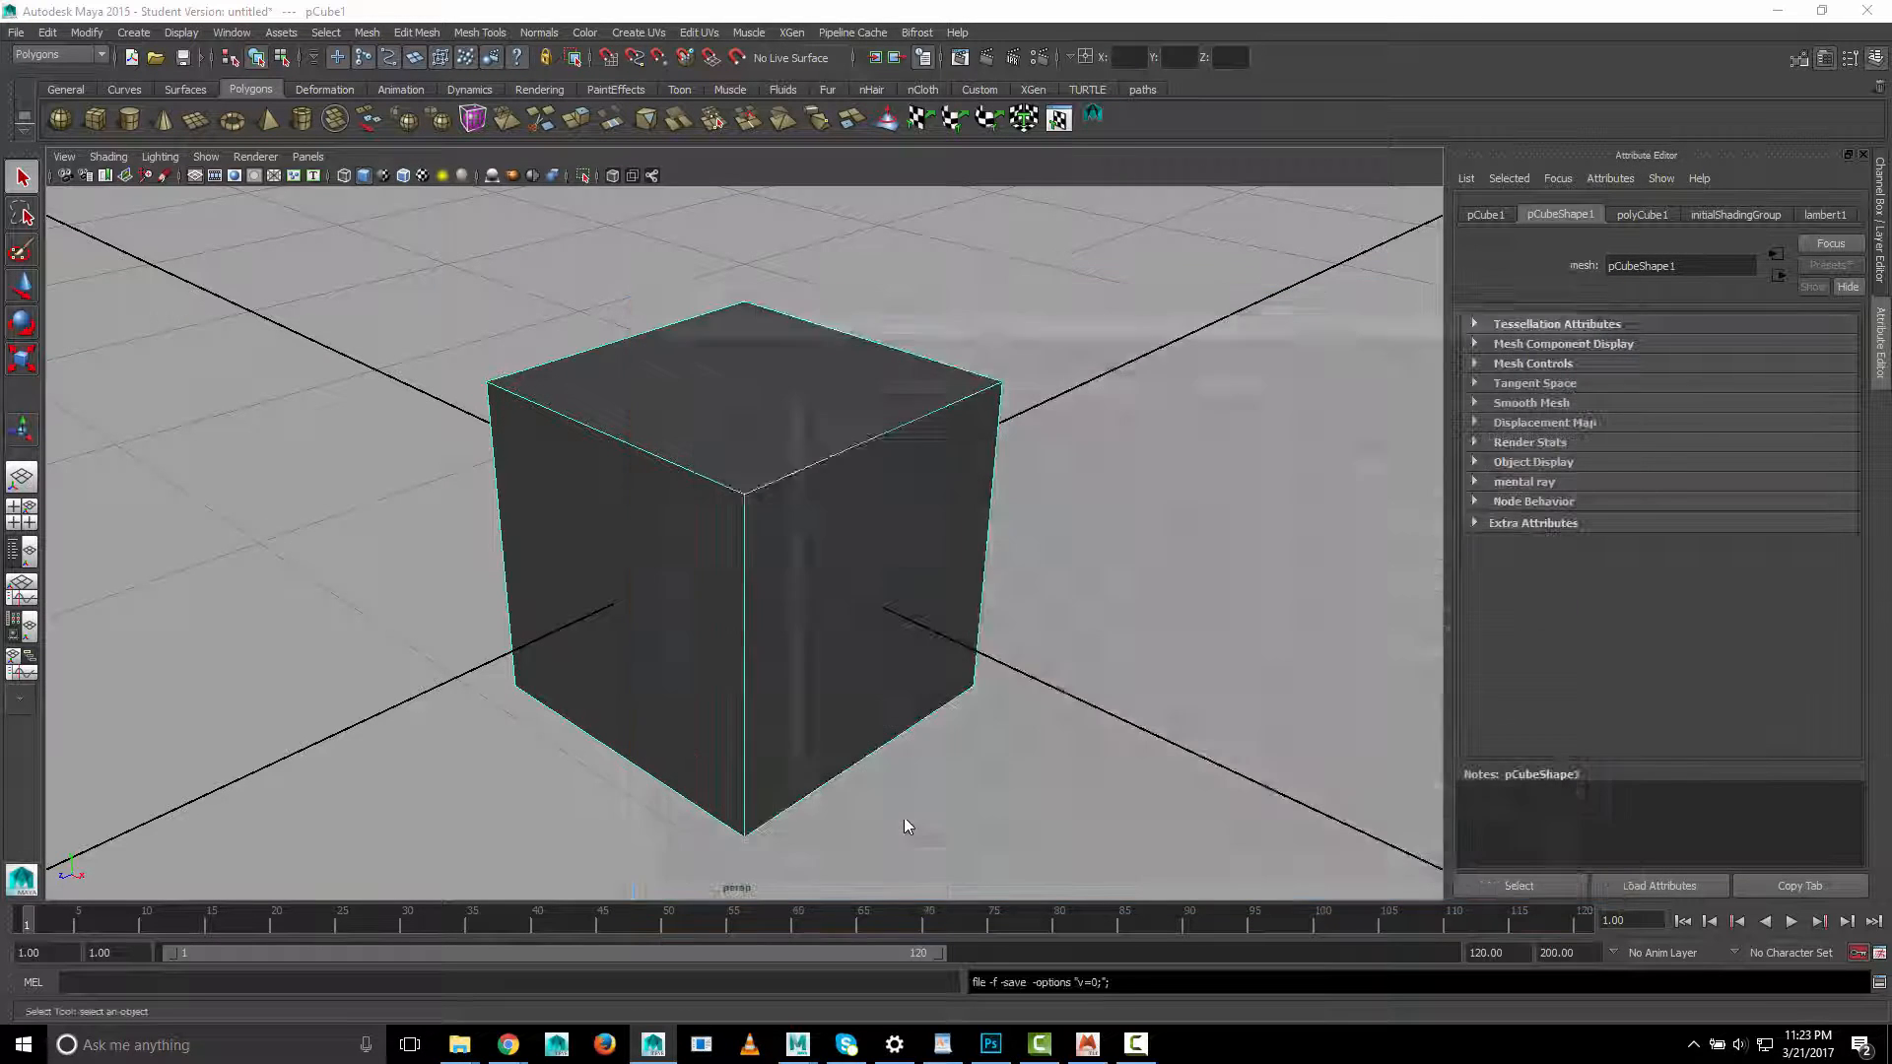
pyautogui.click(898, 530)
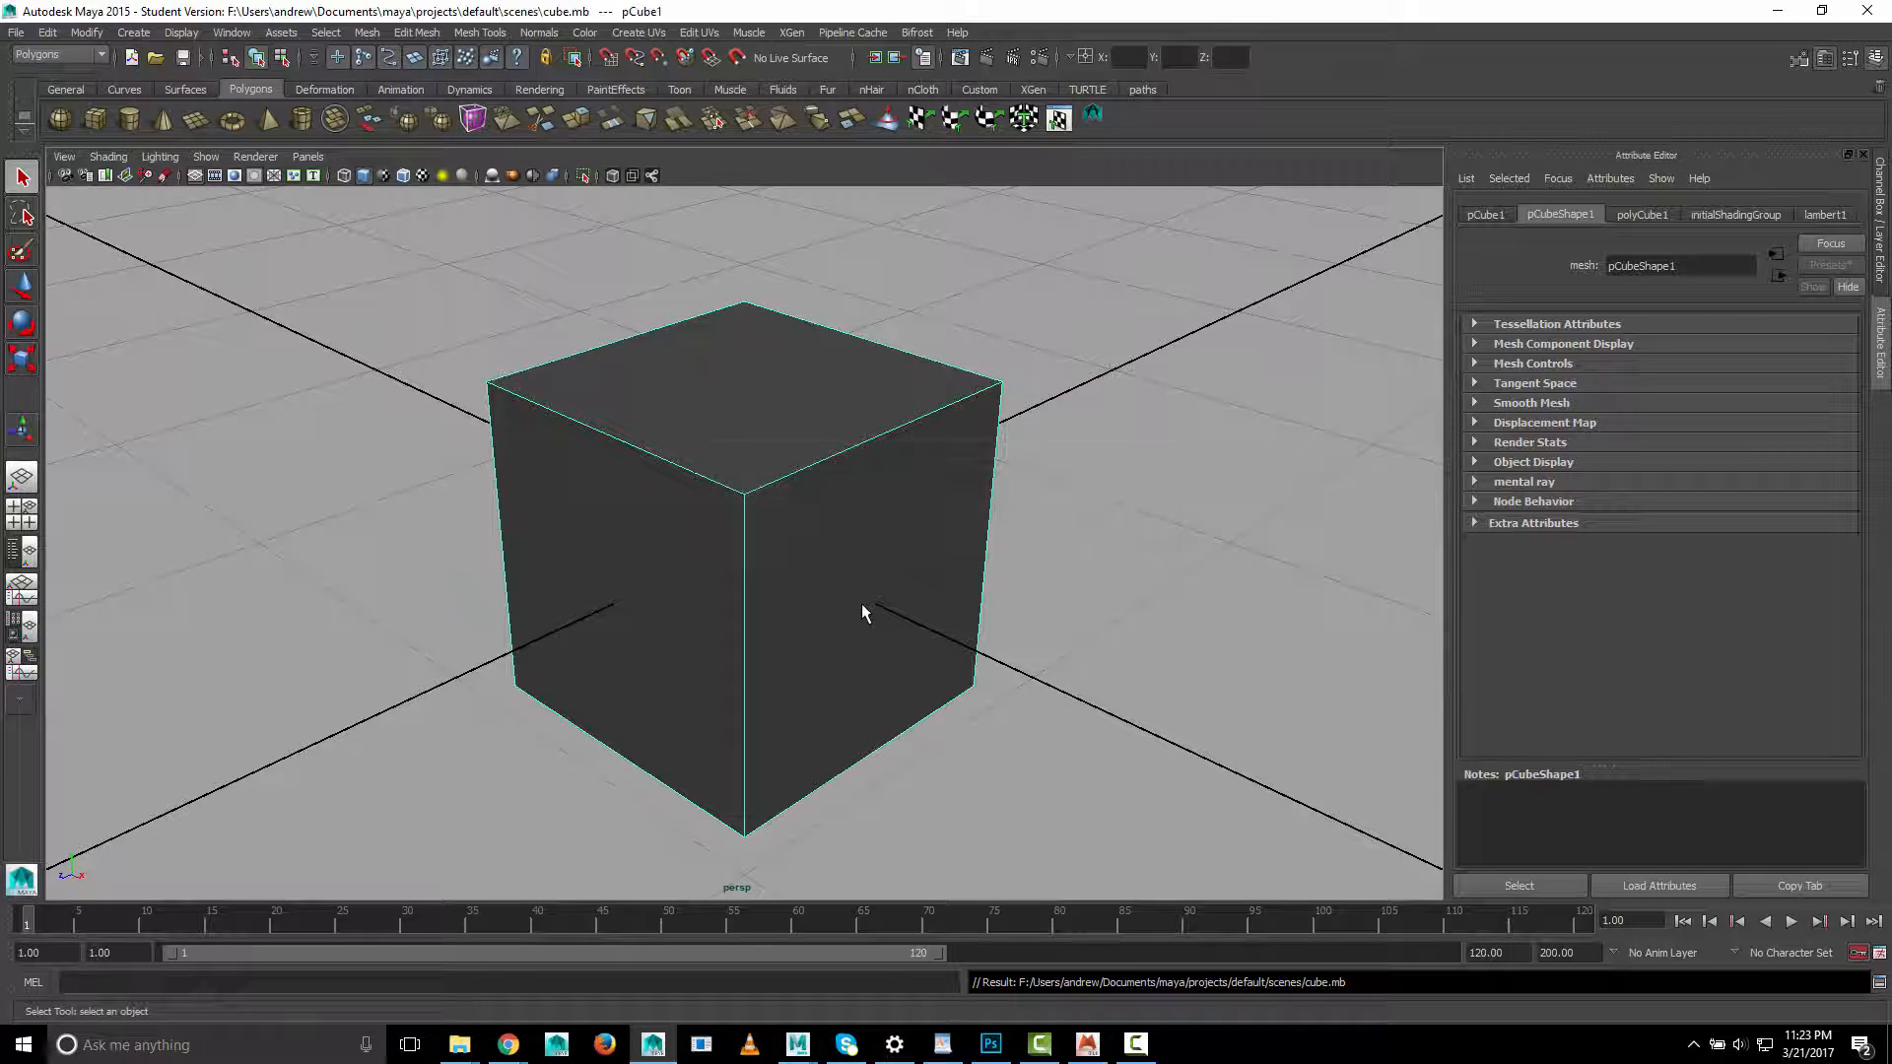
# Send the cube to Mudbox as a new scene, discarding the changes in the scene already open there
pyautogui.click(18, 33)
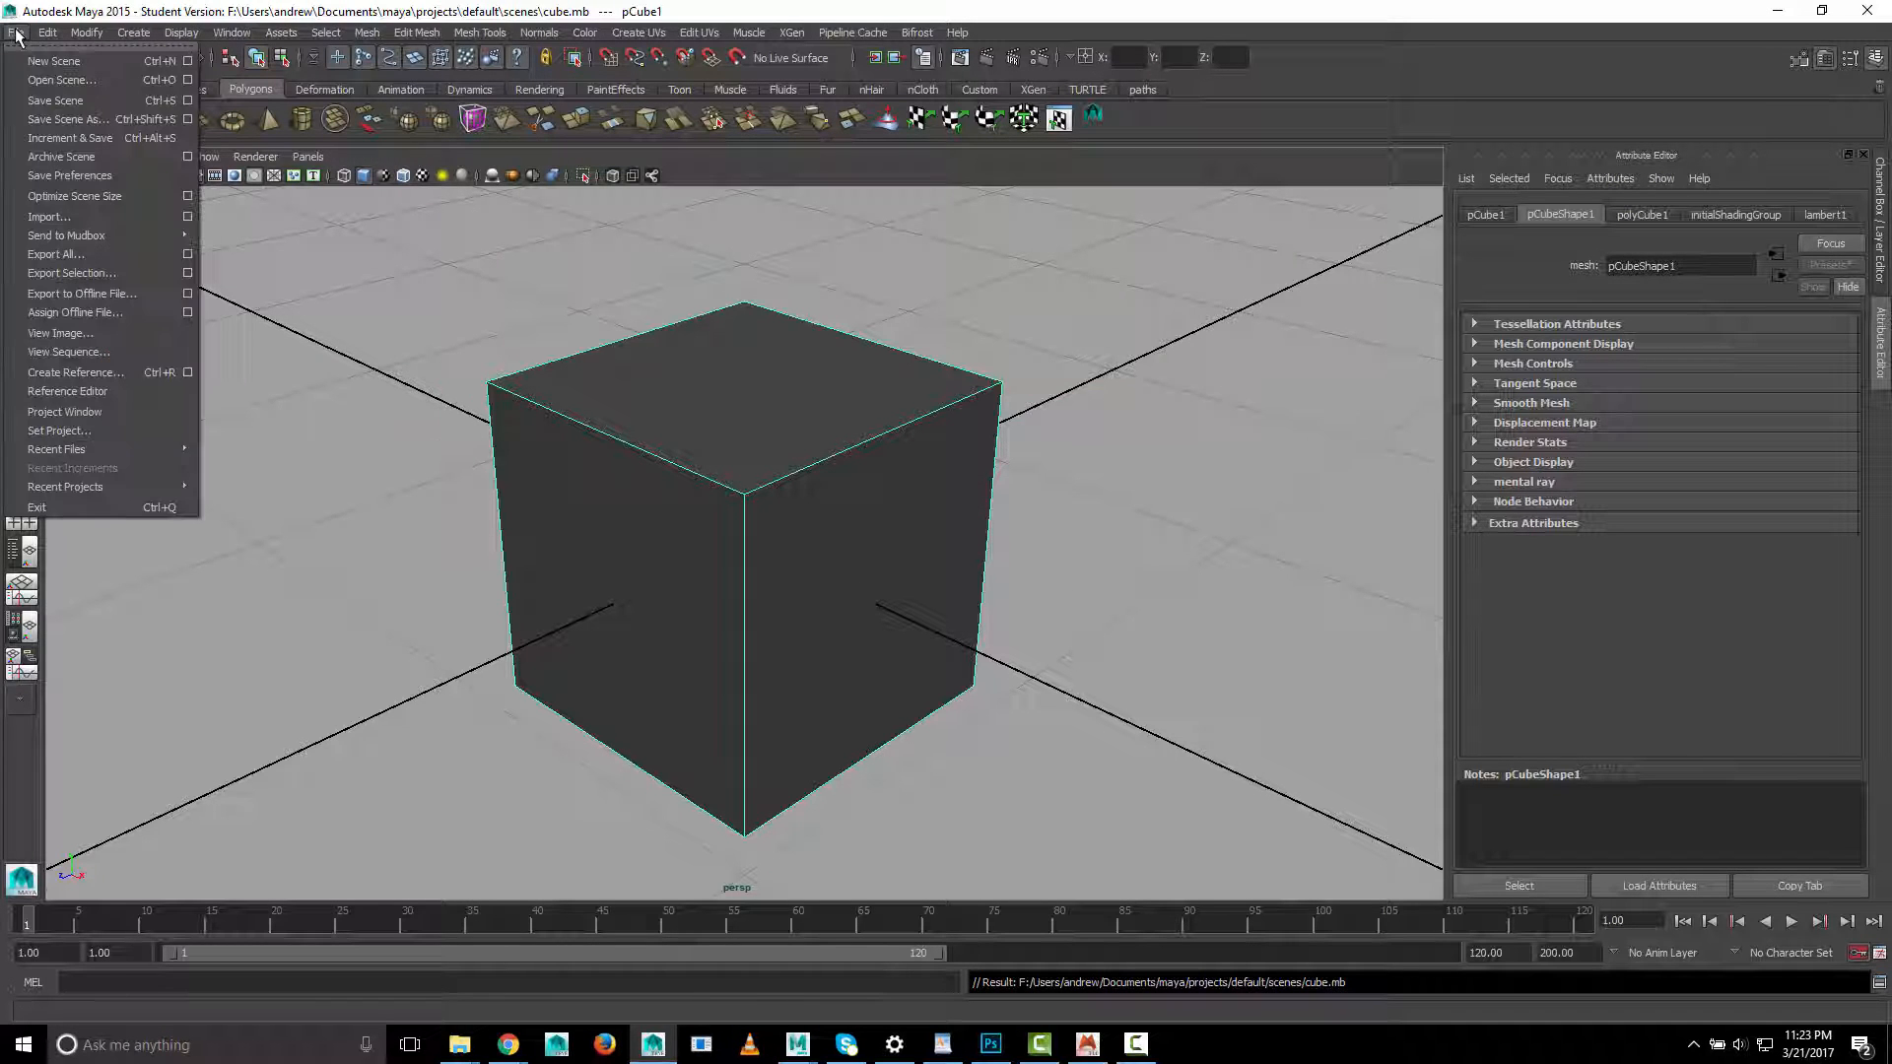
pyautogui.moveTo(132, 232)
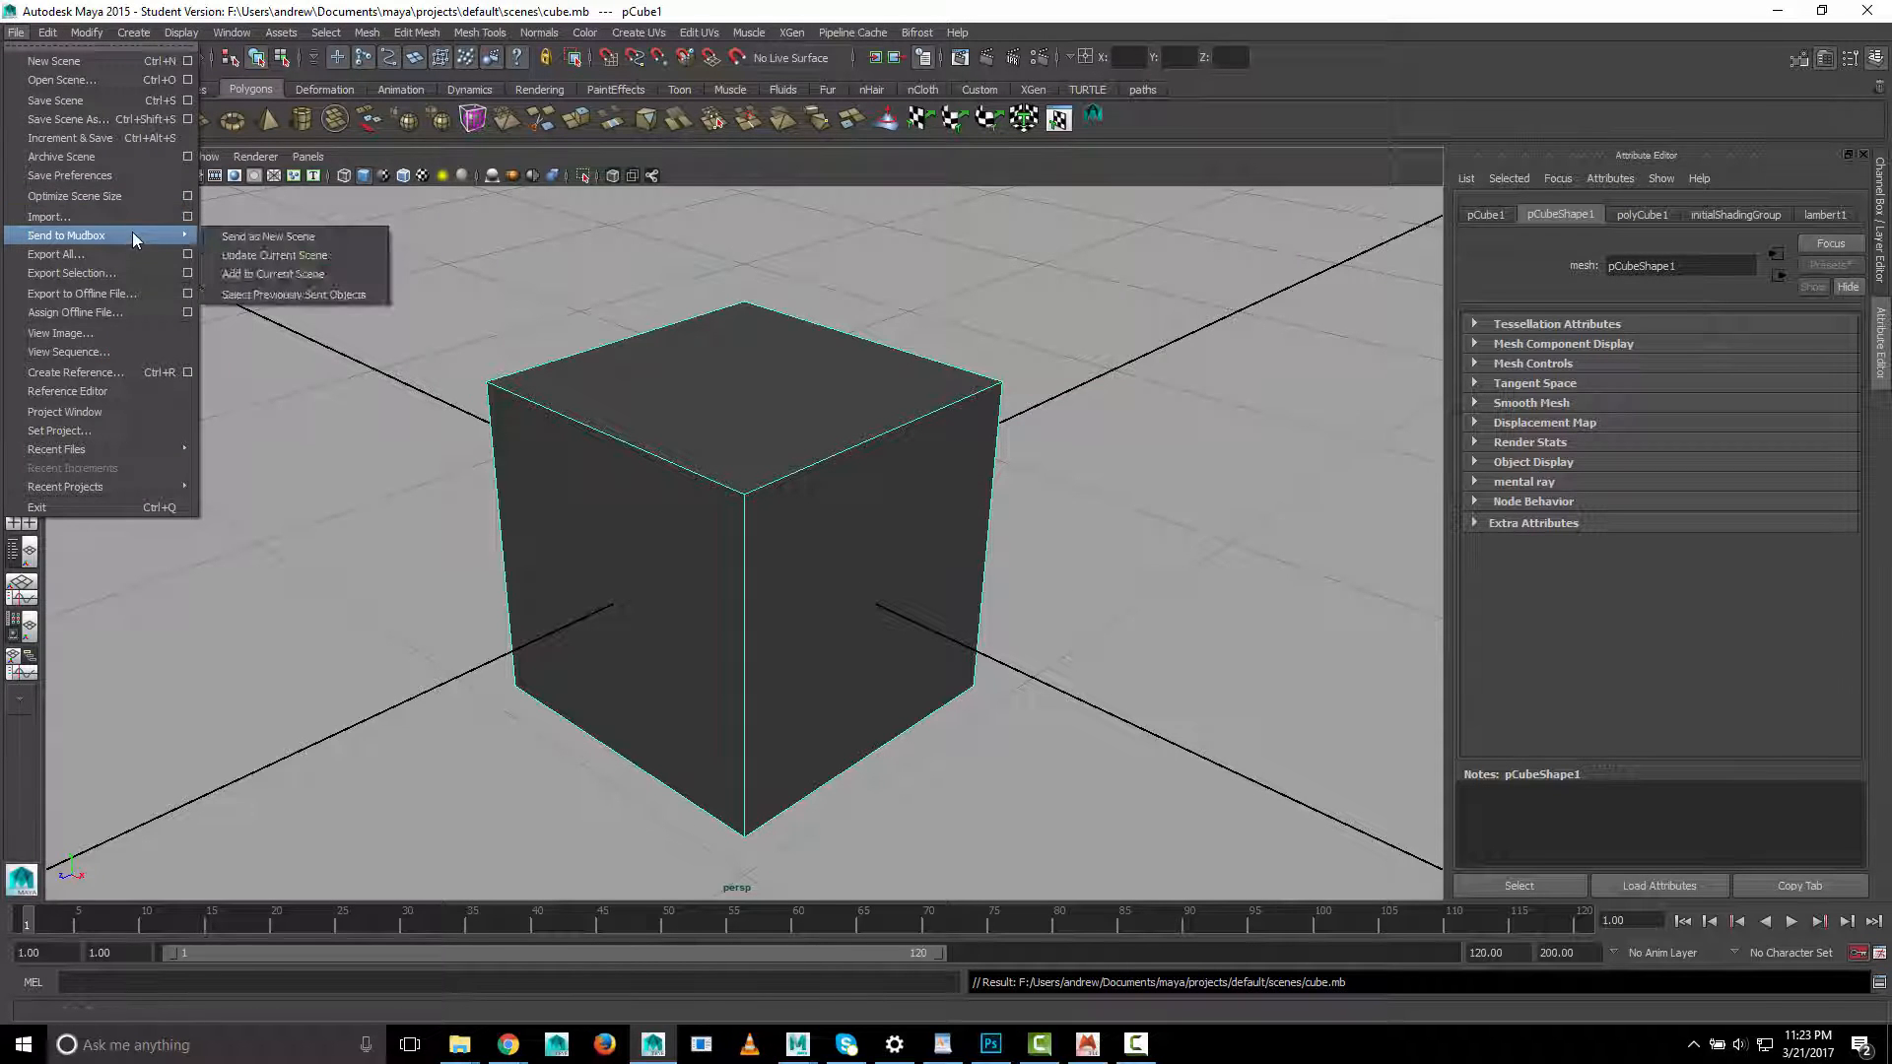
pyautogui.click(216, 236)
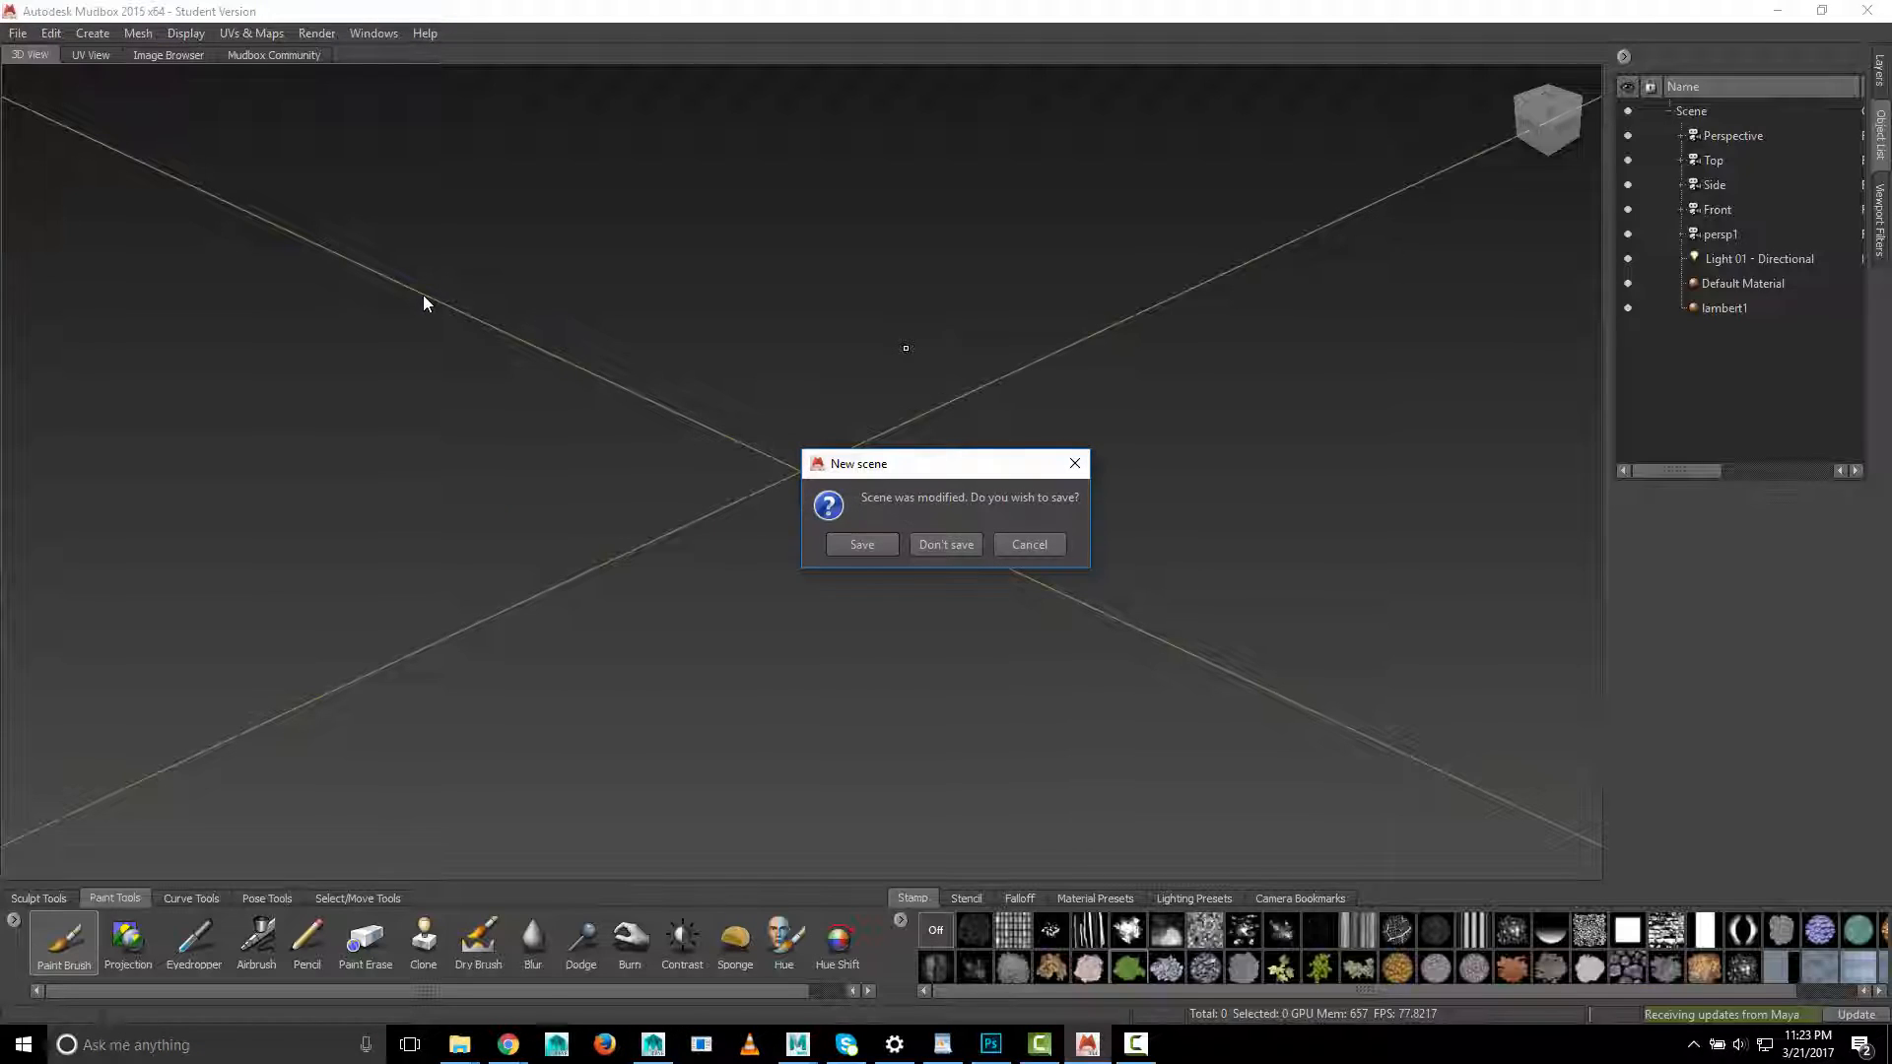
pyautogui.click(940, 545)
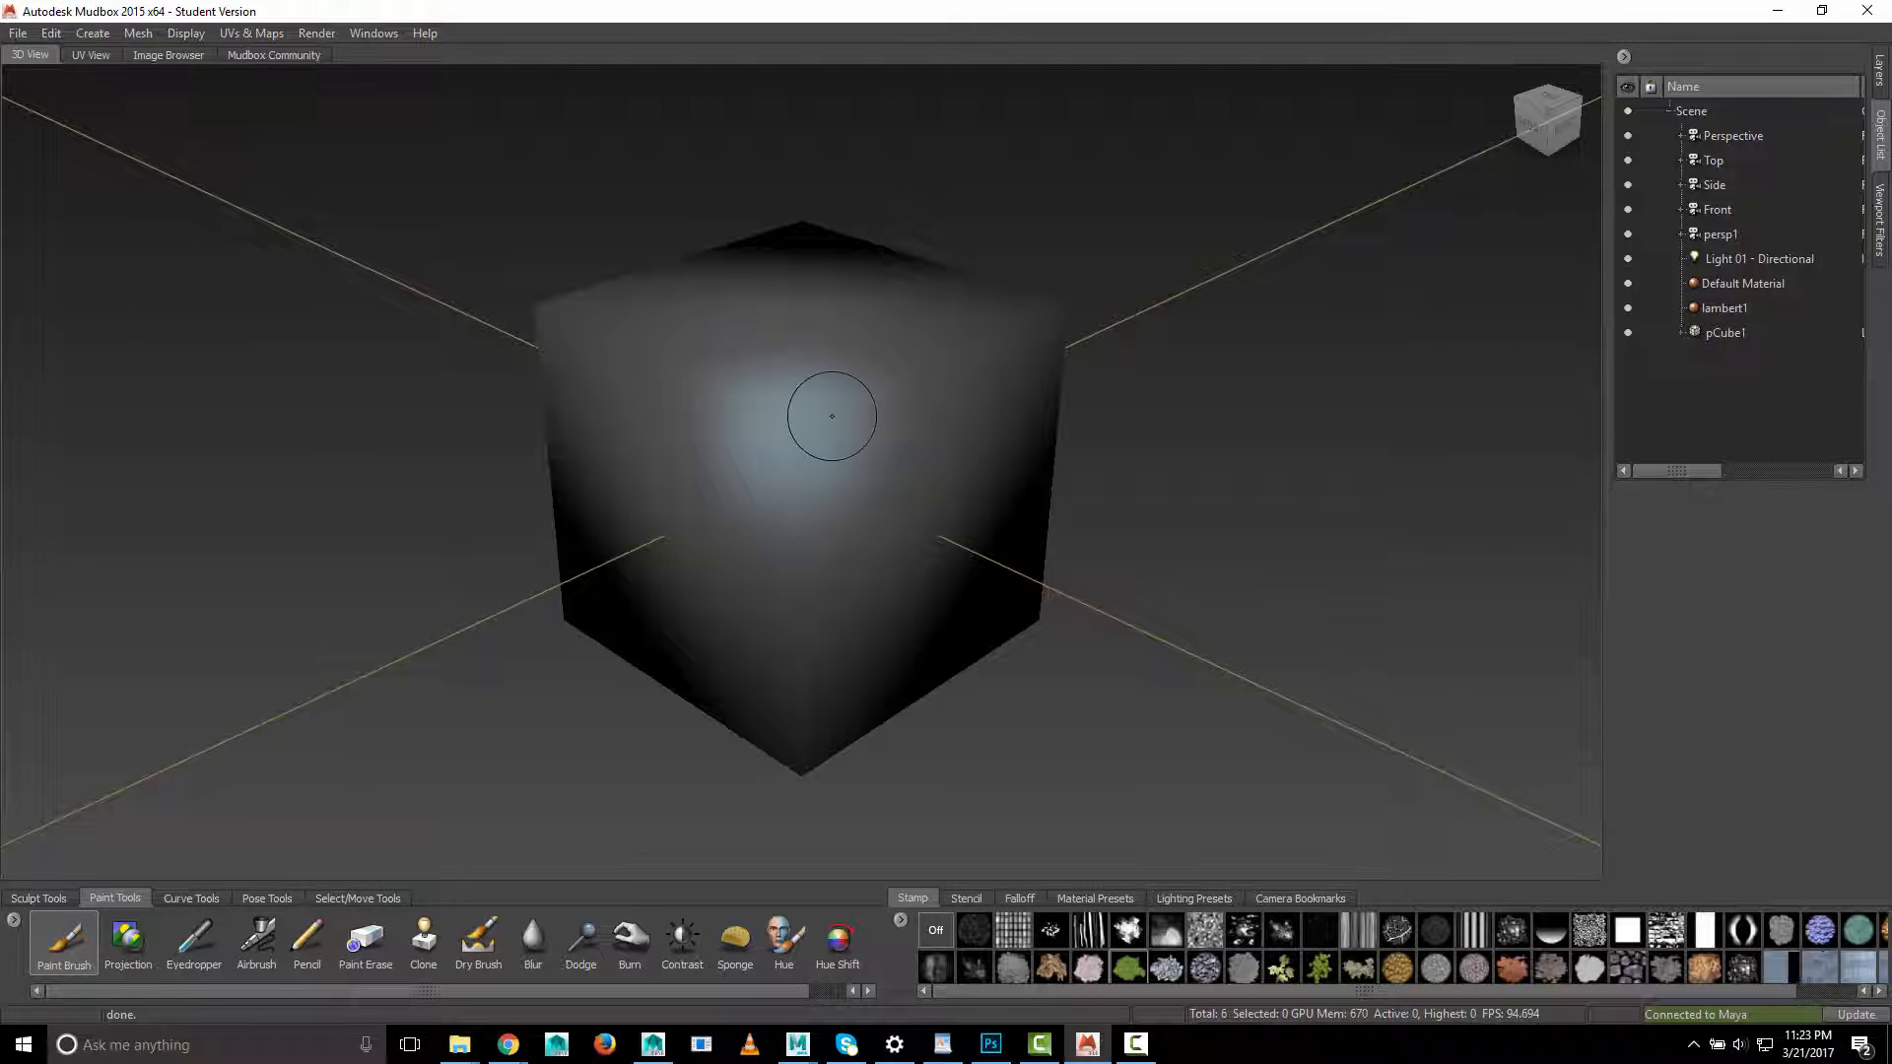
# Choose the green foliage stamp for the Paint Brush and enlarge the brush to size 0.72
pyautogui.click(1138, 972)
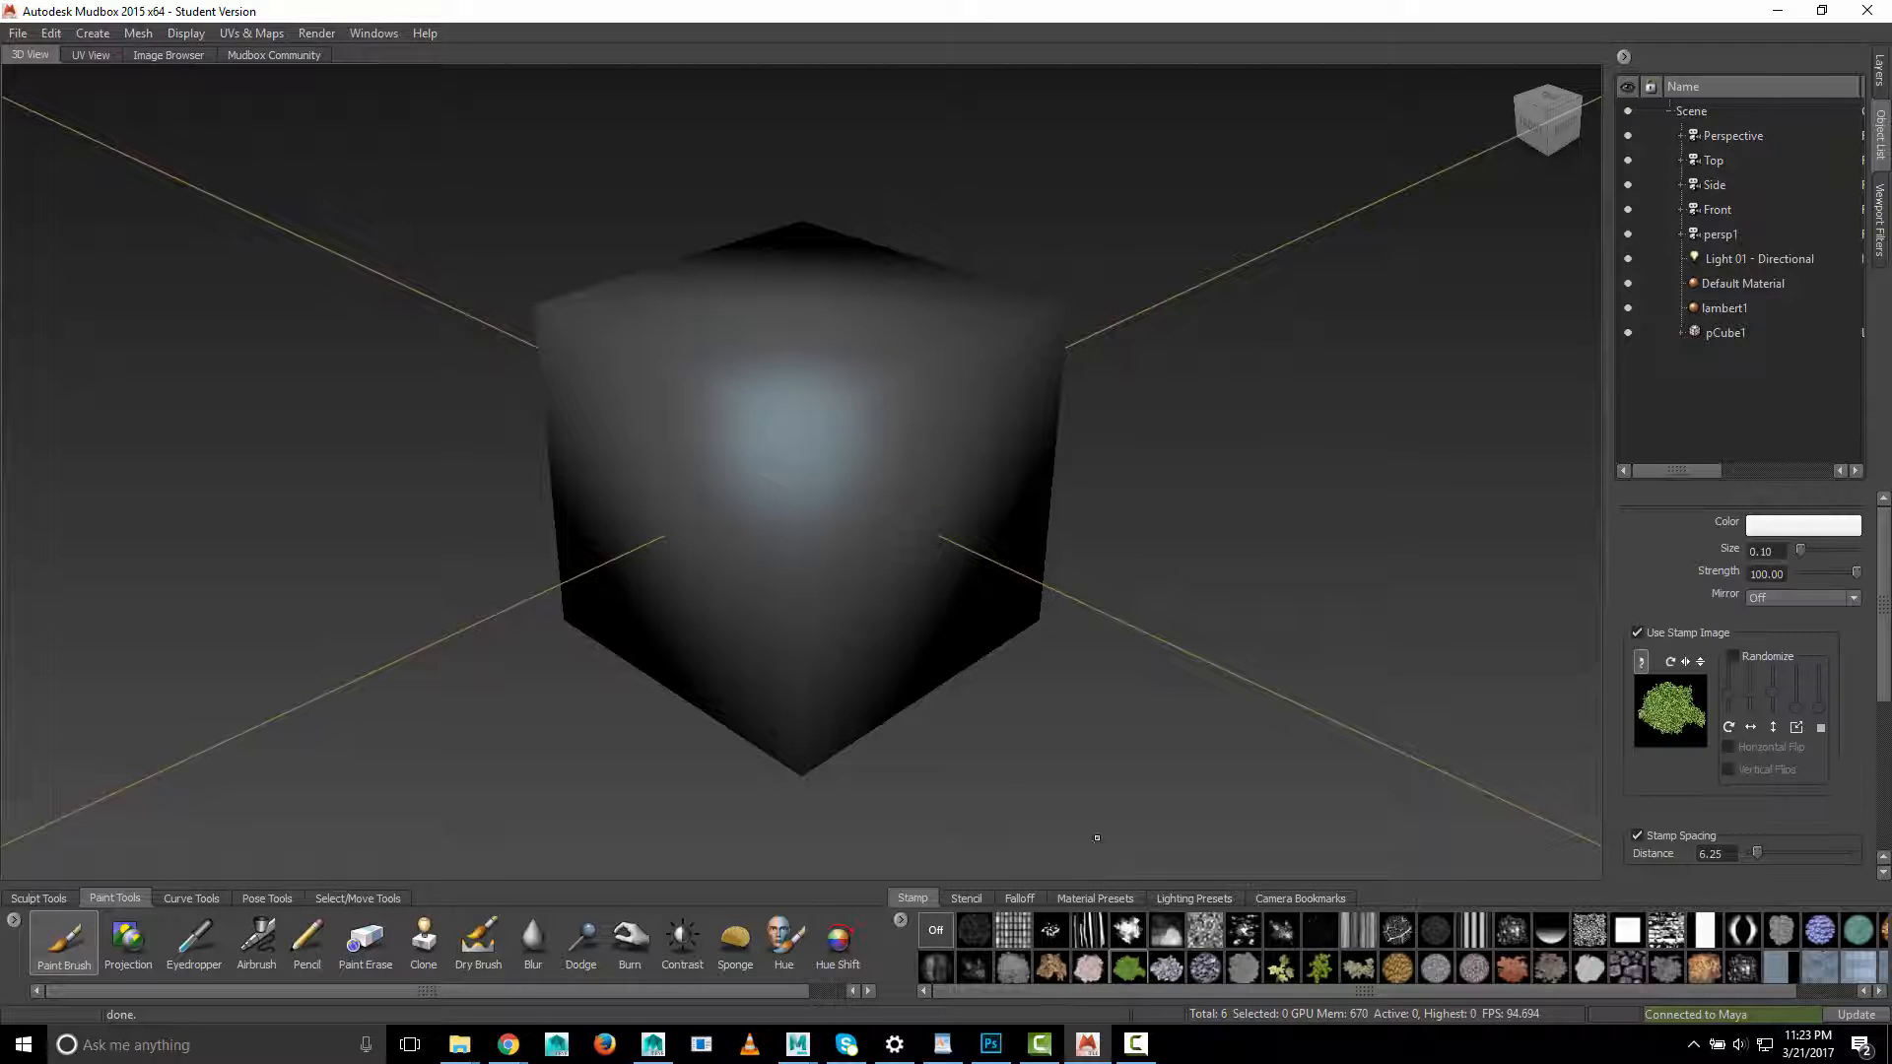
pyautogui.moveTo(914, 530)
pyautogui.keyDown('alt'); pyautogui.mouseDown()
pyautogui.moveTo(830, 507)
pyautogui.moveTo(1064, 517)
pyautogui.mouseUp(); pyautogui.keyUp('alt')
pyautogui.press('b')
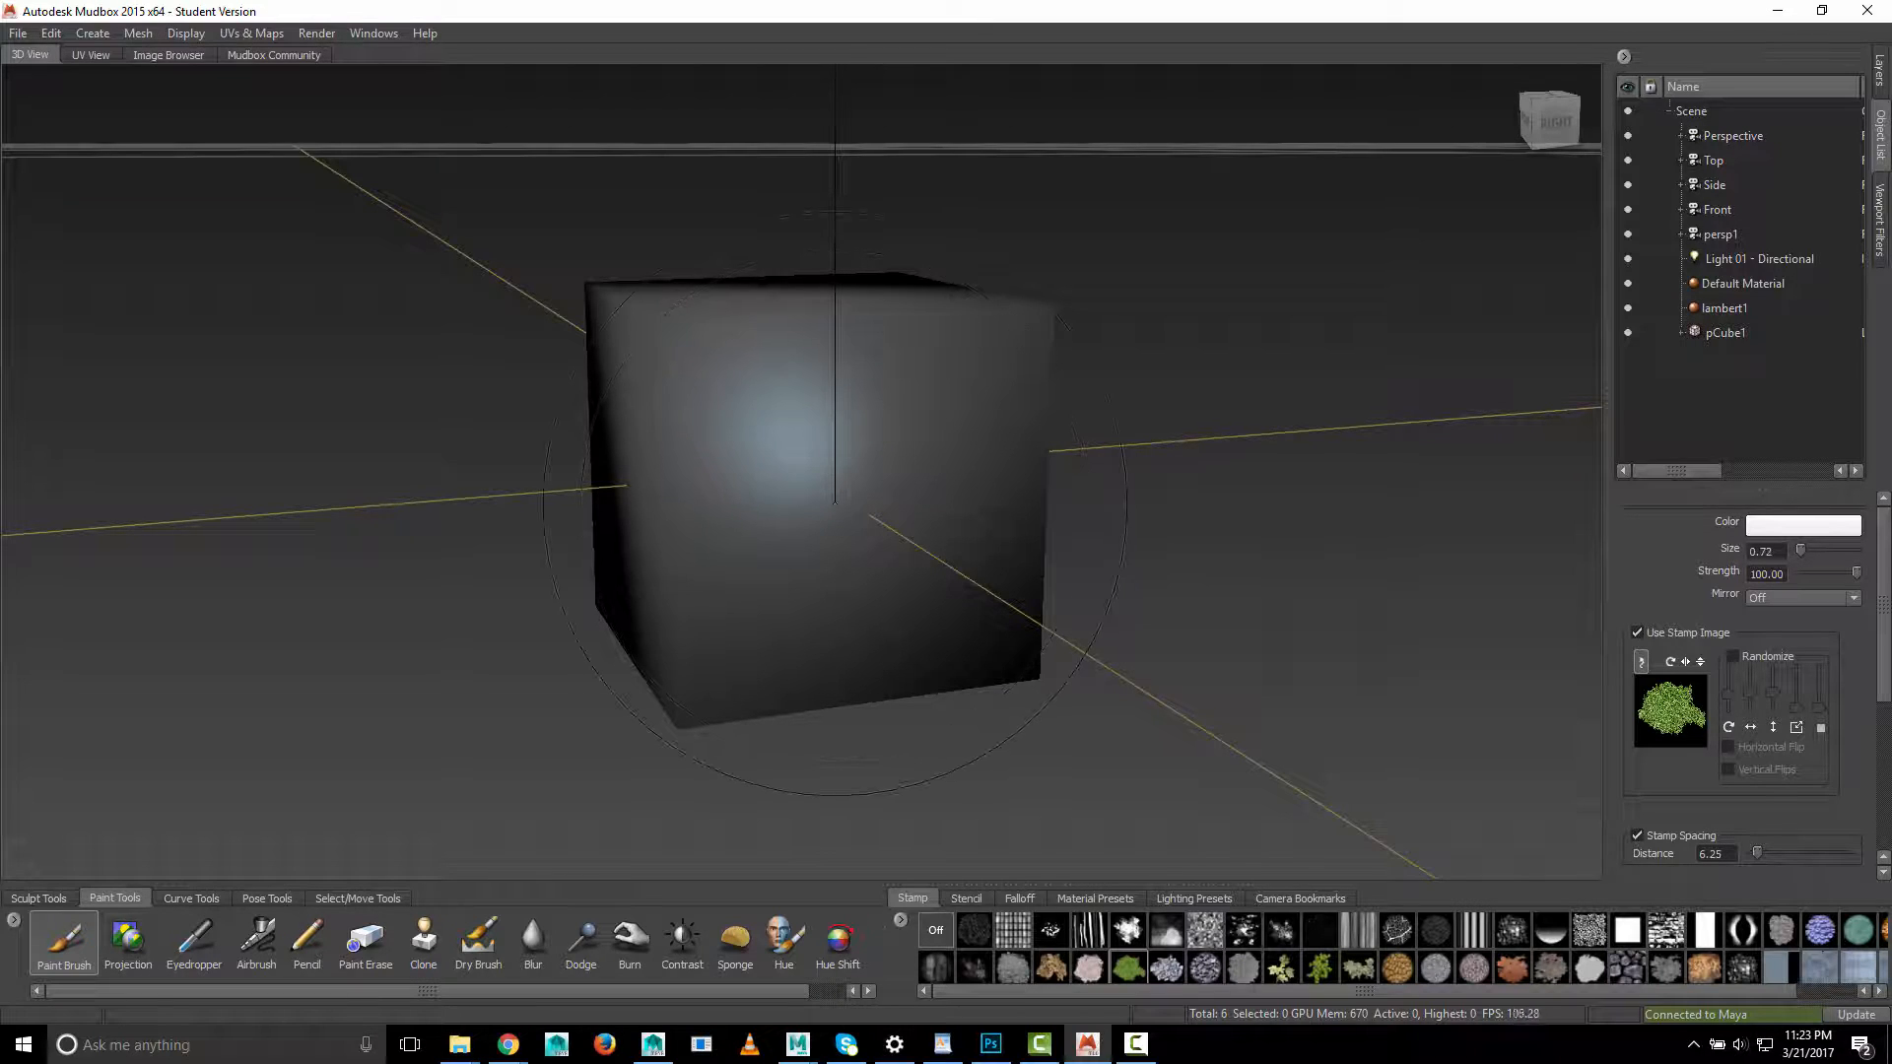
pyautogui.keyDown('alt'); pyautogui.moveTo(944, 547); pyautogui.dragTo(853, 528); pyautogui.keyUp('alt')
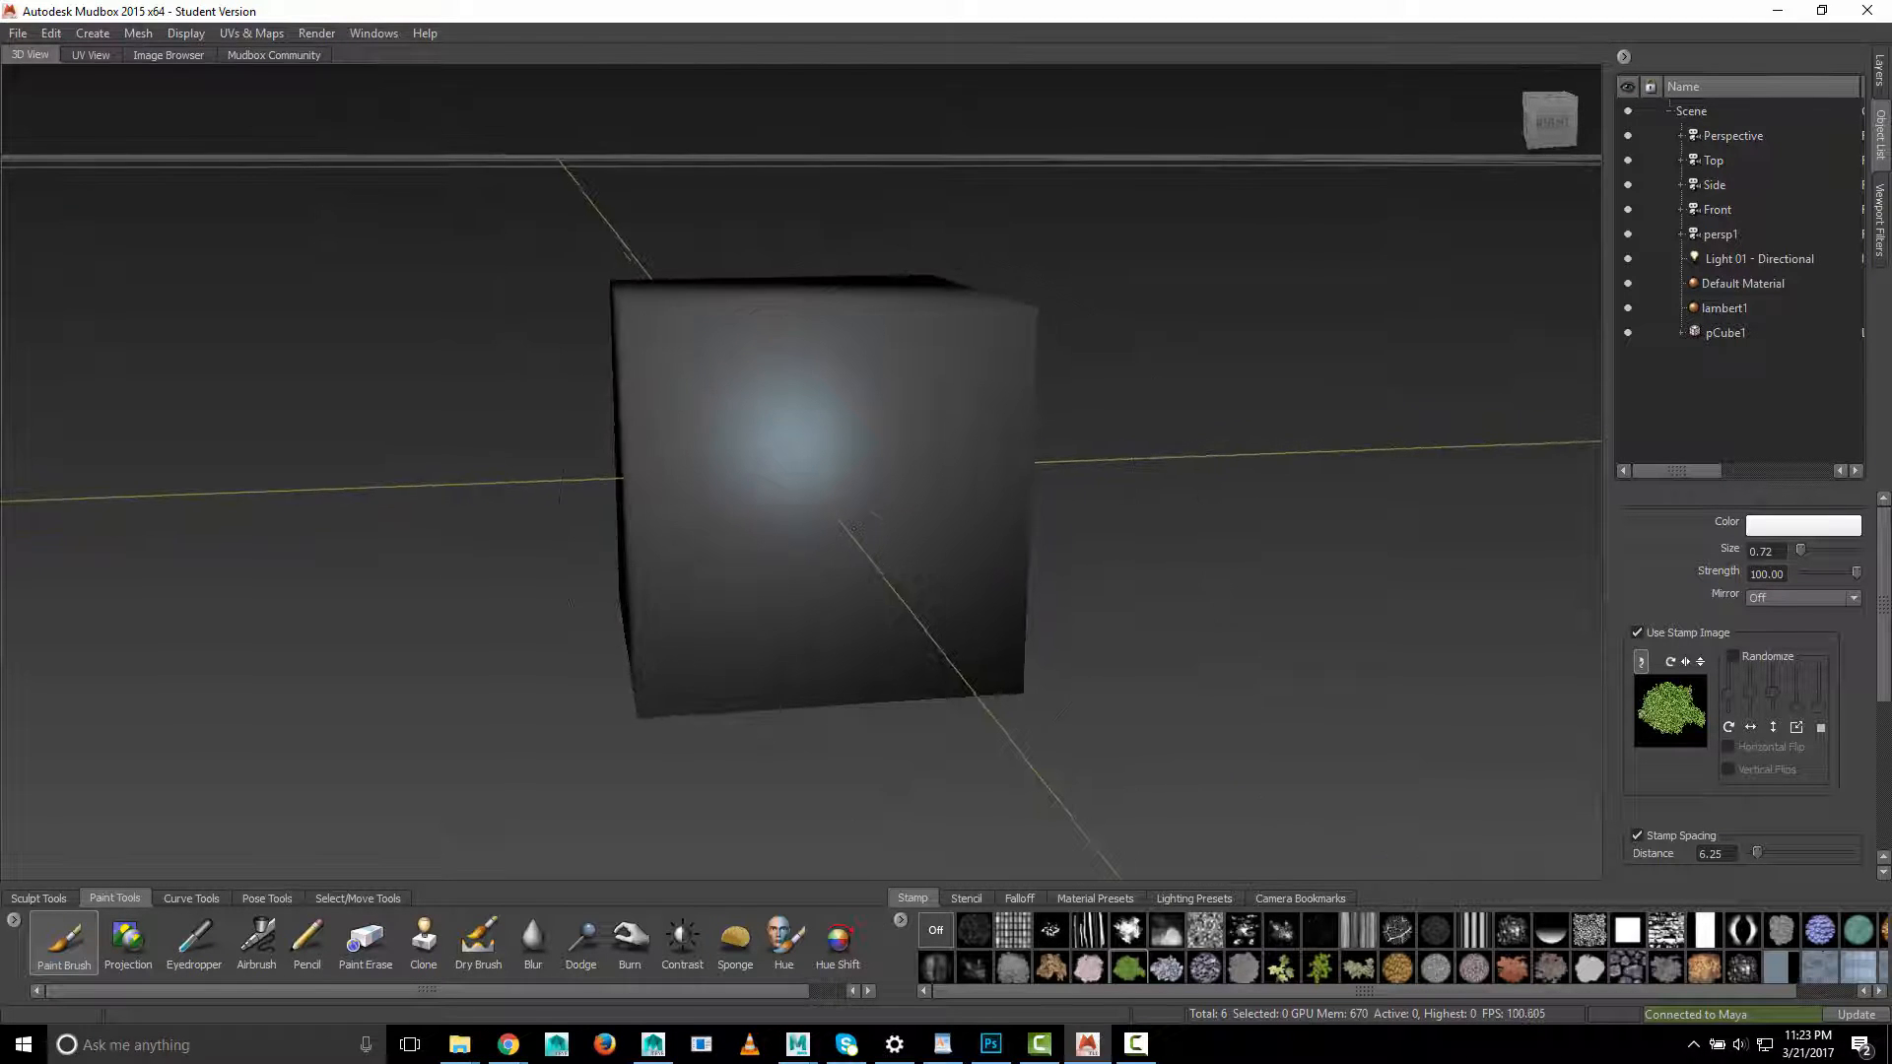
# Create a 2048 paint layer in the Diffuse channel, saved as 8-bit RGBA TIFF, and paint a first patch of grass on the cube
pyautogui.click(800, 477)
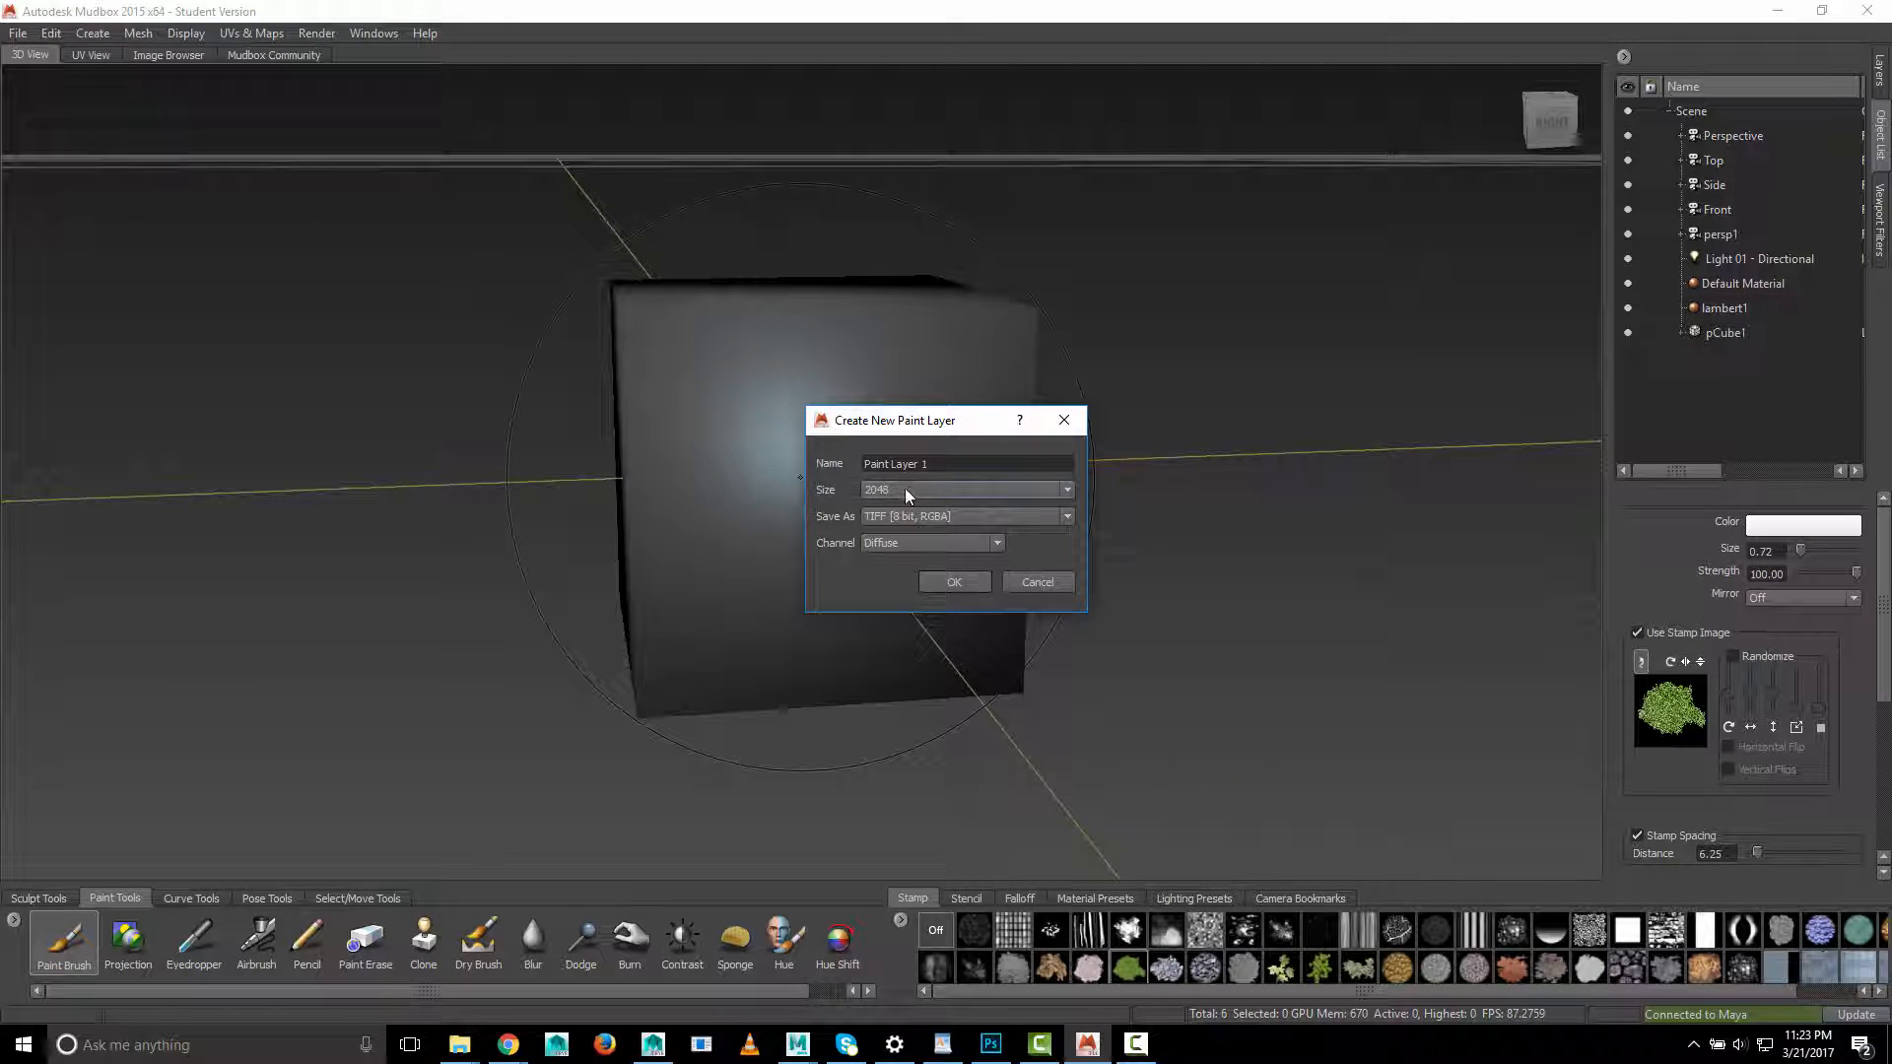
pyautogui.click(936, 585)
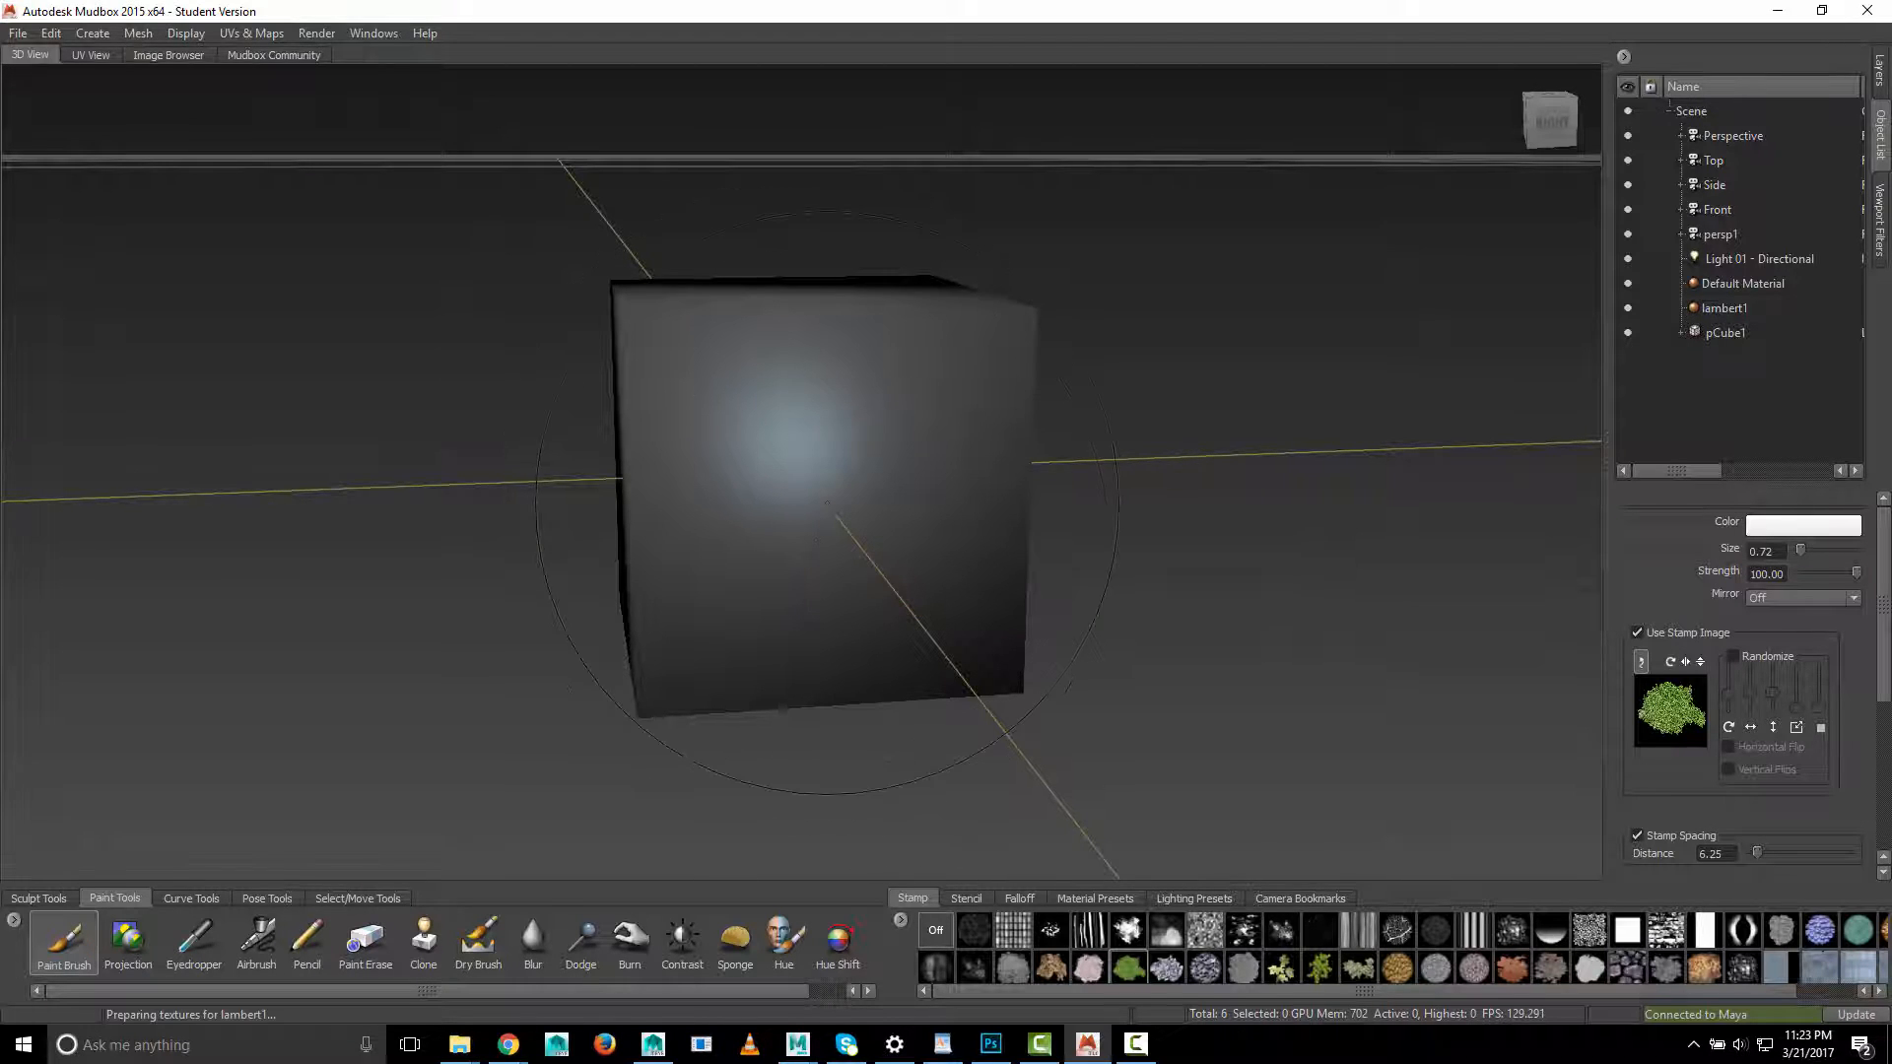
pyautogui.moveTo(807, 493)
pyautogui.mouseDown()
pyautogui.moveTo(779, 551)
pyautogui.moveTo(1005, 587)
pyautogui.moveTo(790, 633)
pyautogui.moveTo(1034, 650)
pyautogui.moveTo(1114, 534)
pyautogui.moveTo(1167, 540)
pyautogui.mouseUp()
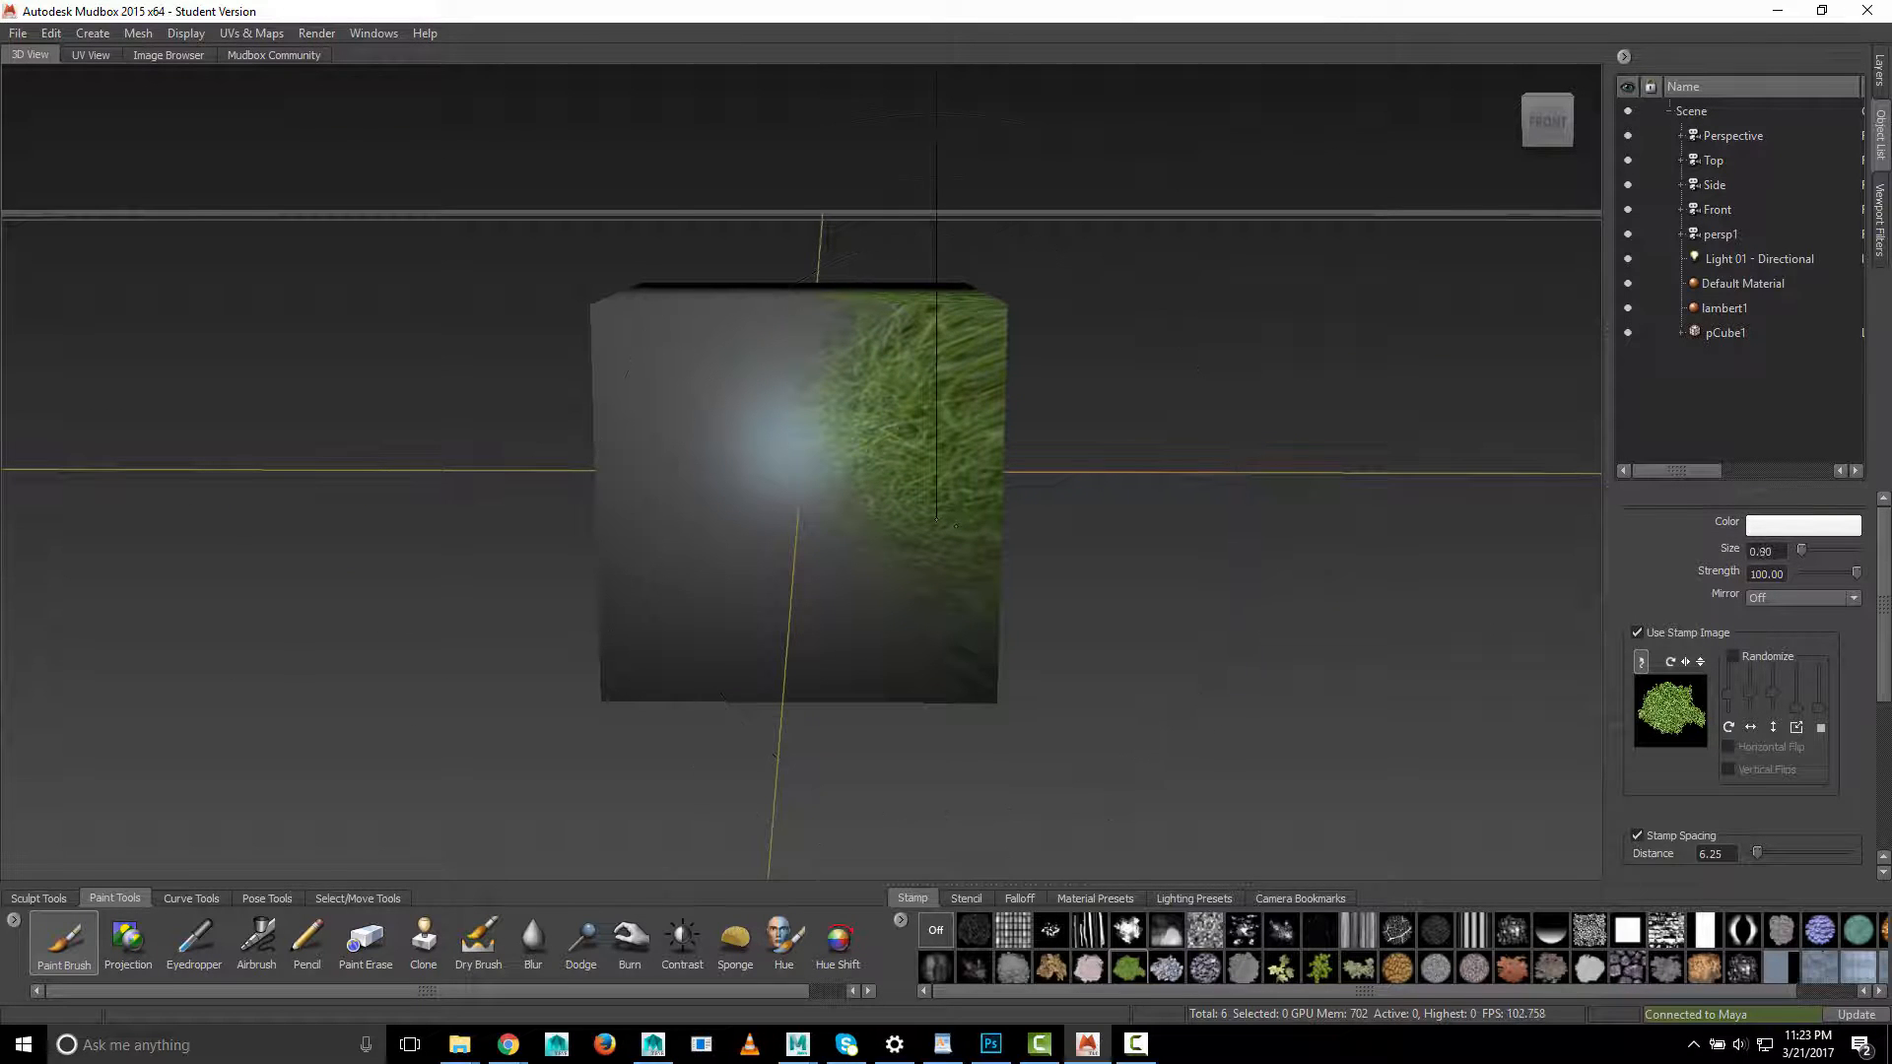
# Enlarge the brush to size 1.00 and stamp the grass texture over the cube's front, side and top faces
pyautogui.press('b')
pyautogui.moveTo(934, 517); pyautogui.dragTo(975, 518)
pyautogui.click(853, 529)
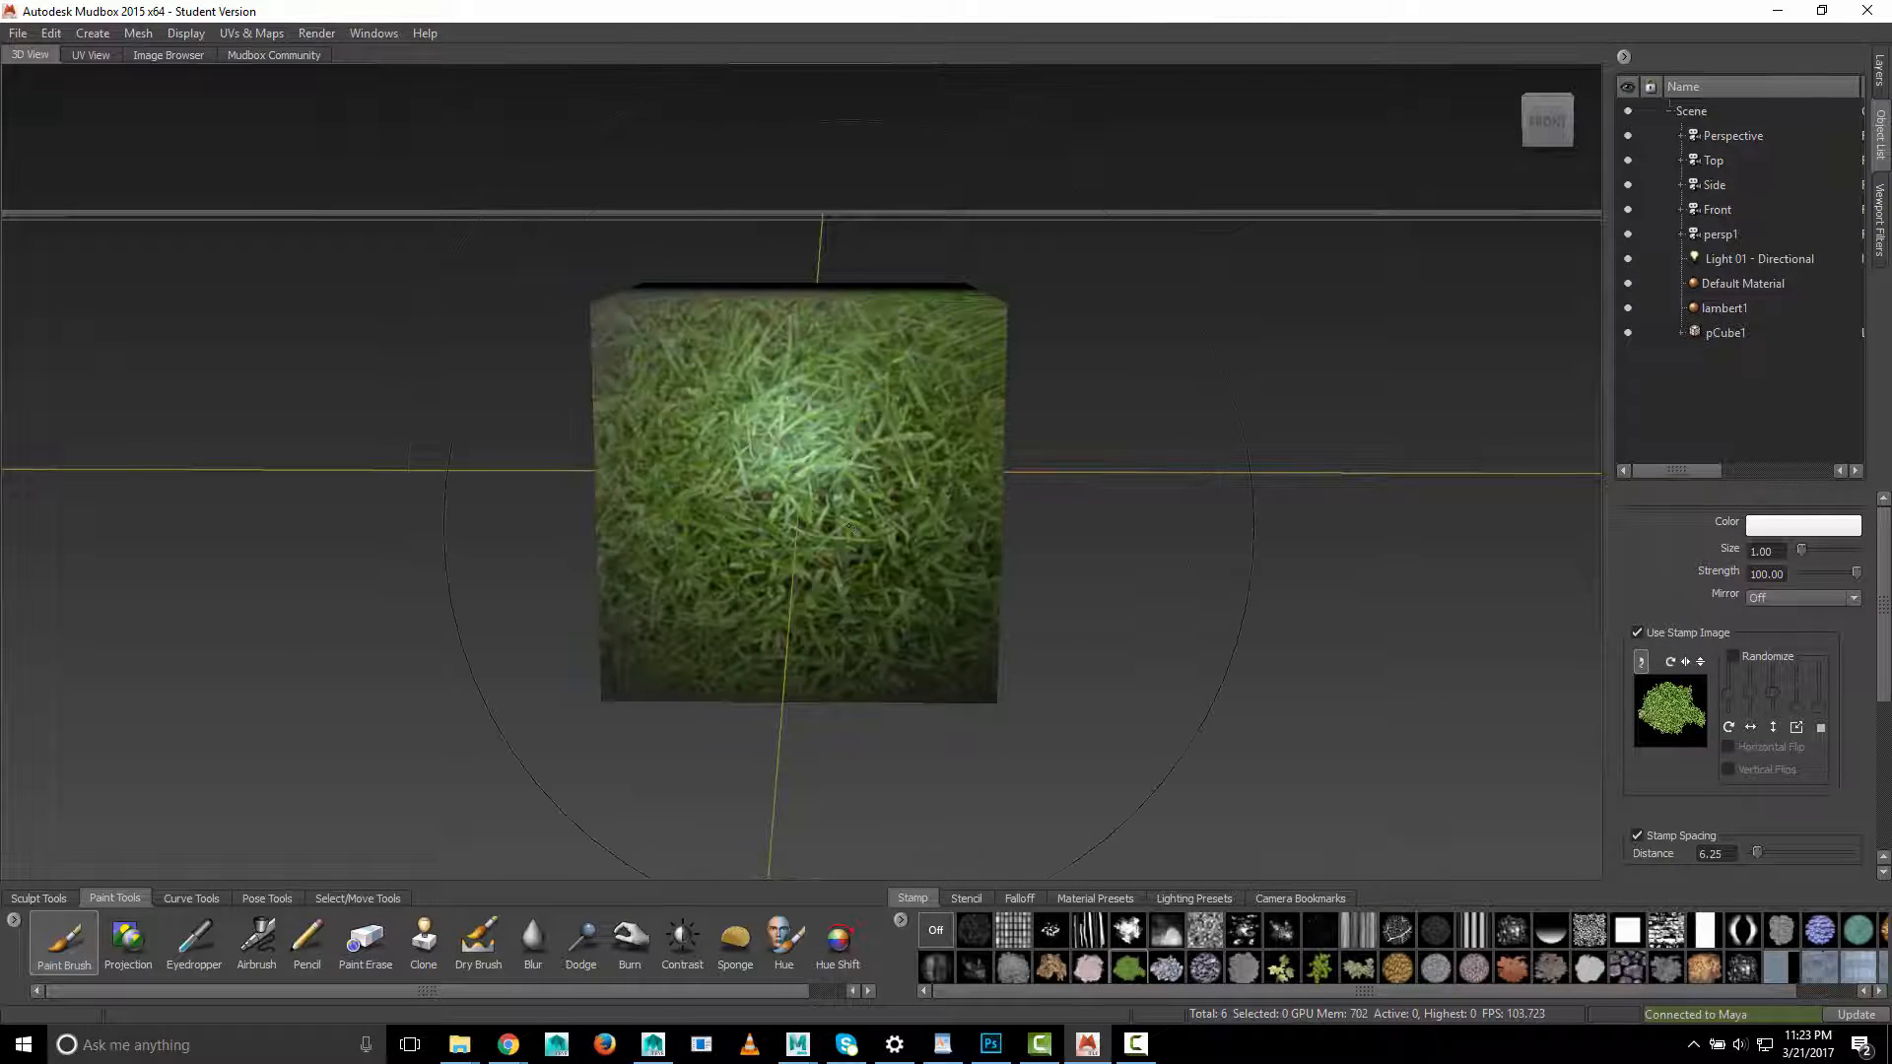
pyautogui.moveTo(849, 526)
pyautogui.keyDown('alt'); pyautogui.mouseDown()
pyautogui.moveTo(805, 436)
pyautogui.moveTo(814, 582)
pyautogui.mouseUp(); pyautogui.keyUp('alt')
pyautogui.click(803, 477)
pyautogui.click(796, 493)
pyautogui.moveTo(796, 493)
pyautogui.mouseDown()
pyautogui.moveTo(778, 414)
pyautogui.moveTo(854, 495)
pyautogui.moveTo(778, 457)
pyautogui.moveTo(800, 551)
pyautogui.moveTo(763, 601)
pyautogui.moveTo(725, 606)
pyautogui.moveTo(584, 291)
pyautogui.mouseUp()
pyautogui.click(853, 494)
pyautogui.click(790, 489)
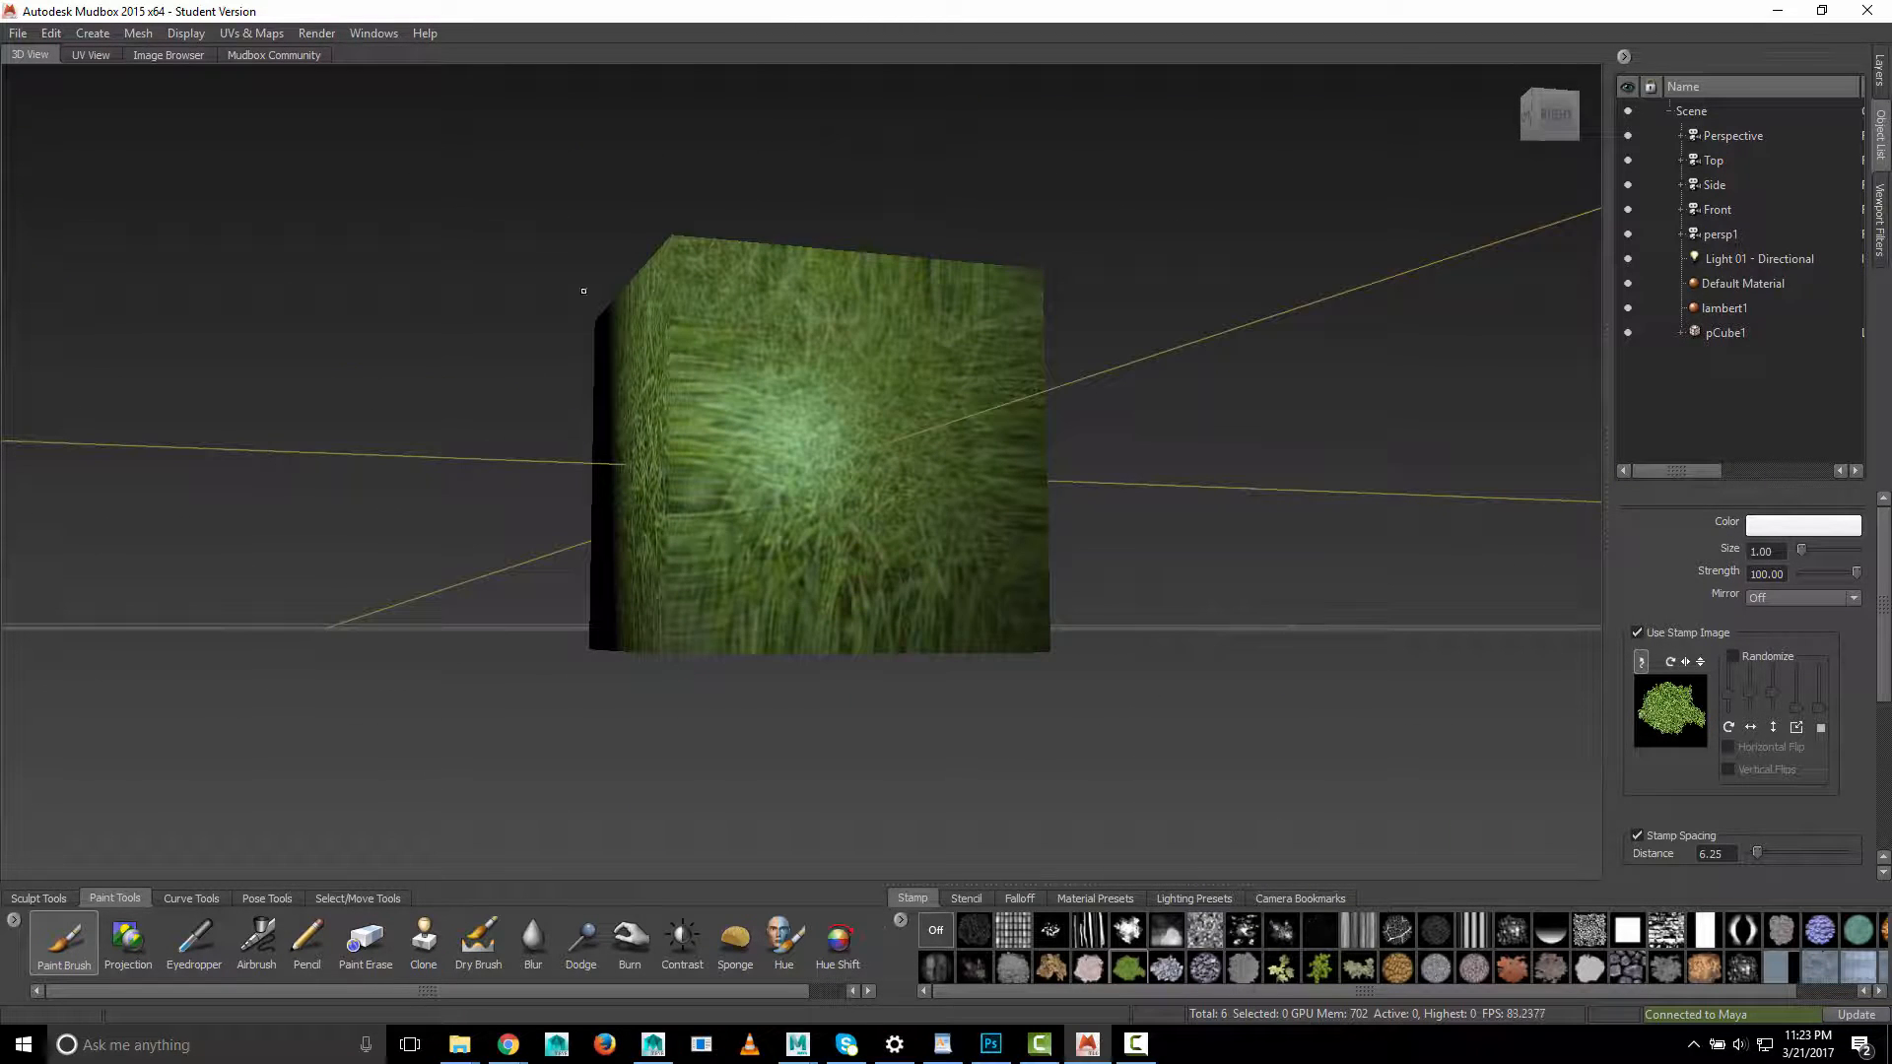
pyautogui.click(892, 483)
pyautogui.keyDown('alt'); pyautogui.moveTo(892, 483); pyautogui.dragTo(734, 542); pyautogui.keyUp('alt')
pyautogui.keyDown('alt'); pyautogui.moveTo(1152, 444); pyautogui.dragTo(977, 381); pyautogui.keyUp('alt')
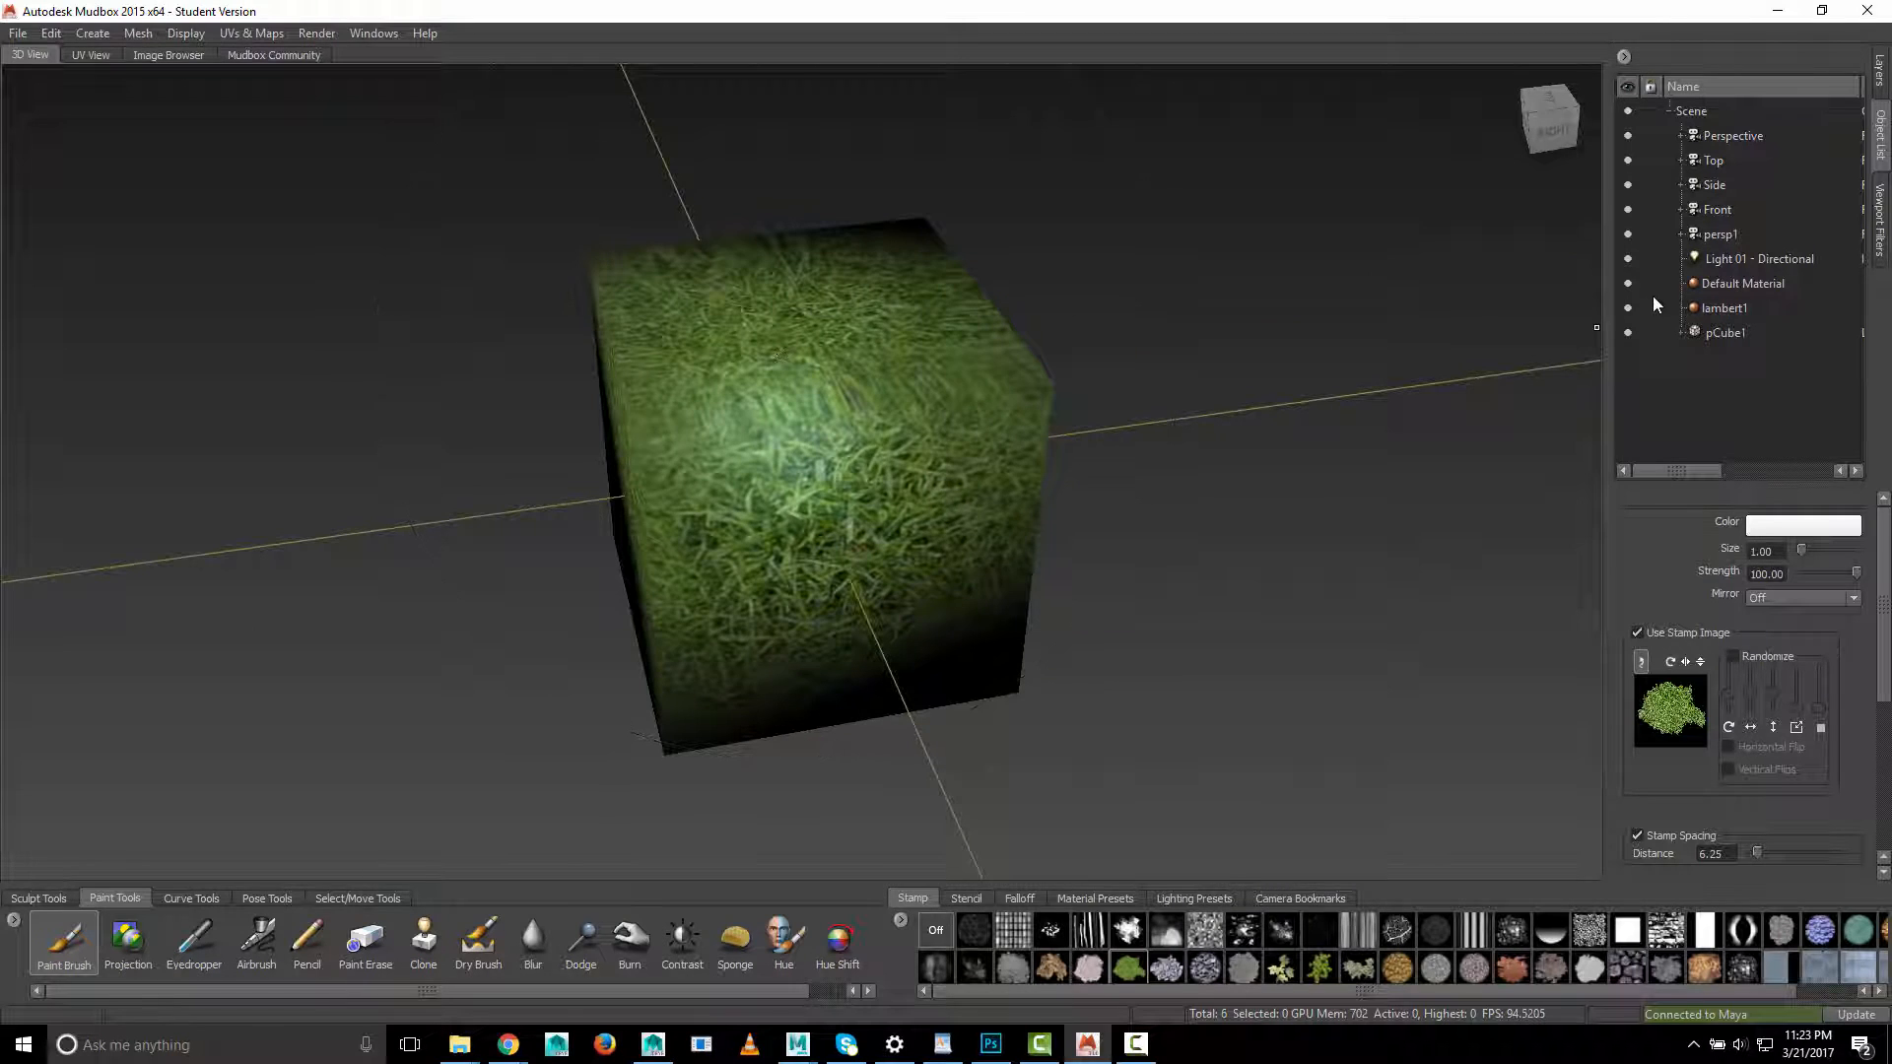
# Select pCube1 in the object list and send it to Maya as an update of the current scene
pyautogui.click(1880, 71)
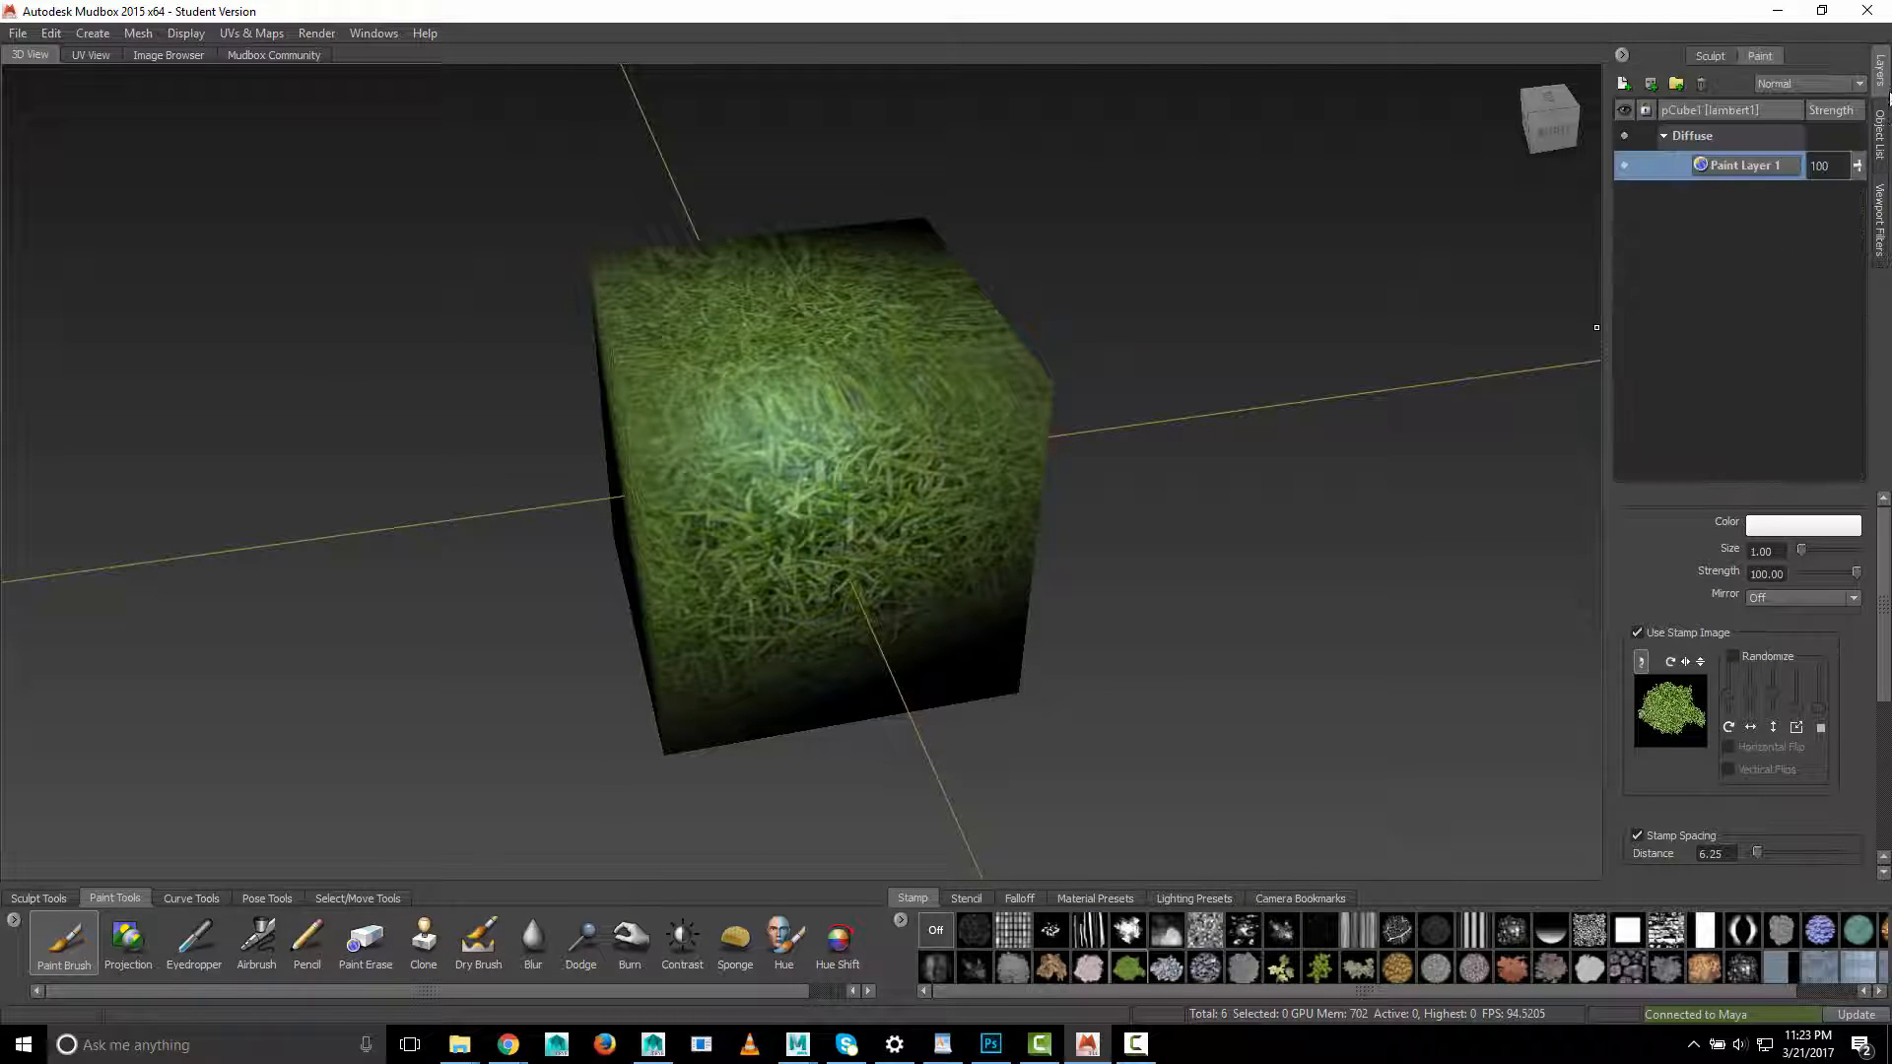
pyautogui.click(1880, 136)
pyautogui.click(1883, 189)
pyautogui.click(1880, 135)
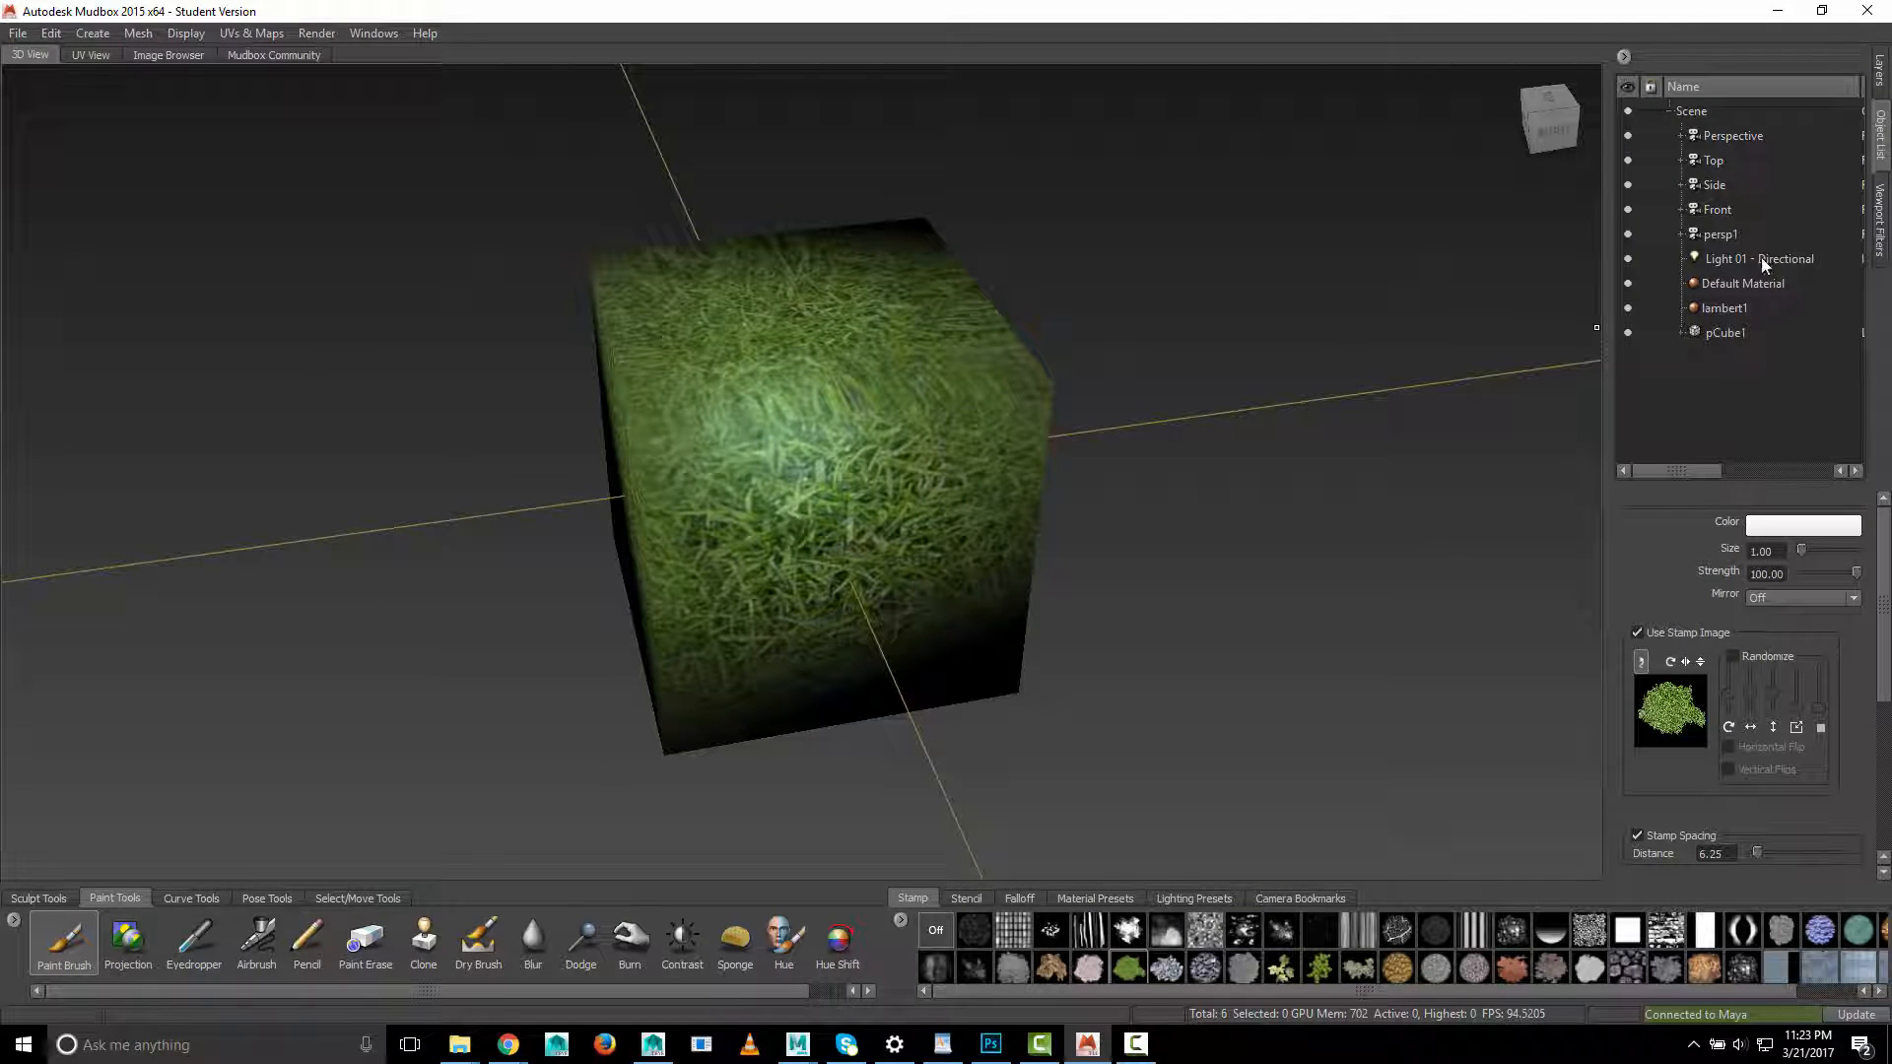
pyautogui.click(1732, 332)
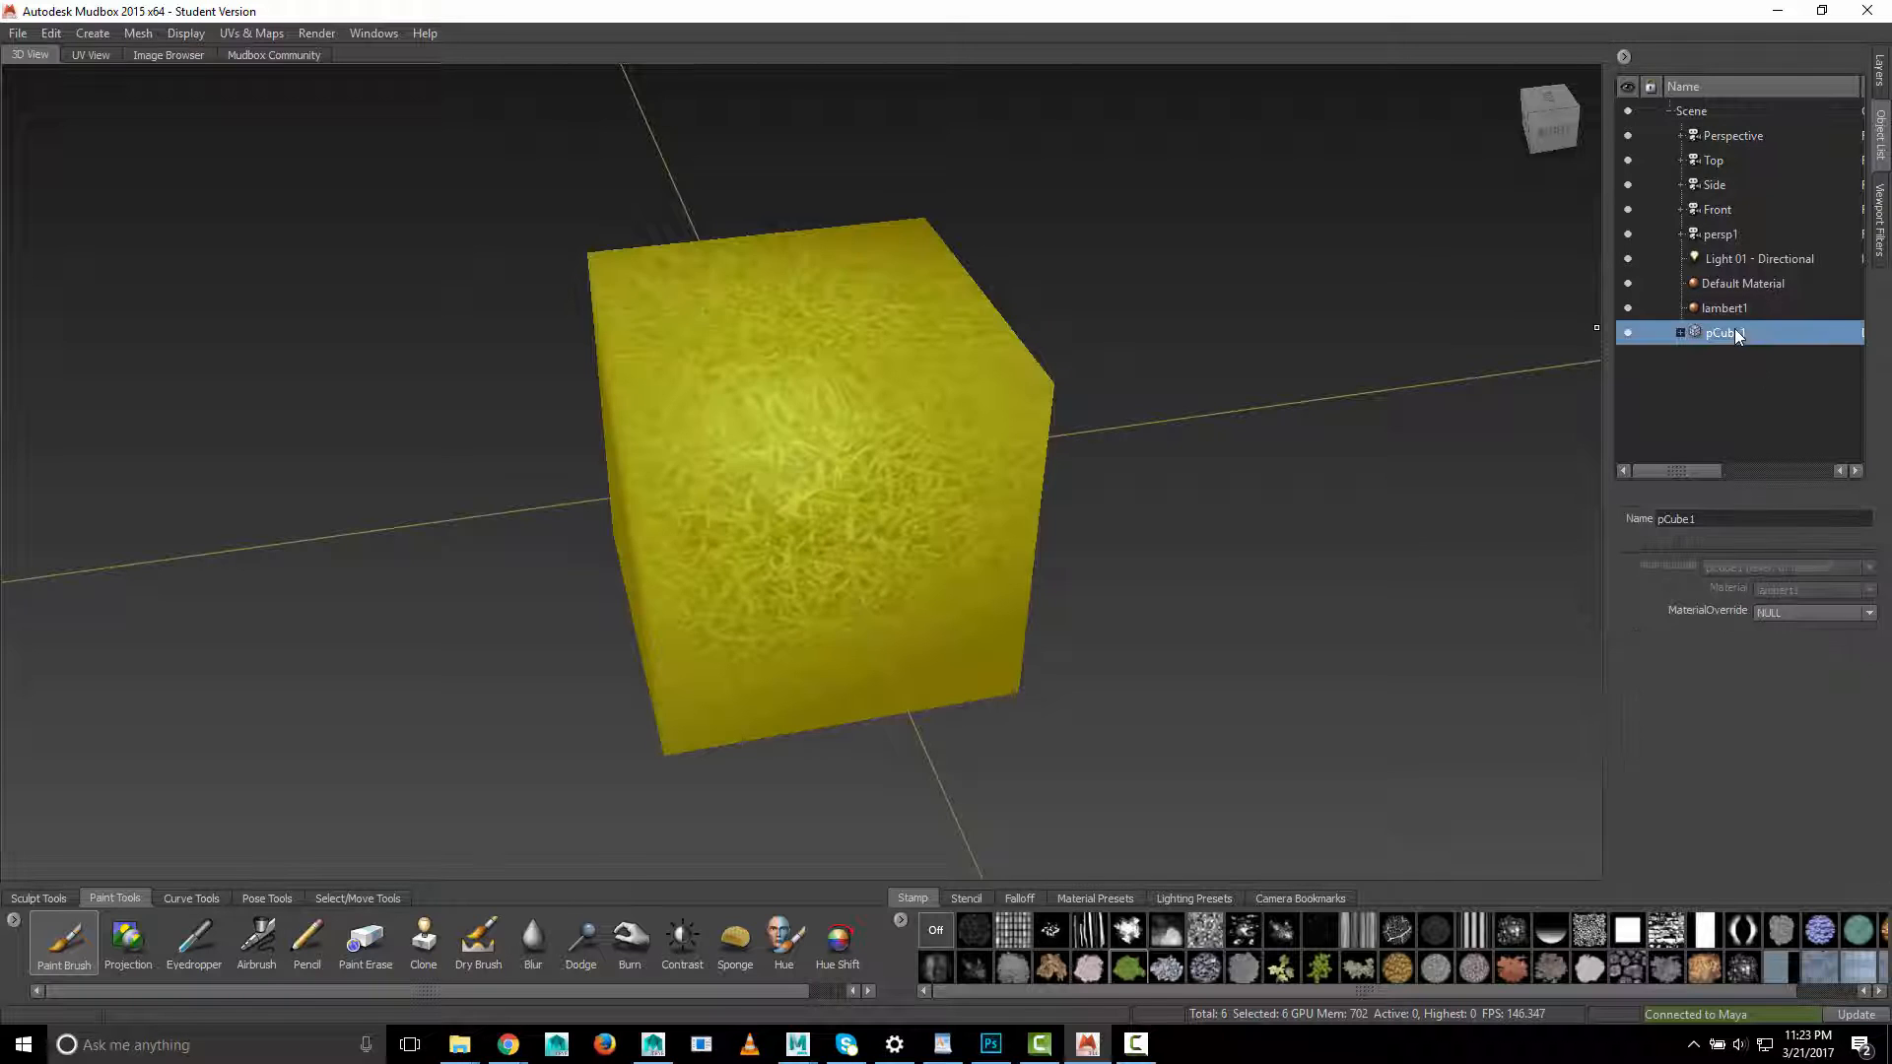
pyautogui.click(15, 35)
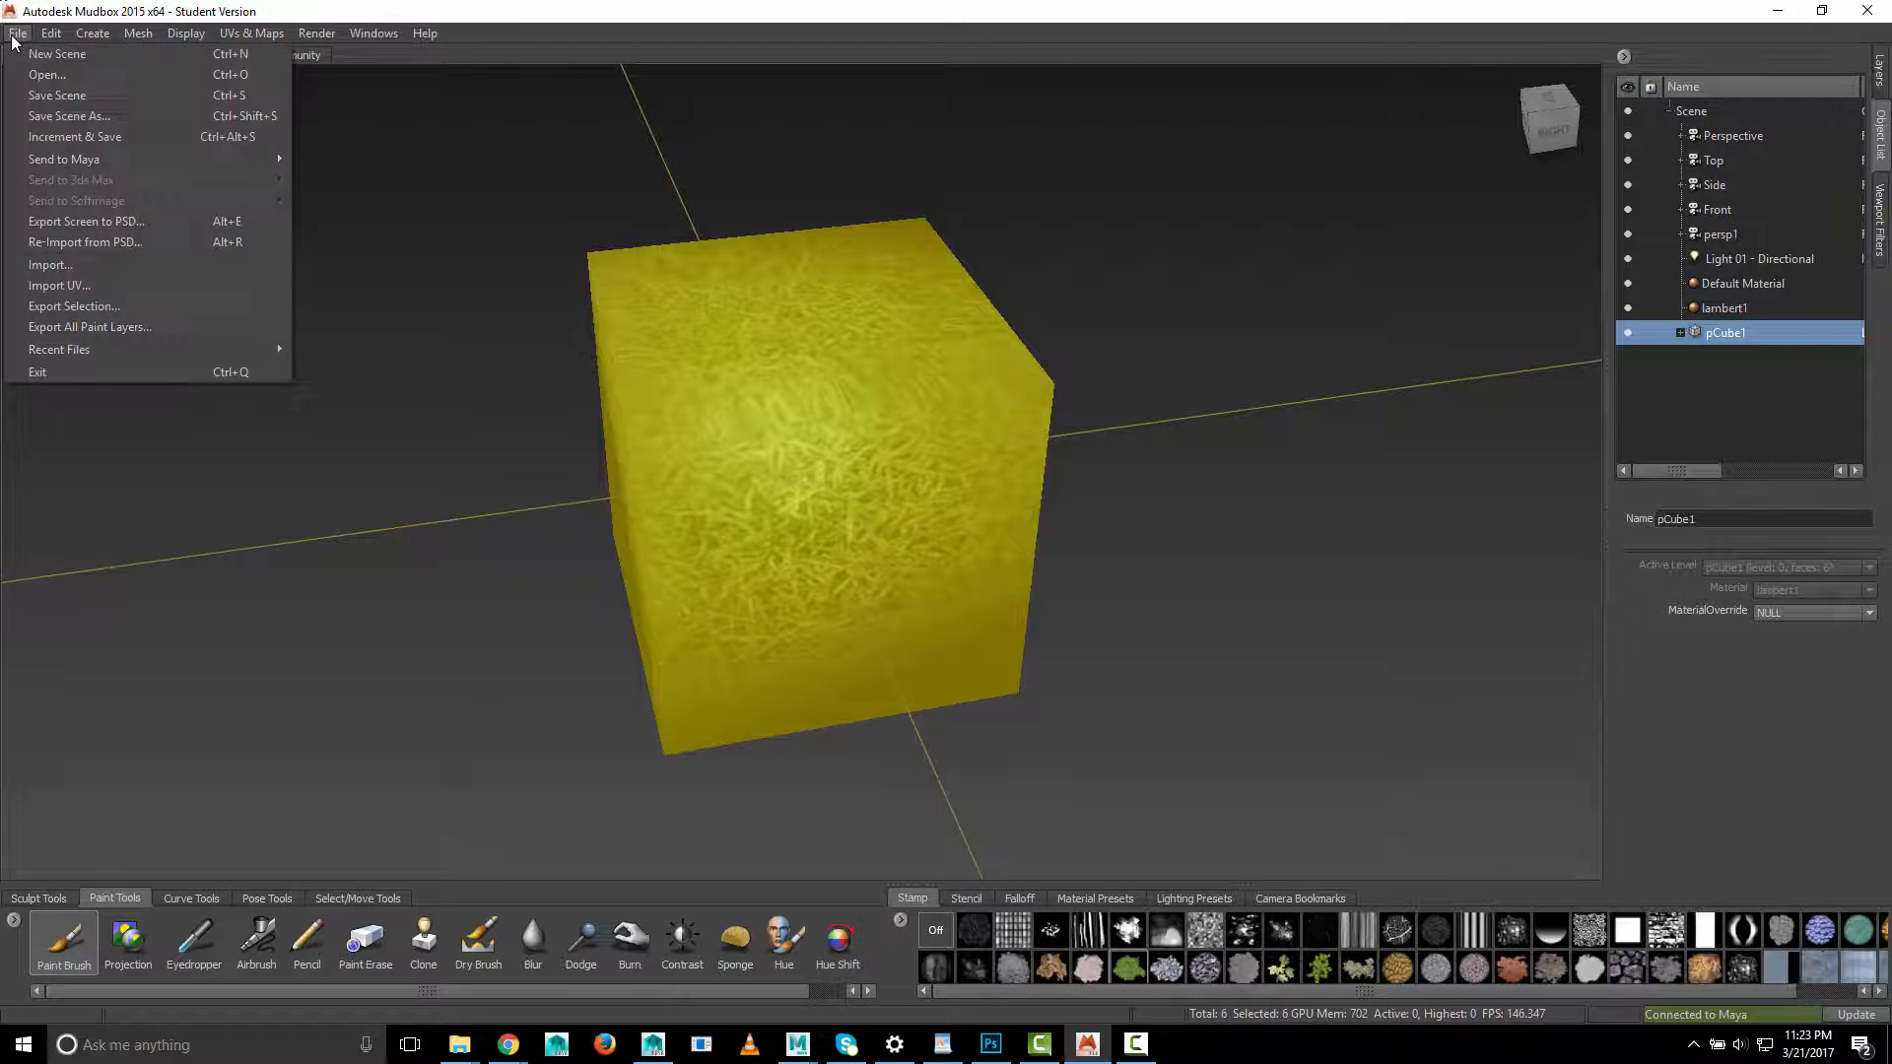
pyautogui.moveTo(75, 166)
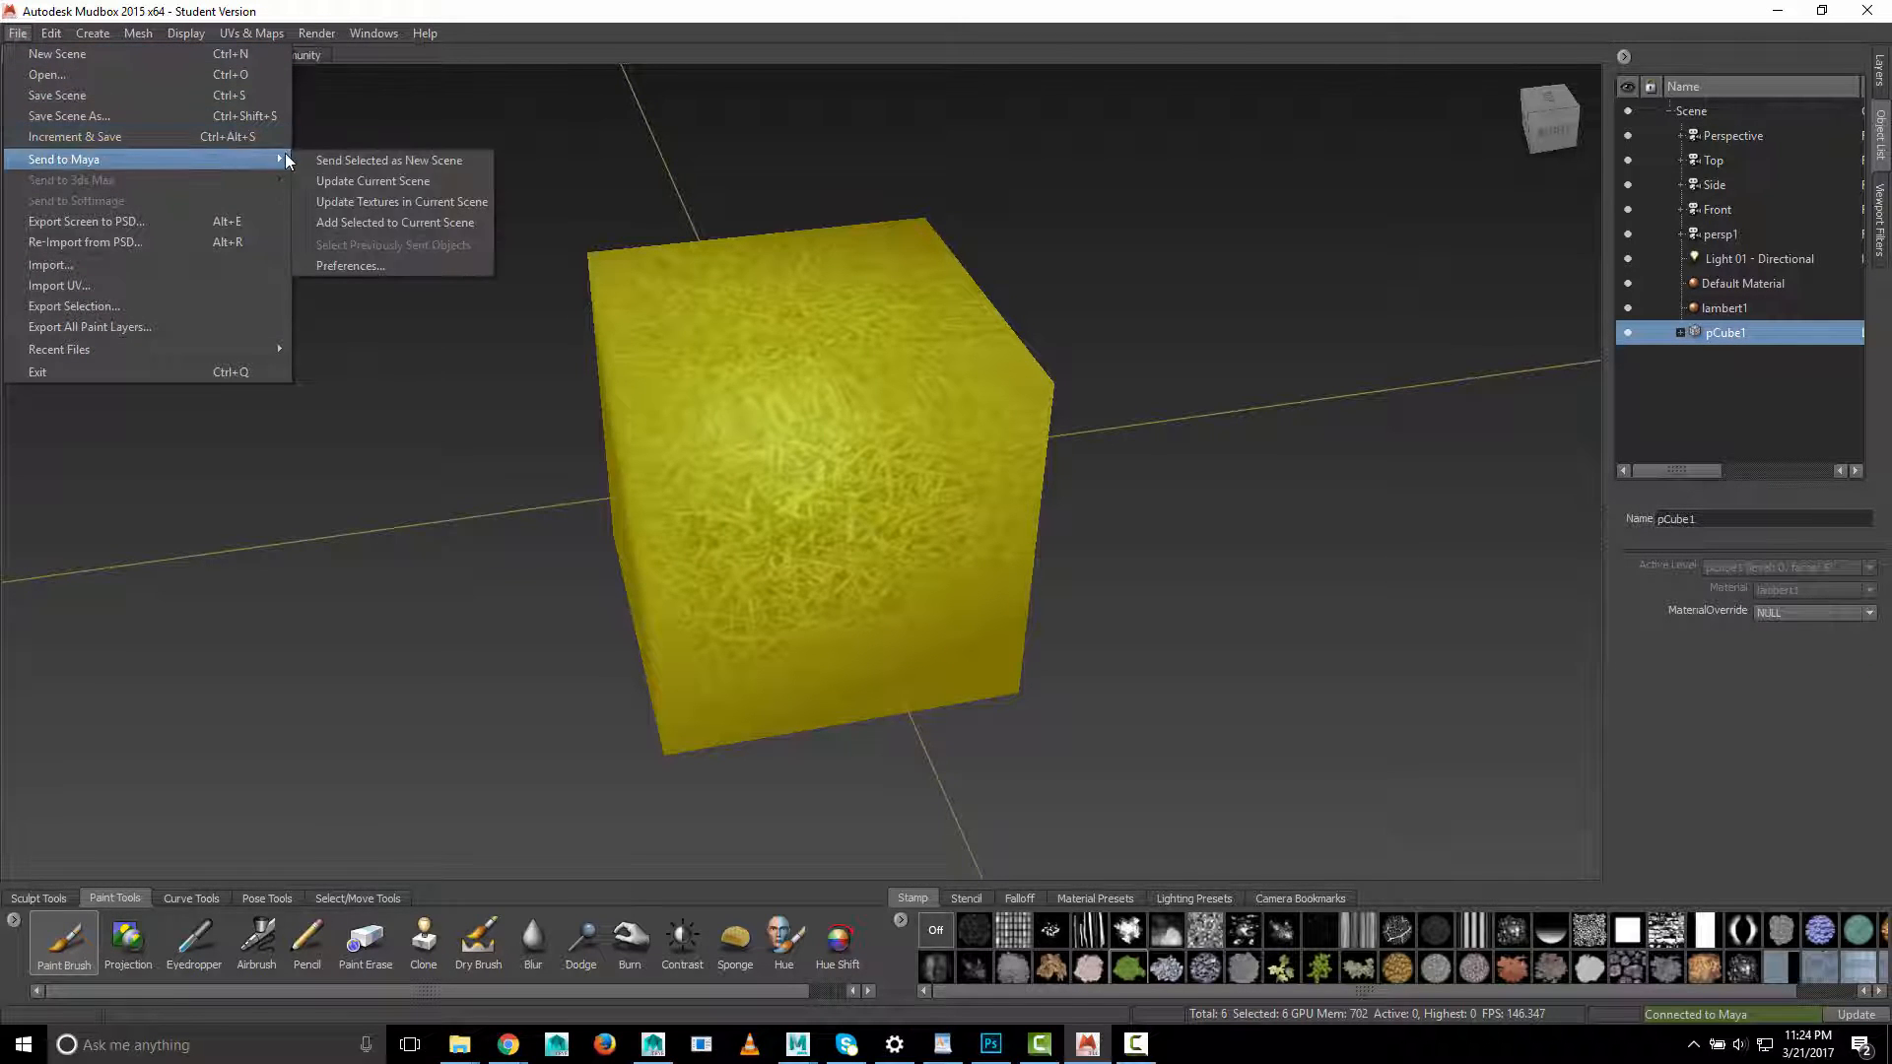
pyautogui.click(335, 180)
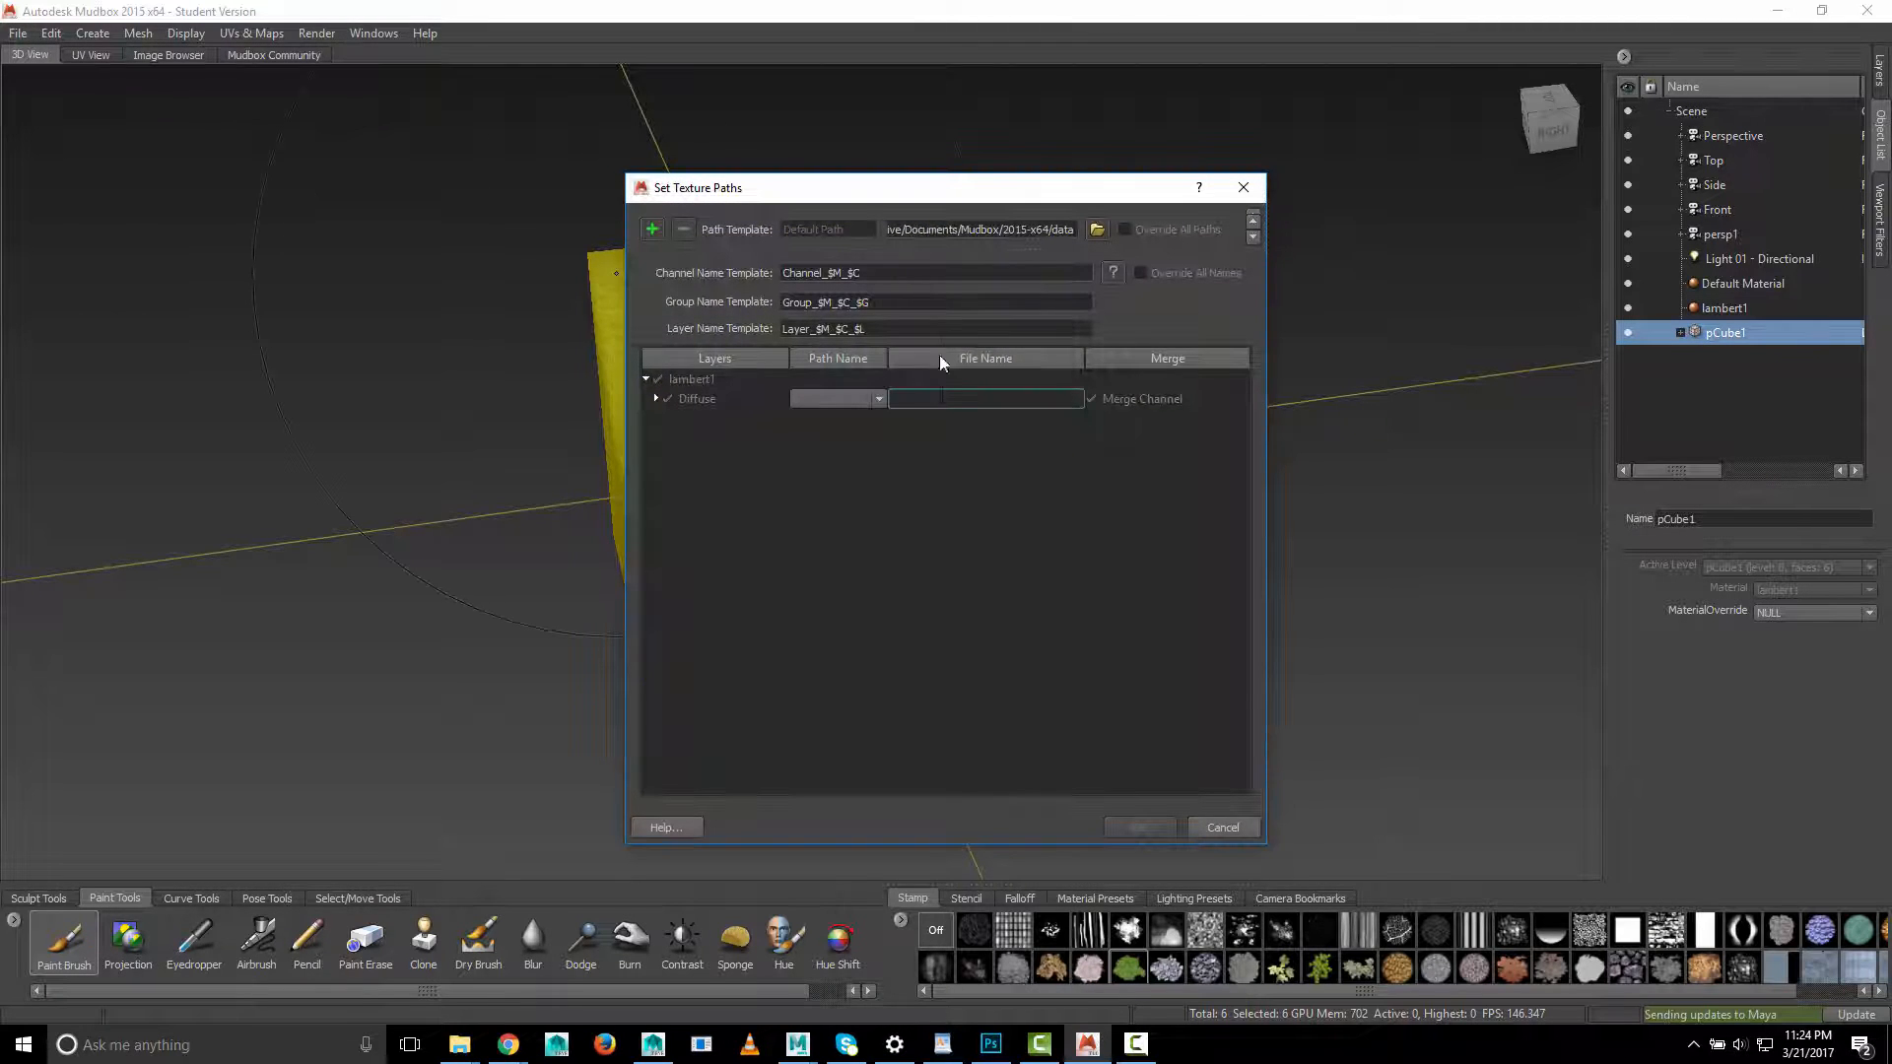
# Name the Diffuse texture file grassy_cube_1, assign it the Default Path, and complete the transfer to Maya
pyautogui.click(949, 399)
pyautogui.write('grassy_cube_1')
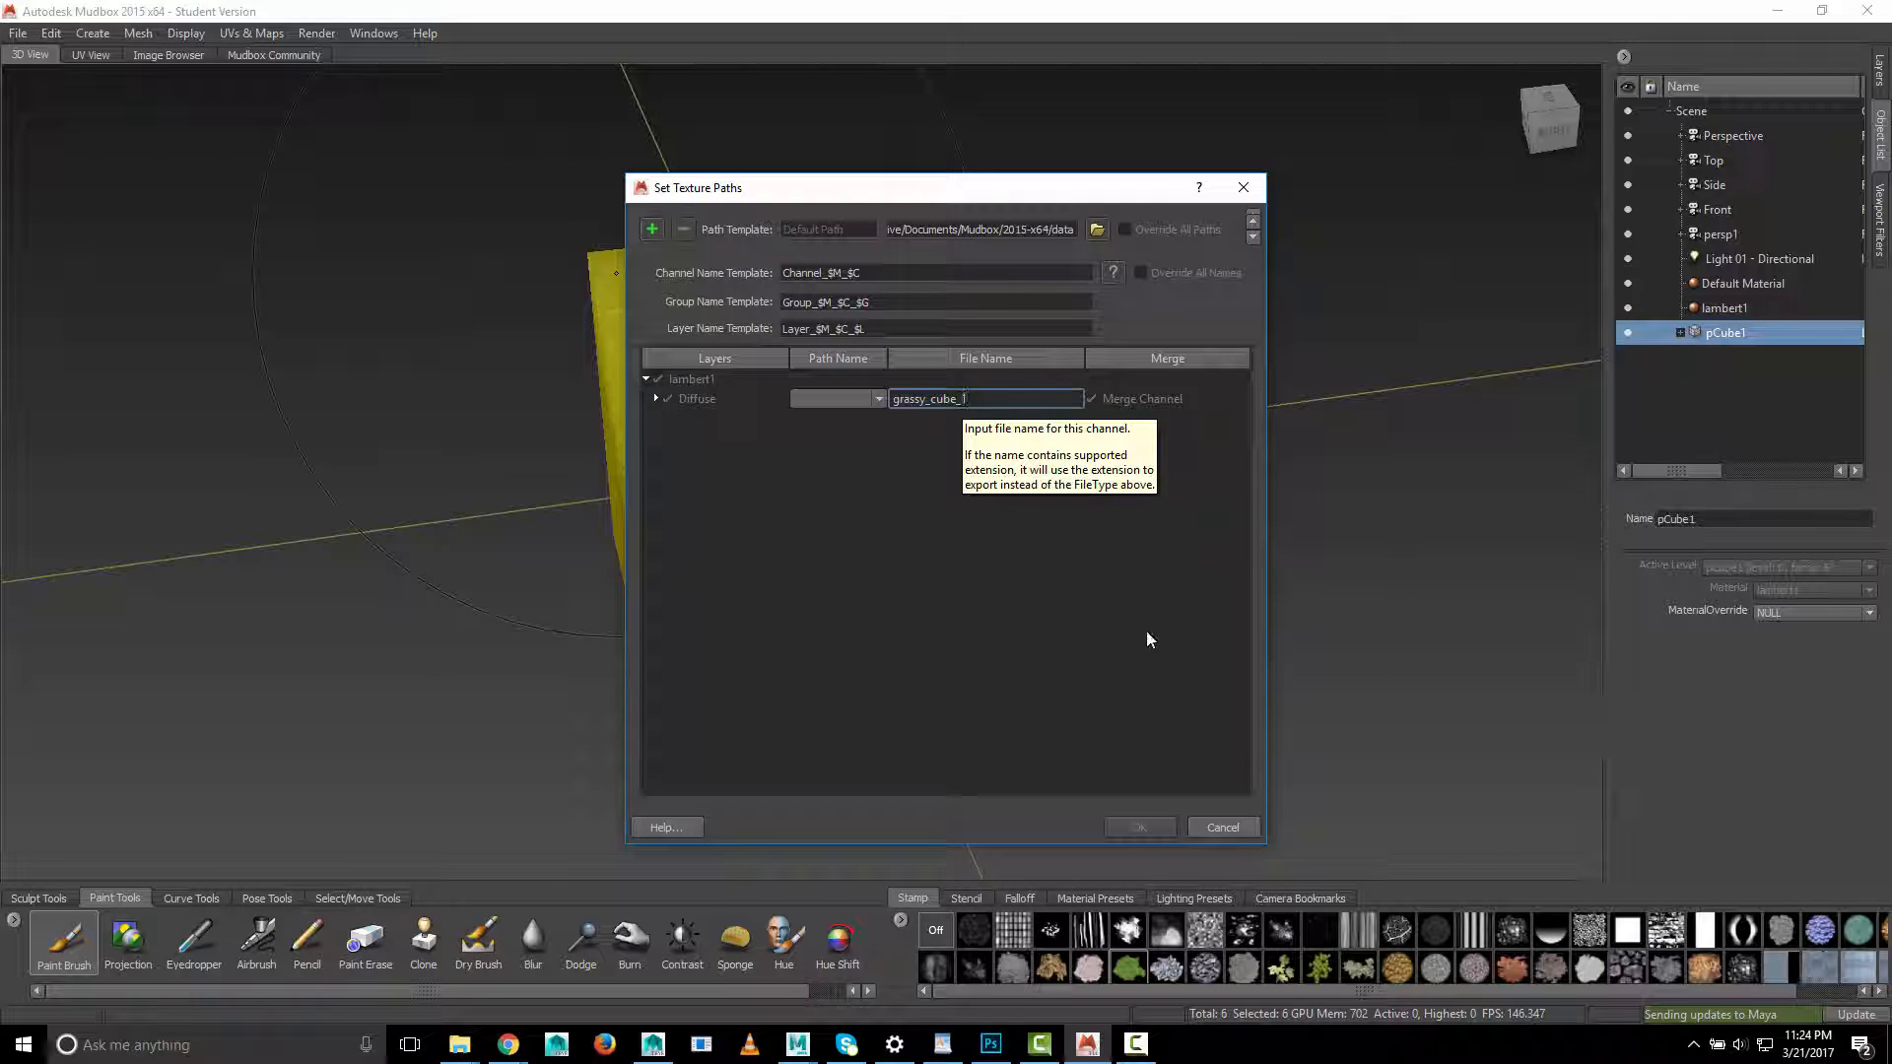
pyautogui.click(1113, 610)
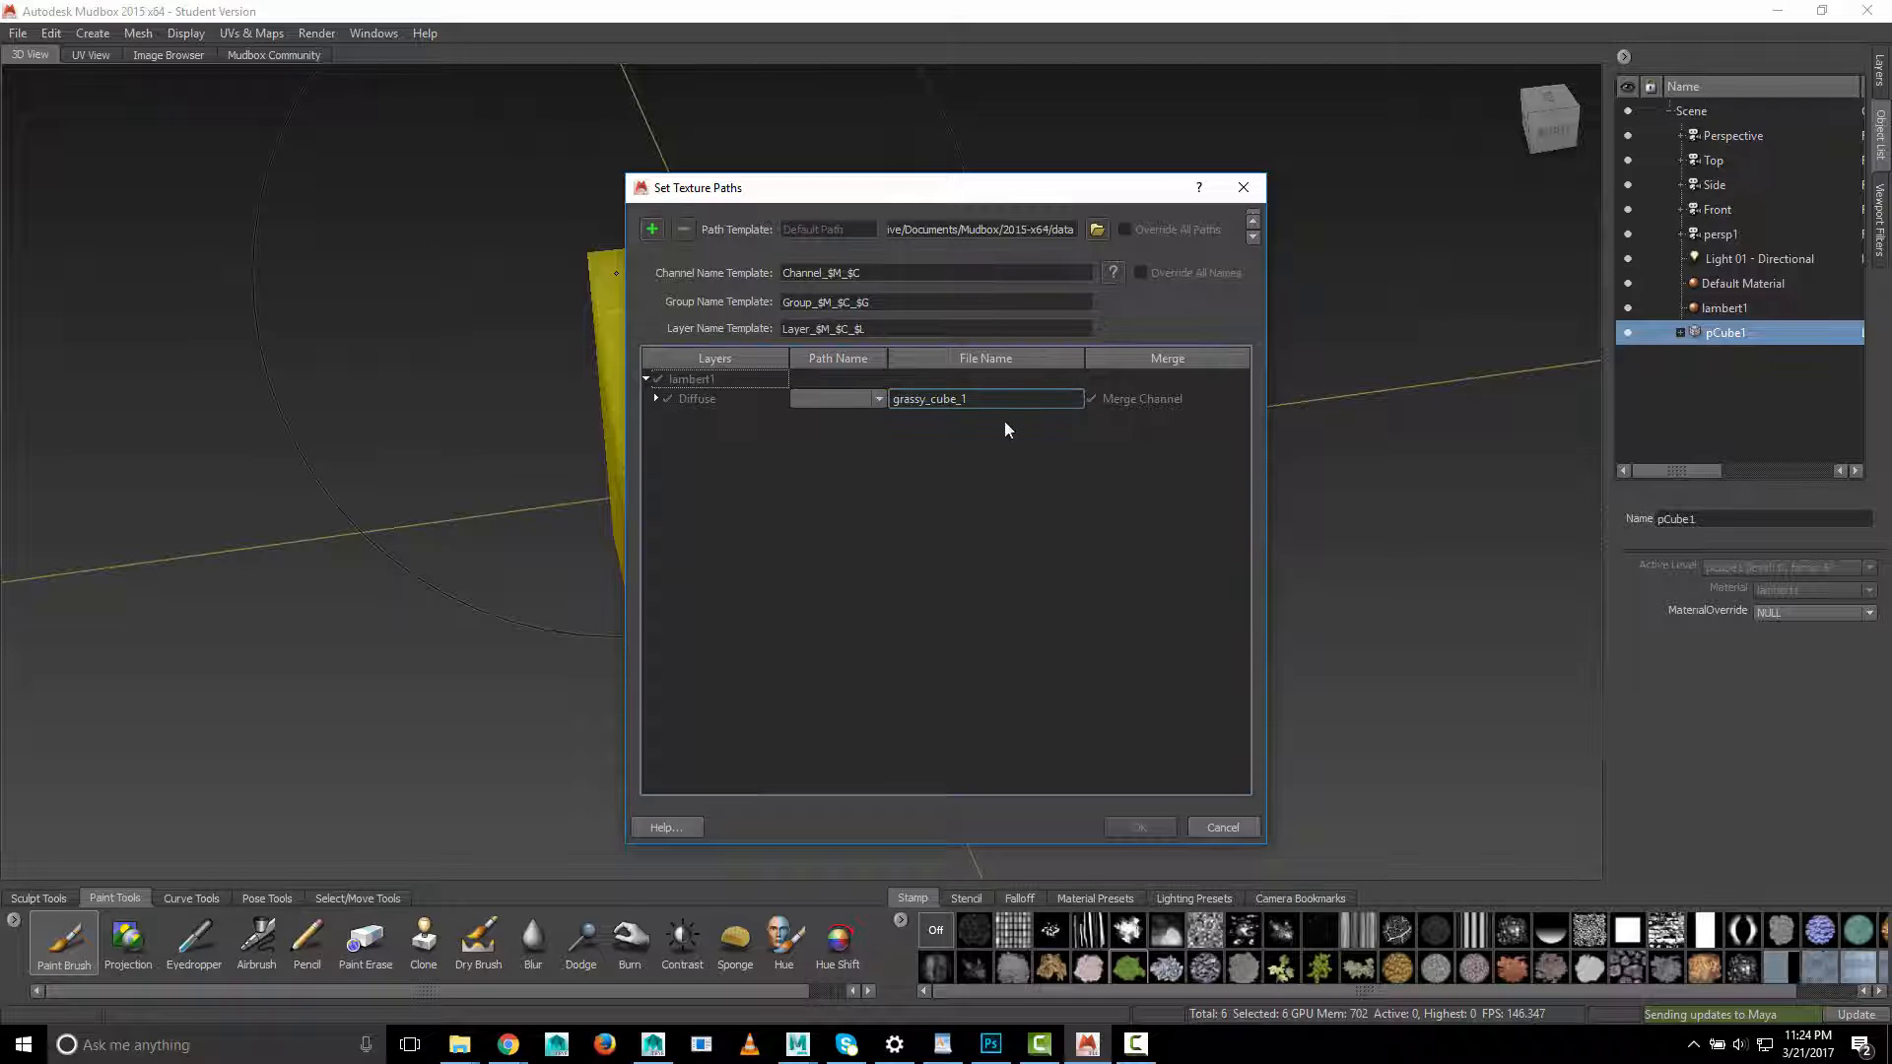
pyautogui.click(877, 398)
pyautogui.click(859, 419)
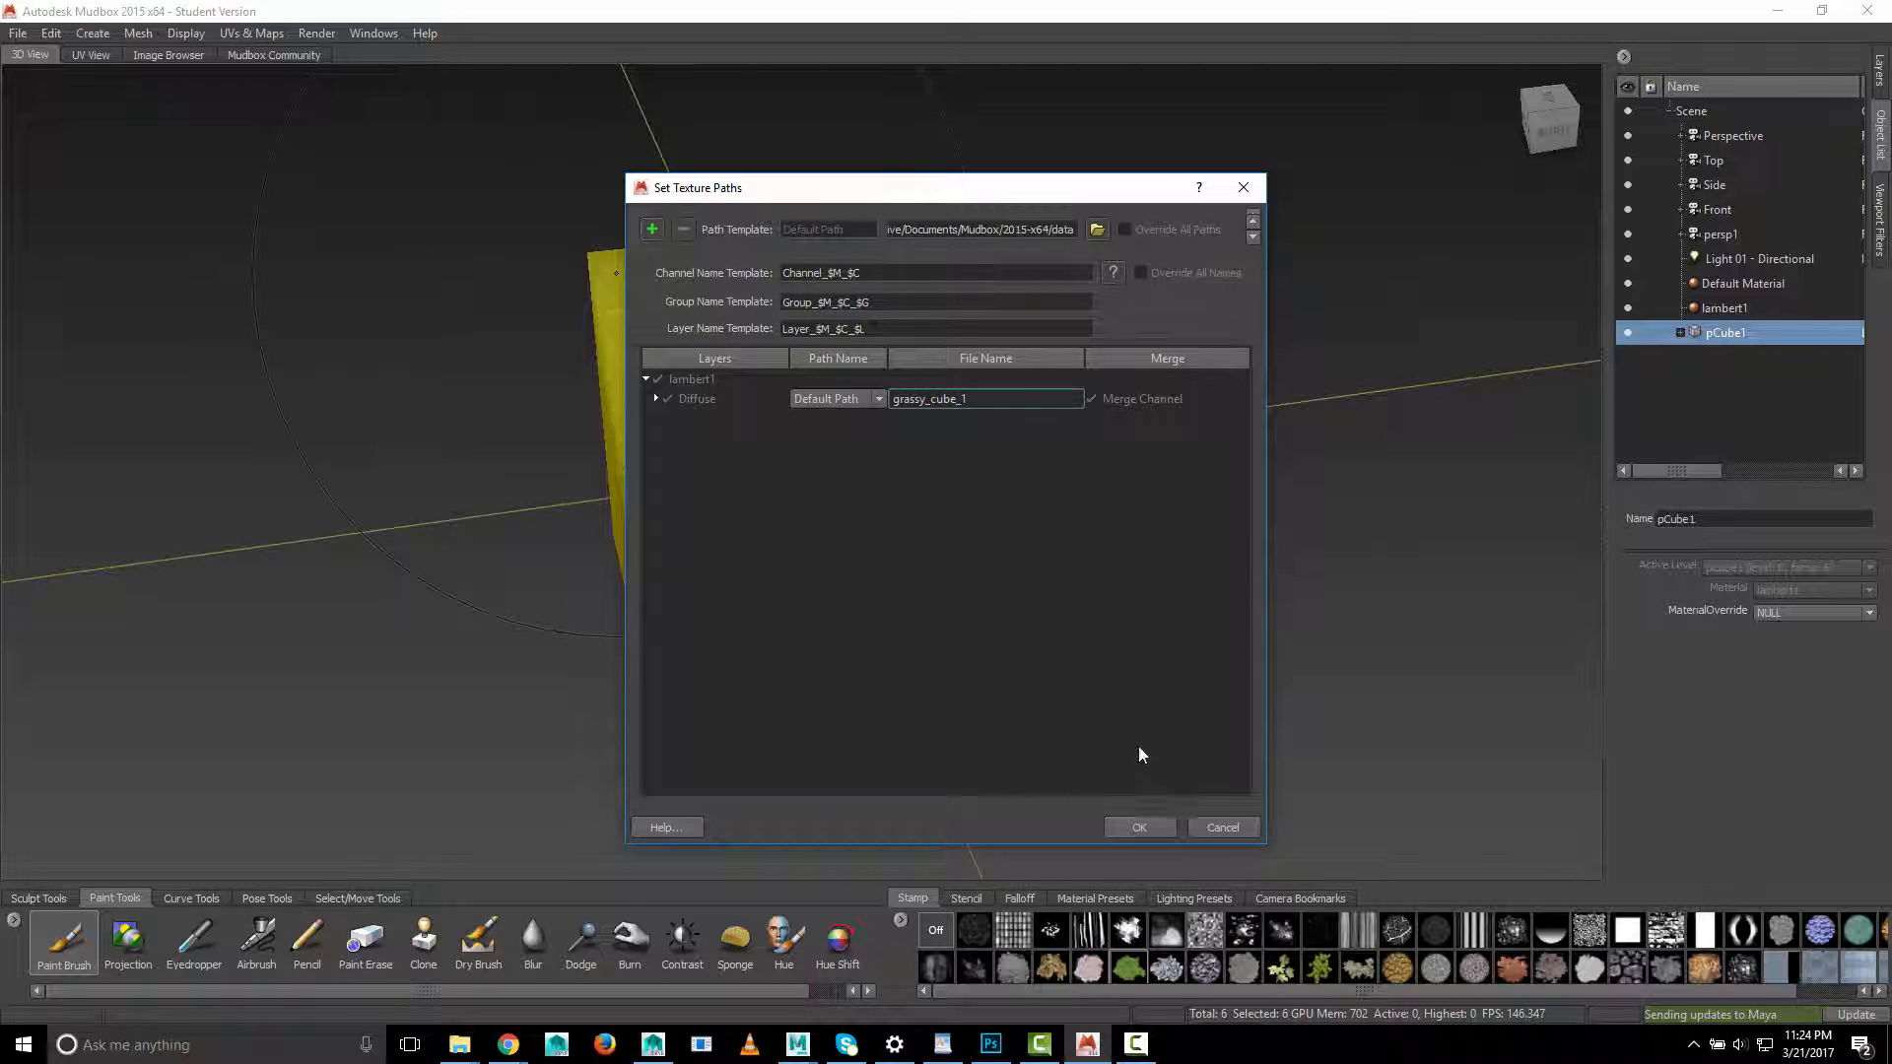
pyautogui.click(1139, 827)
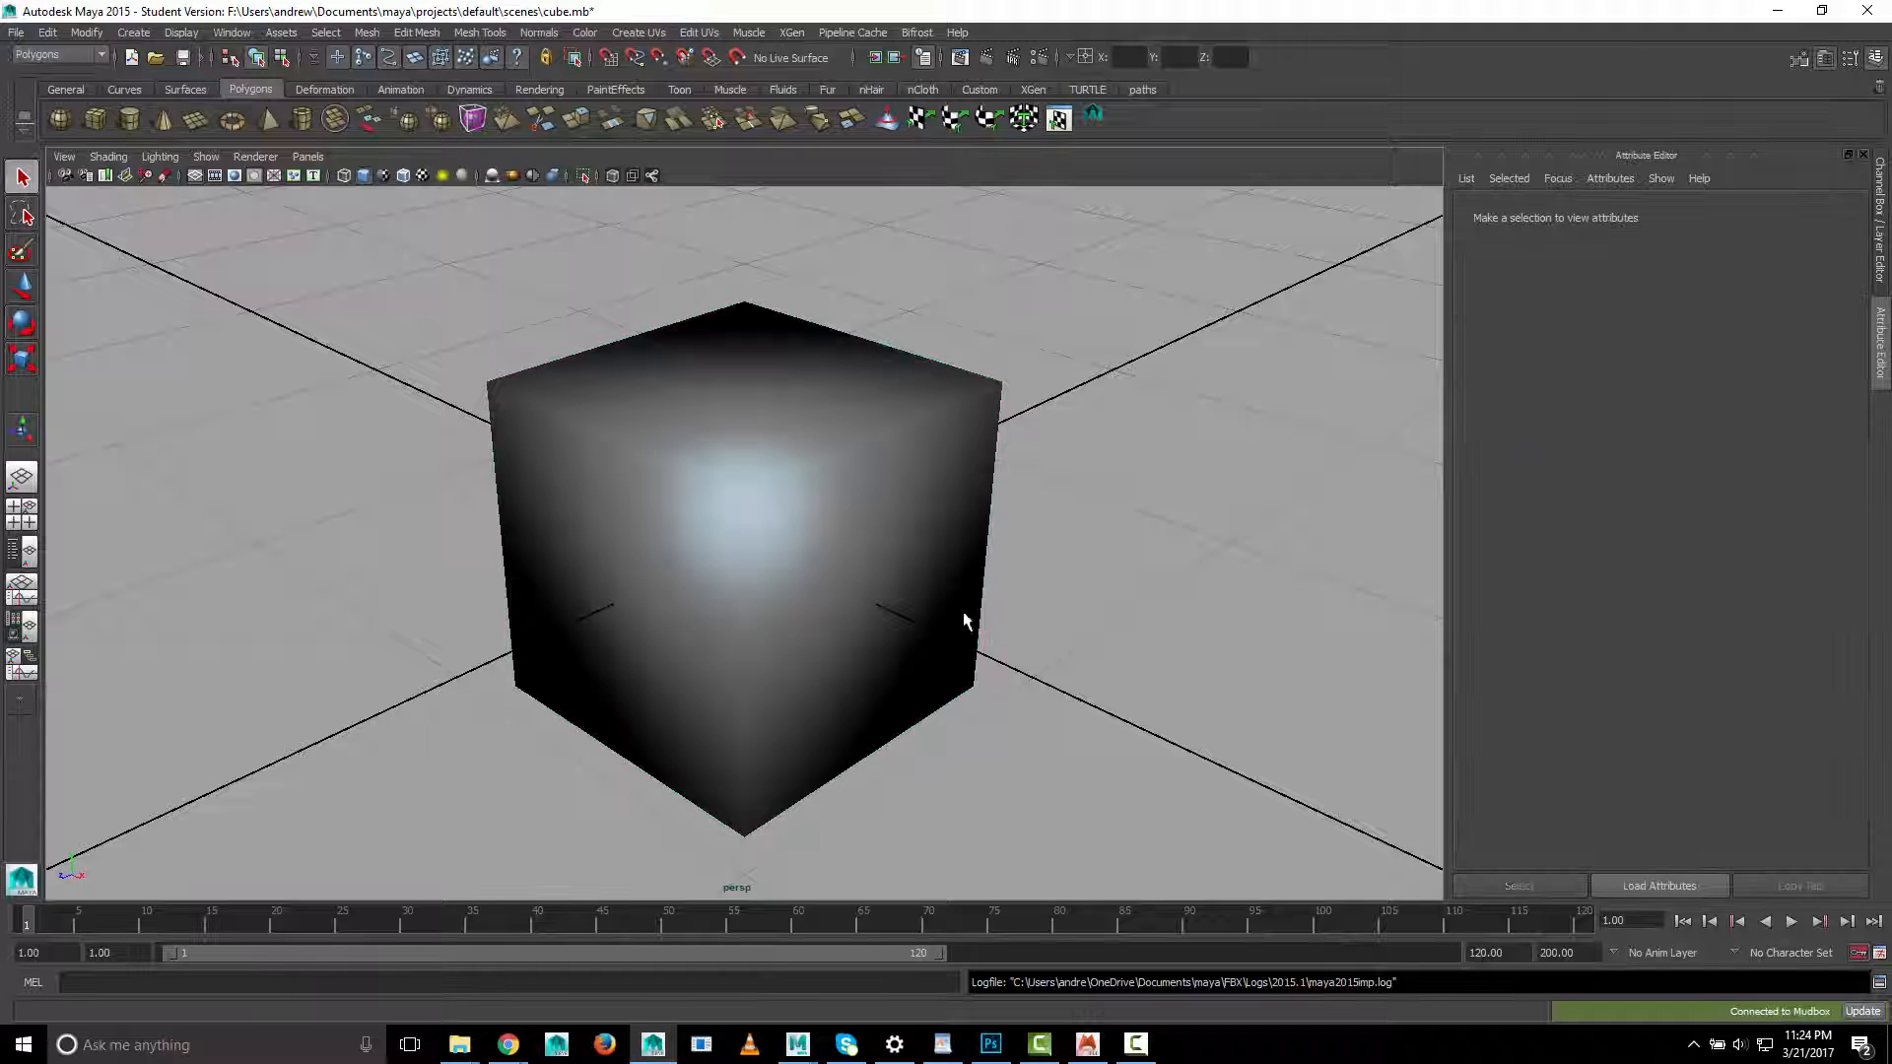
# Display the updated cube in the Maya viewport with texture maps and inspect its painted sides
pyautogui.press('6')
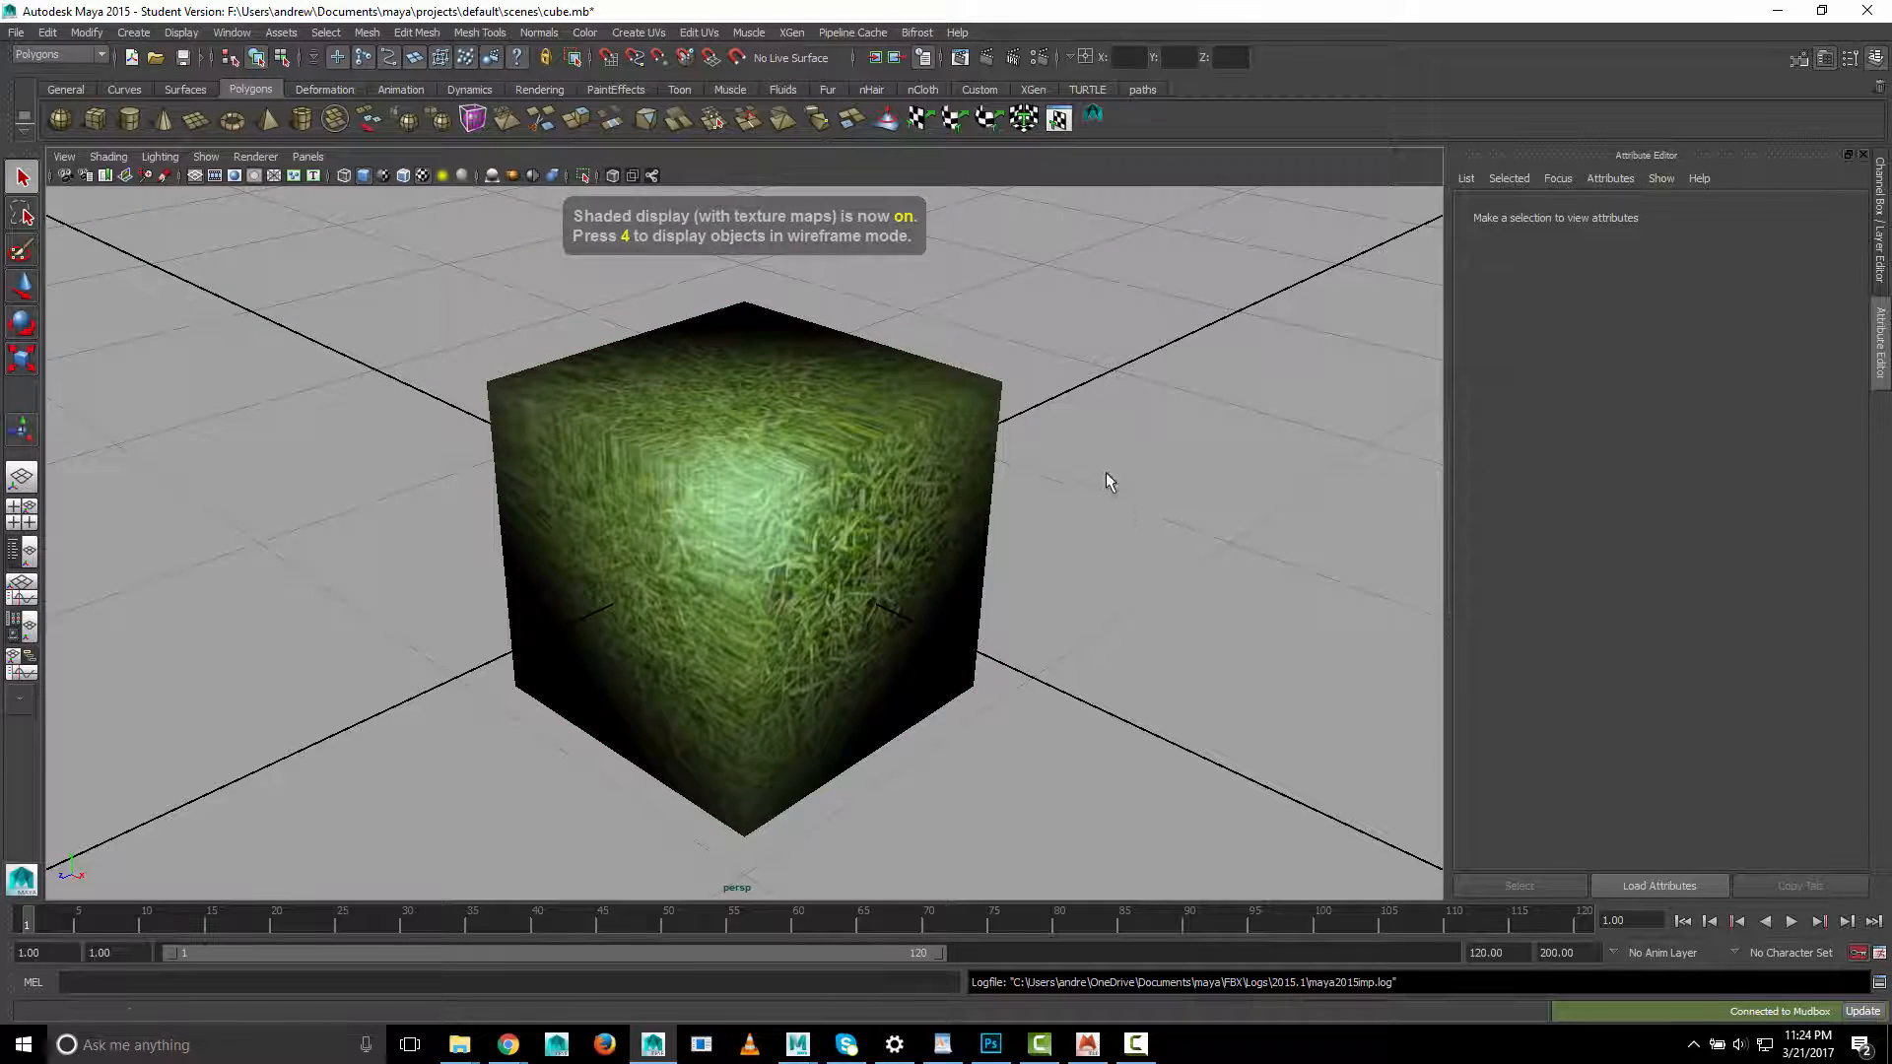
pyautogui.keyDown('alt'); pyautogui.moveTo(1106, 477); pyautogui.dragTo(920, 443); pyautogui.keyUp('alt')
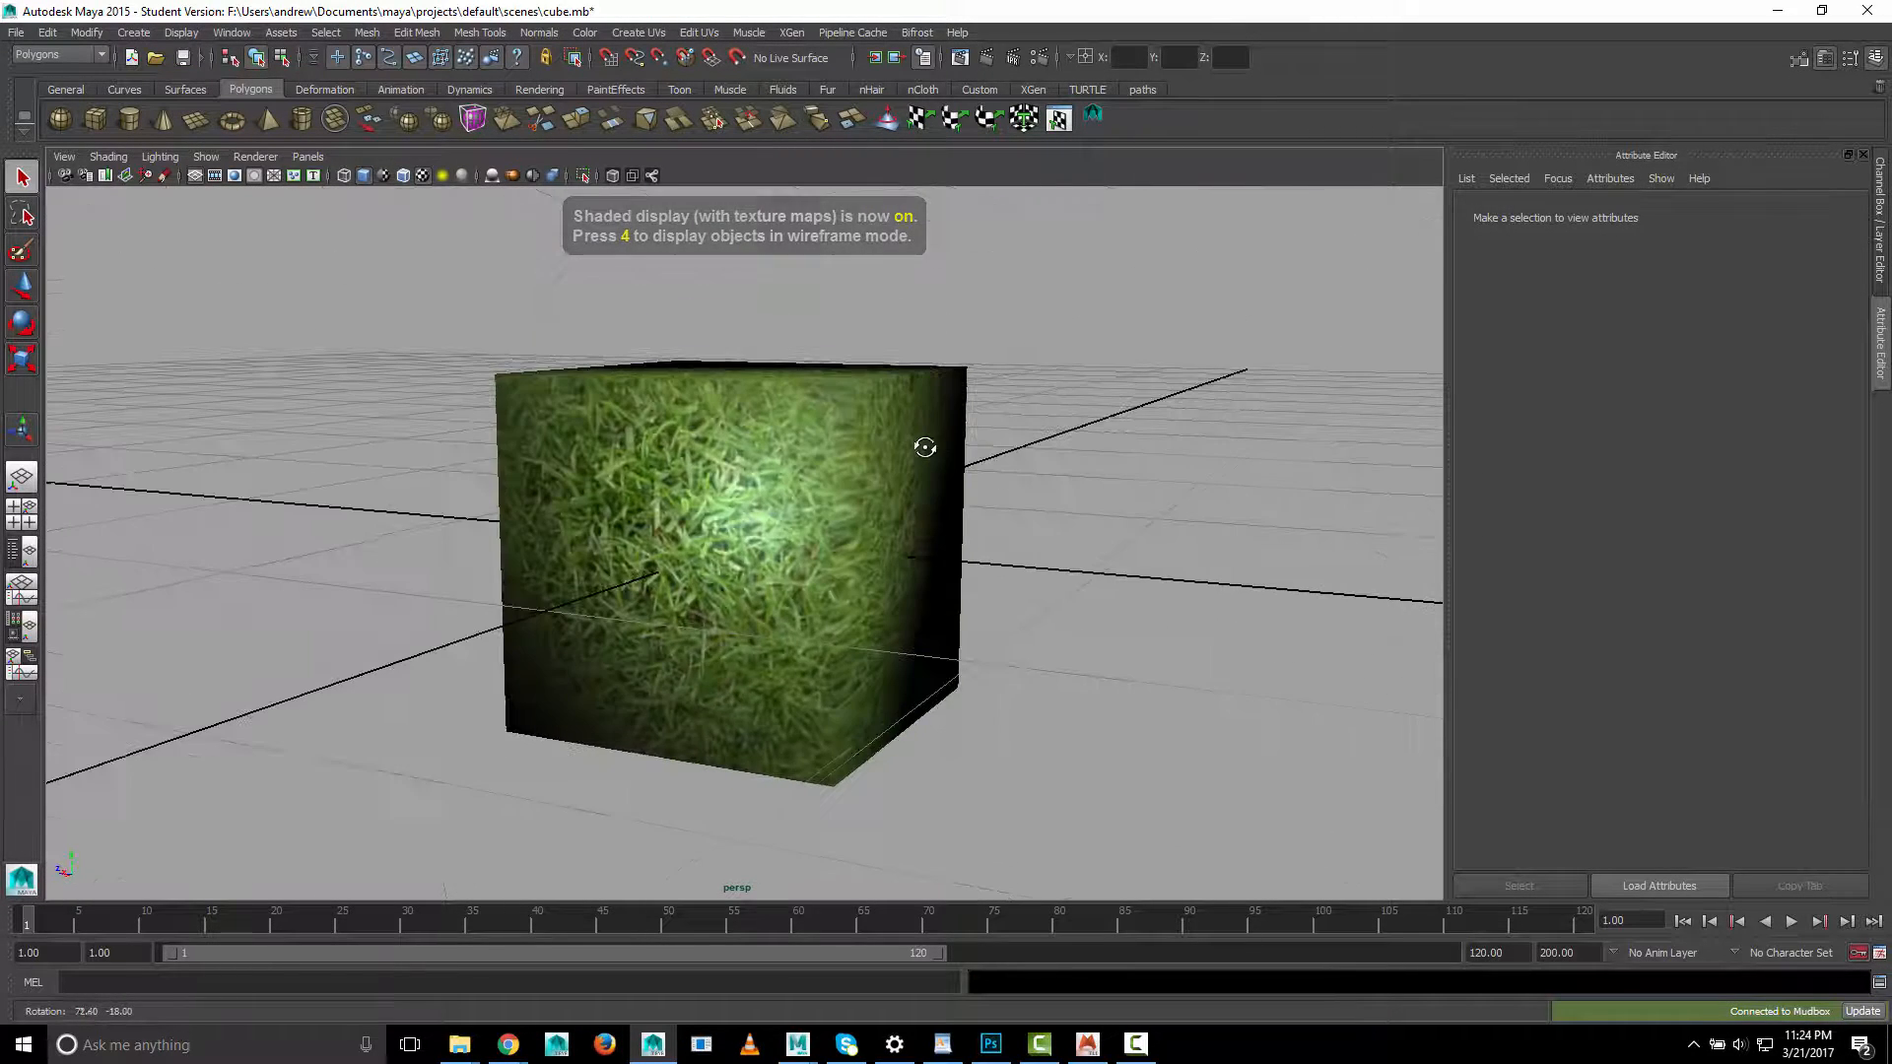
# Select the cube and open the Hypershade in place of the perspective view
pyautogui.click(712, 492)
pyautogui.press('space')
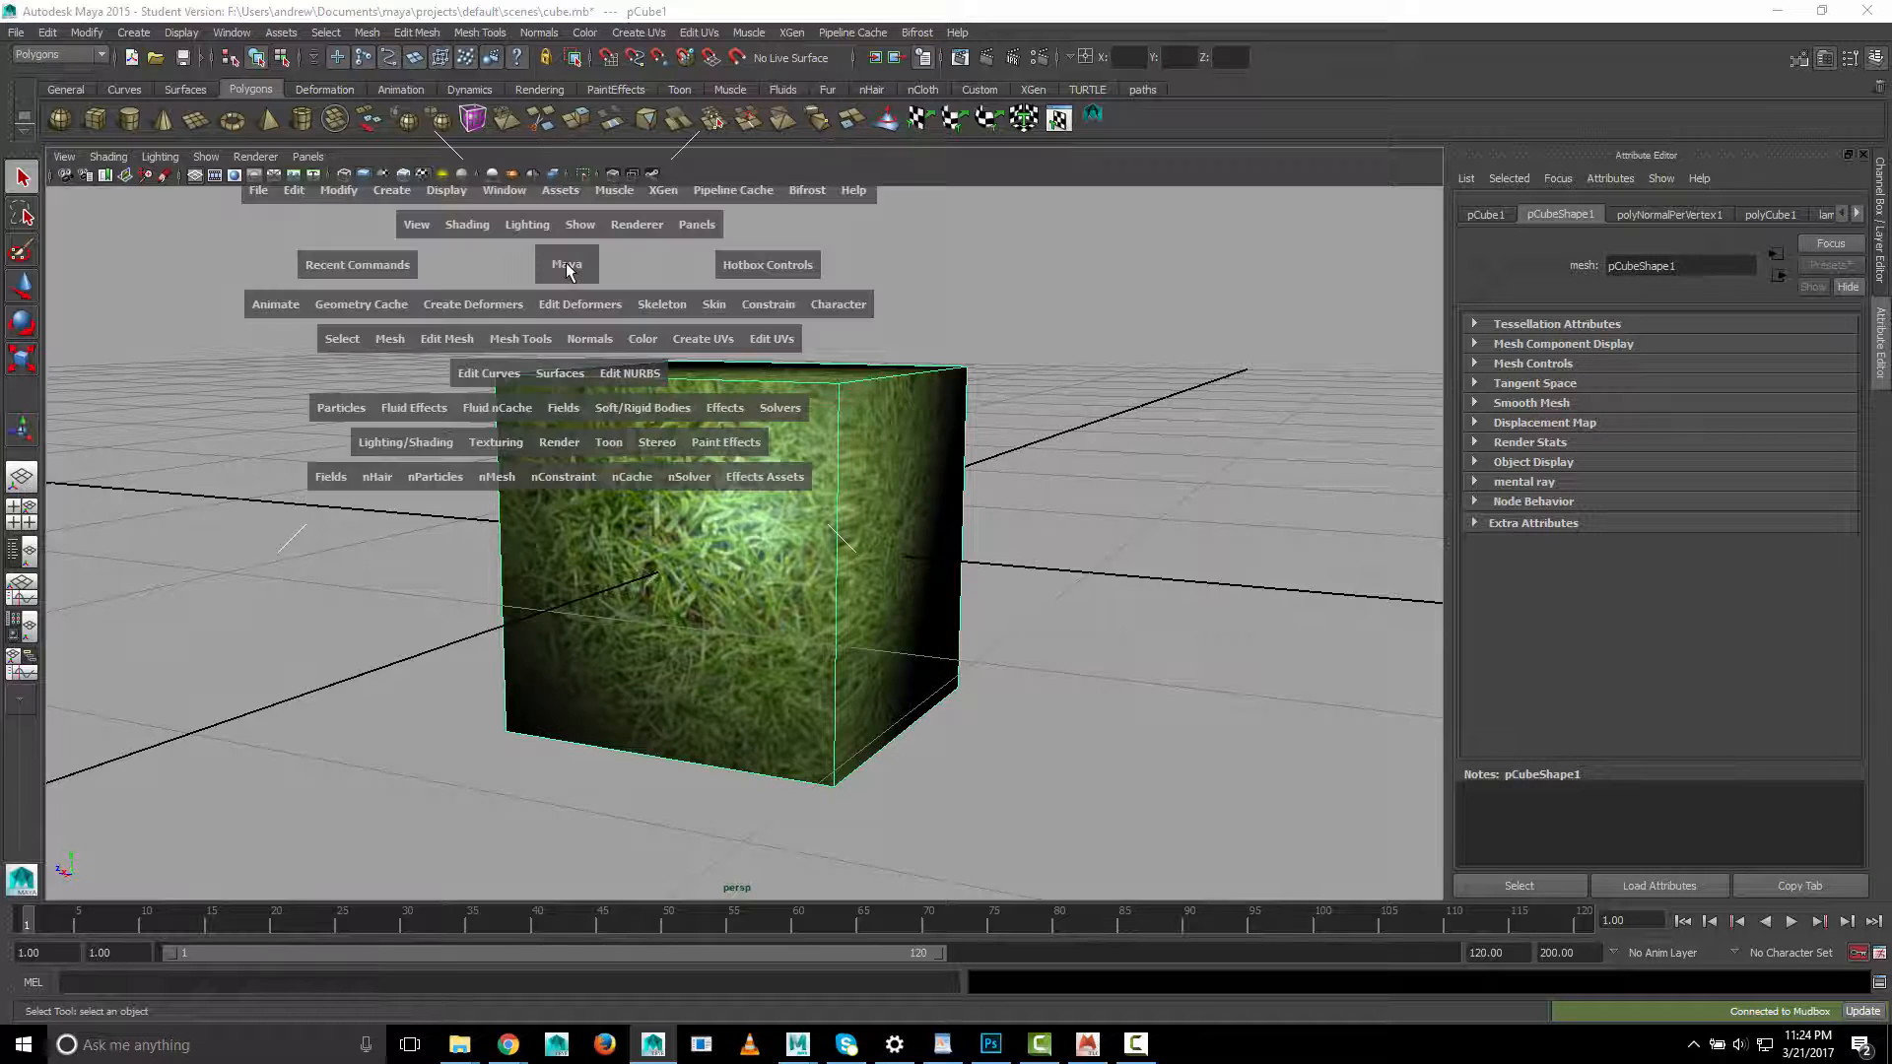
pyautogui.press('space')
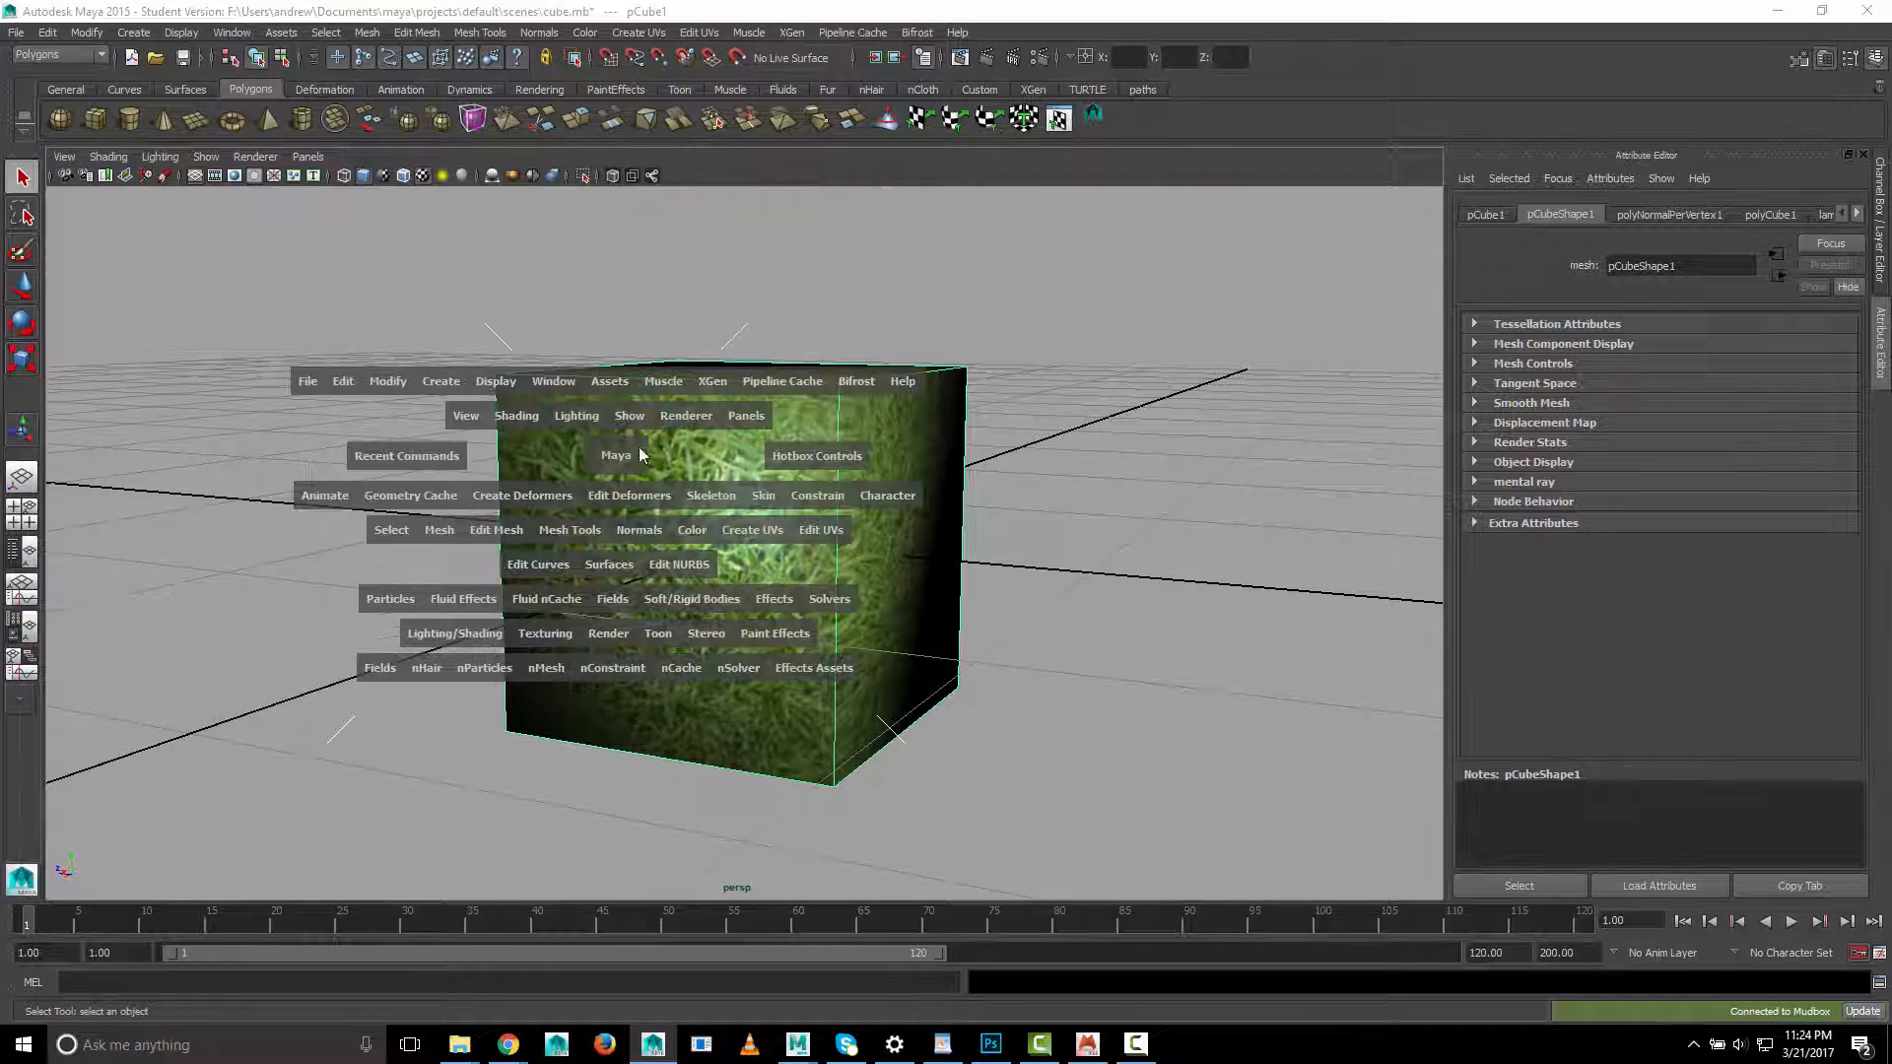
pyautogui.click(609, 757)
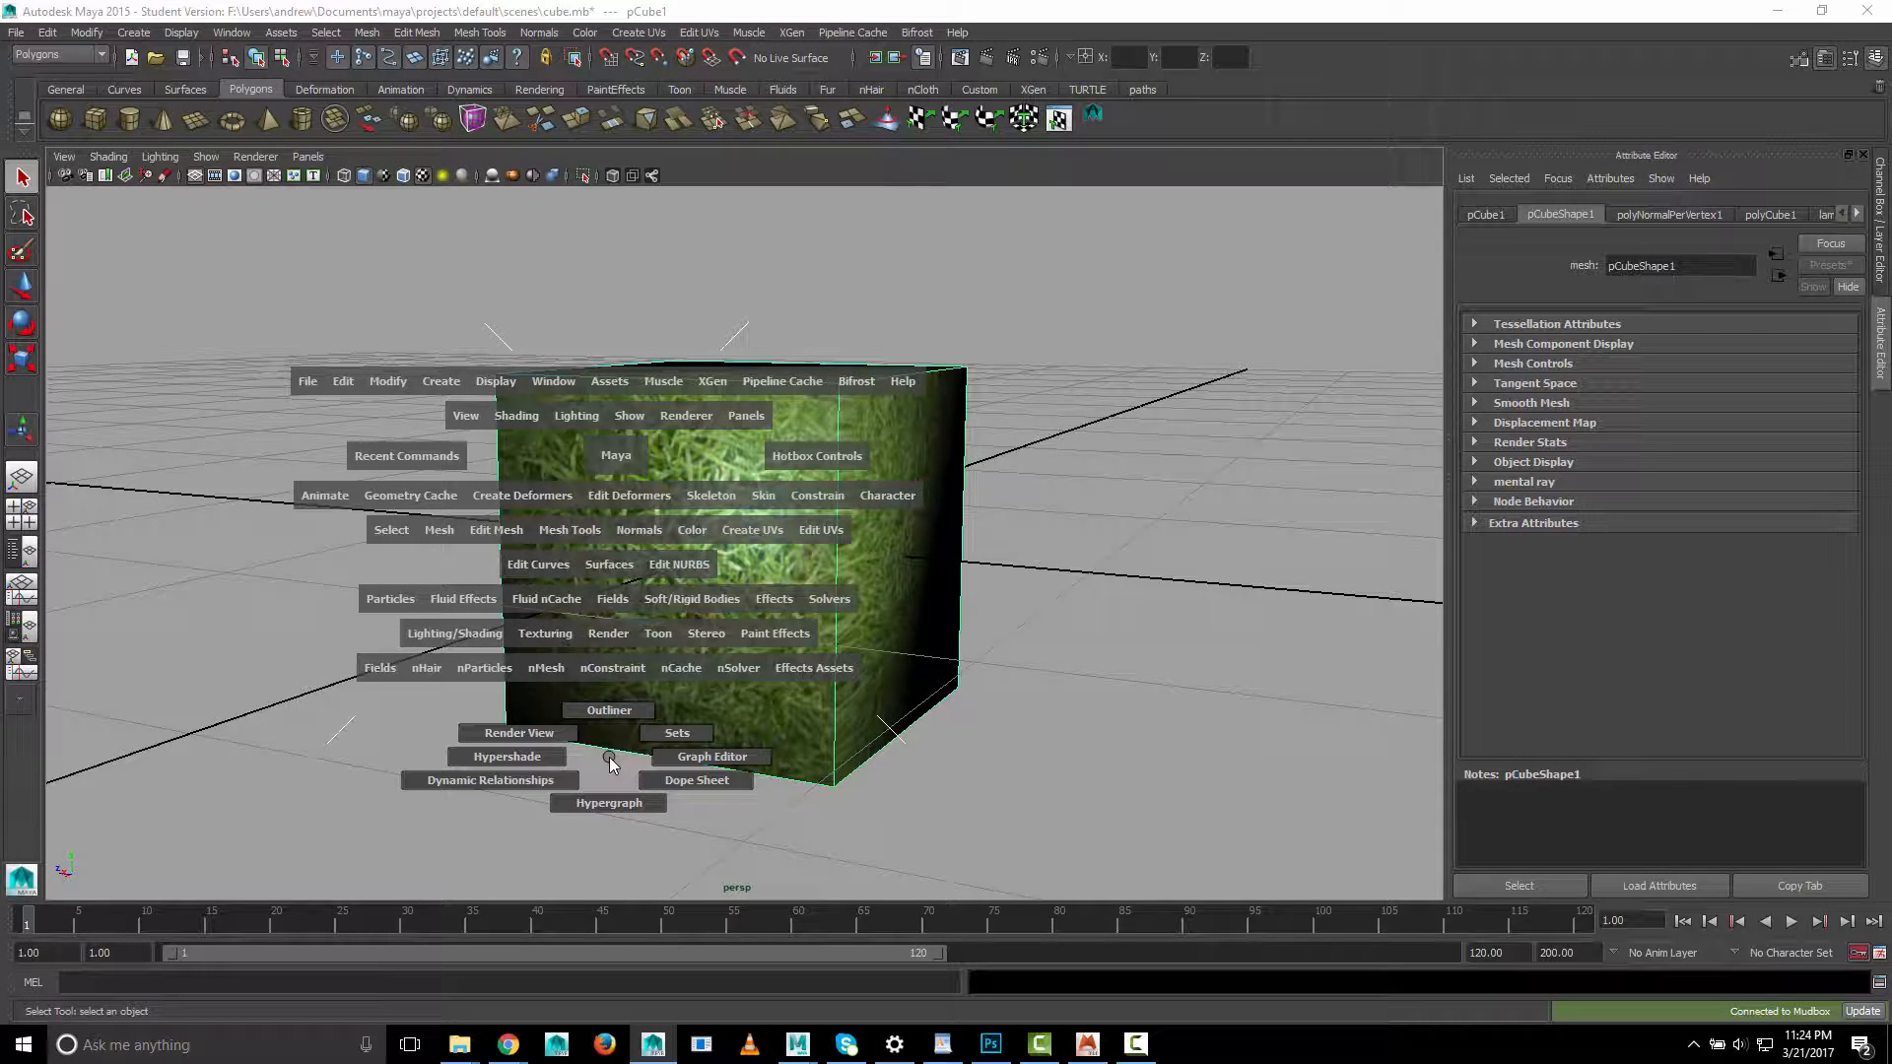
pyautogui.click(500, 757)
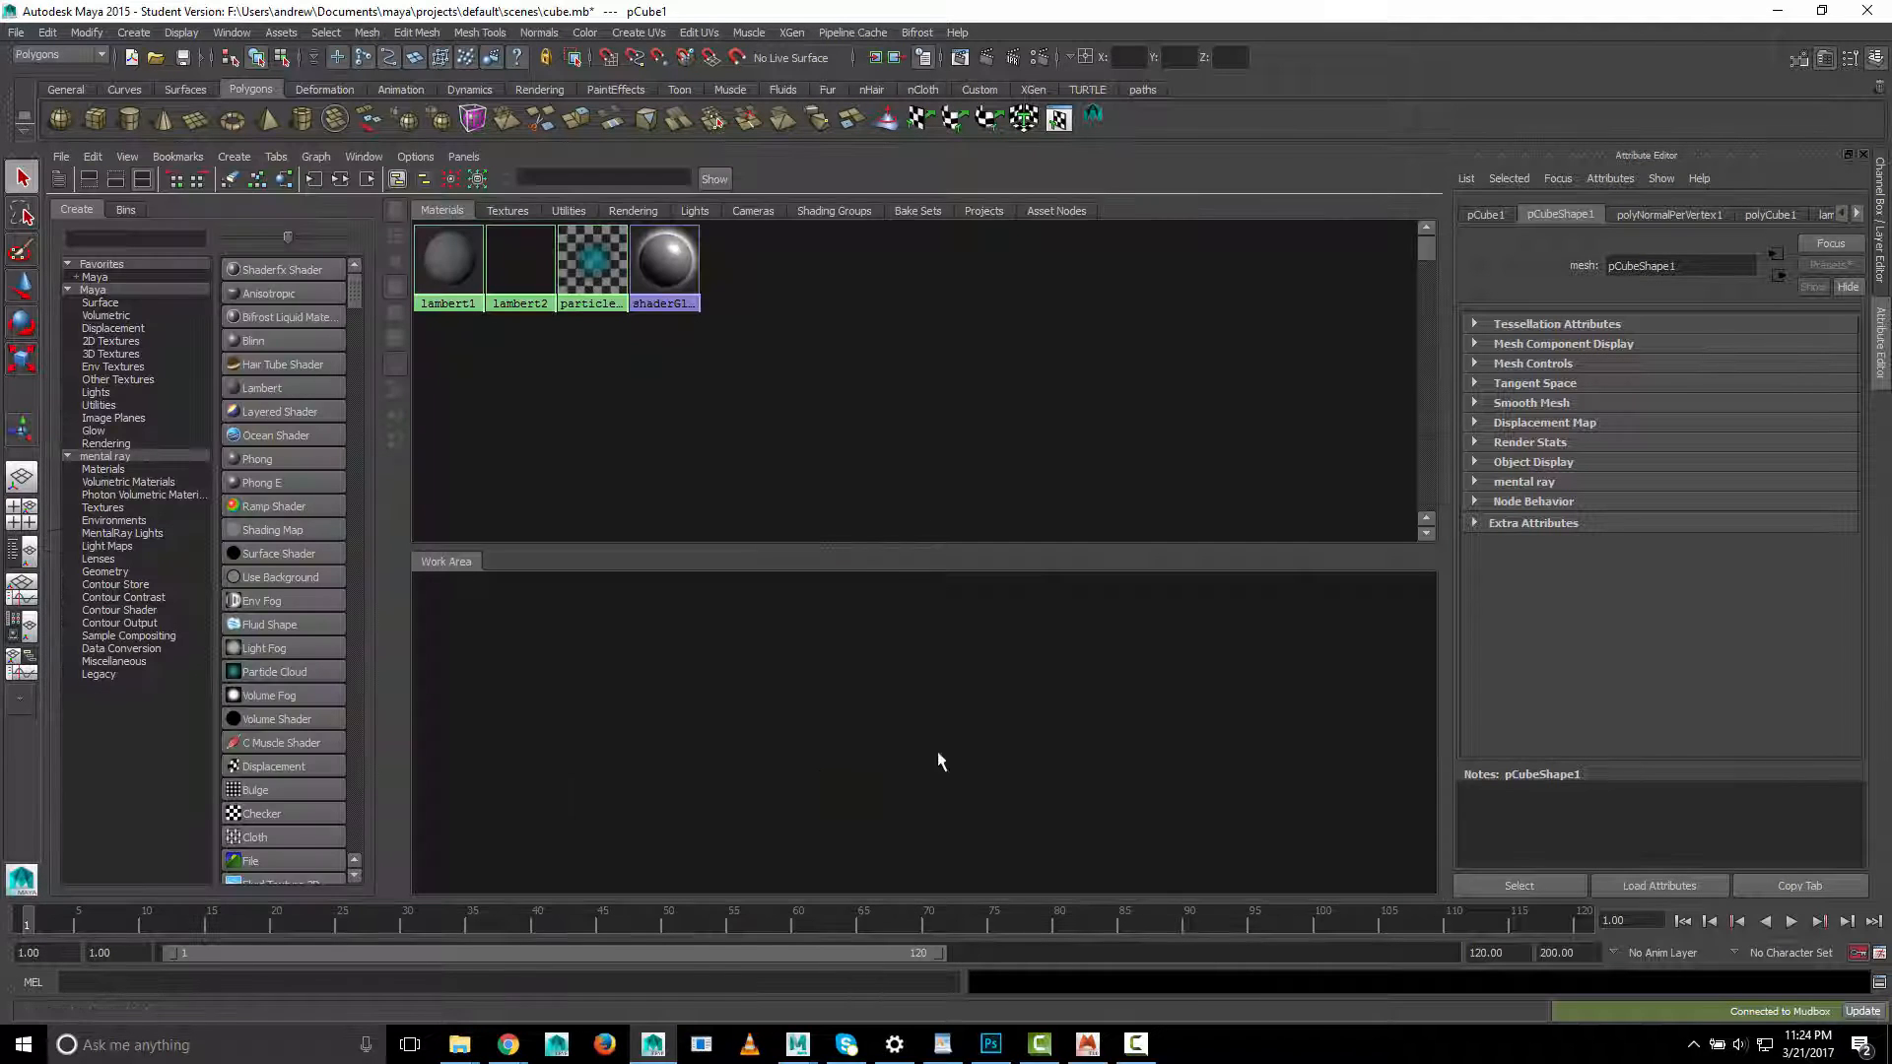
# Select the transferred grass diffuse texture among the Hypershade textures and examine its full image file path
pyautogui.click(519, 261)
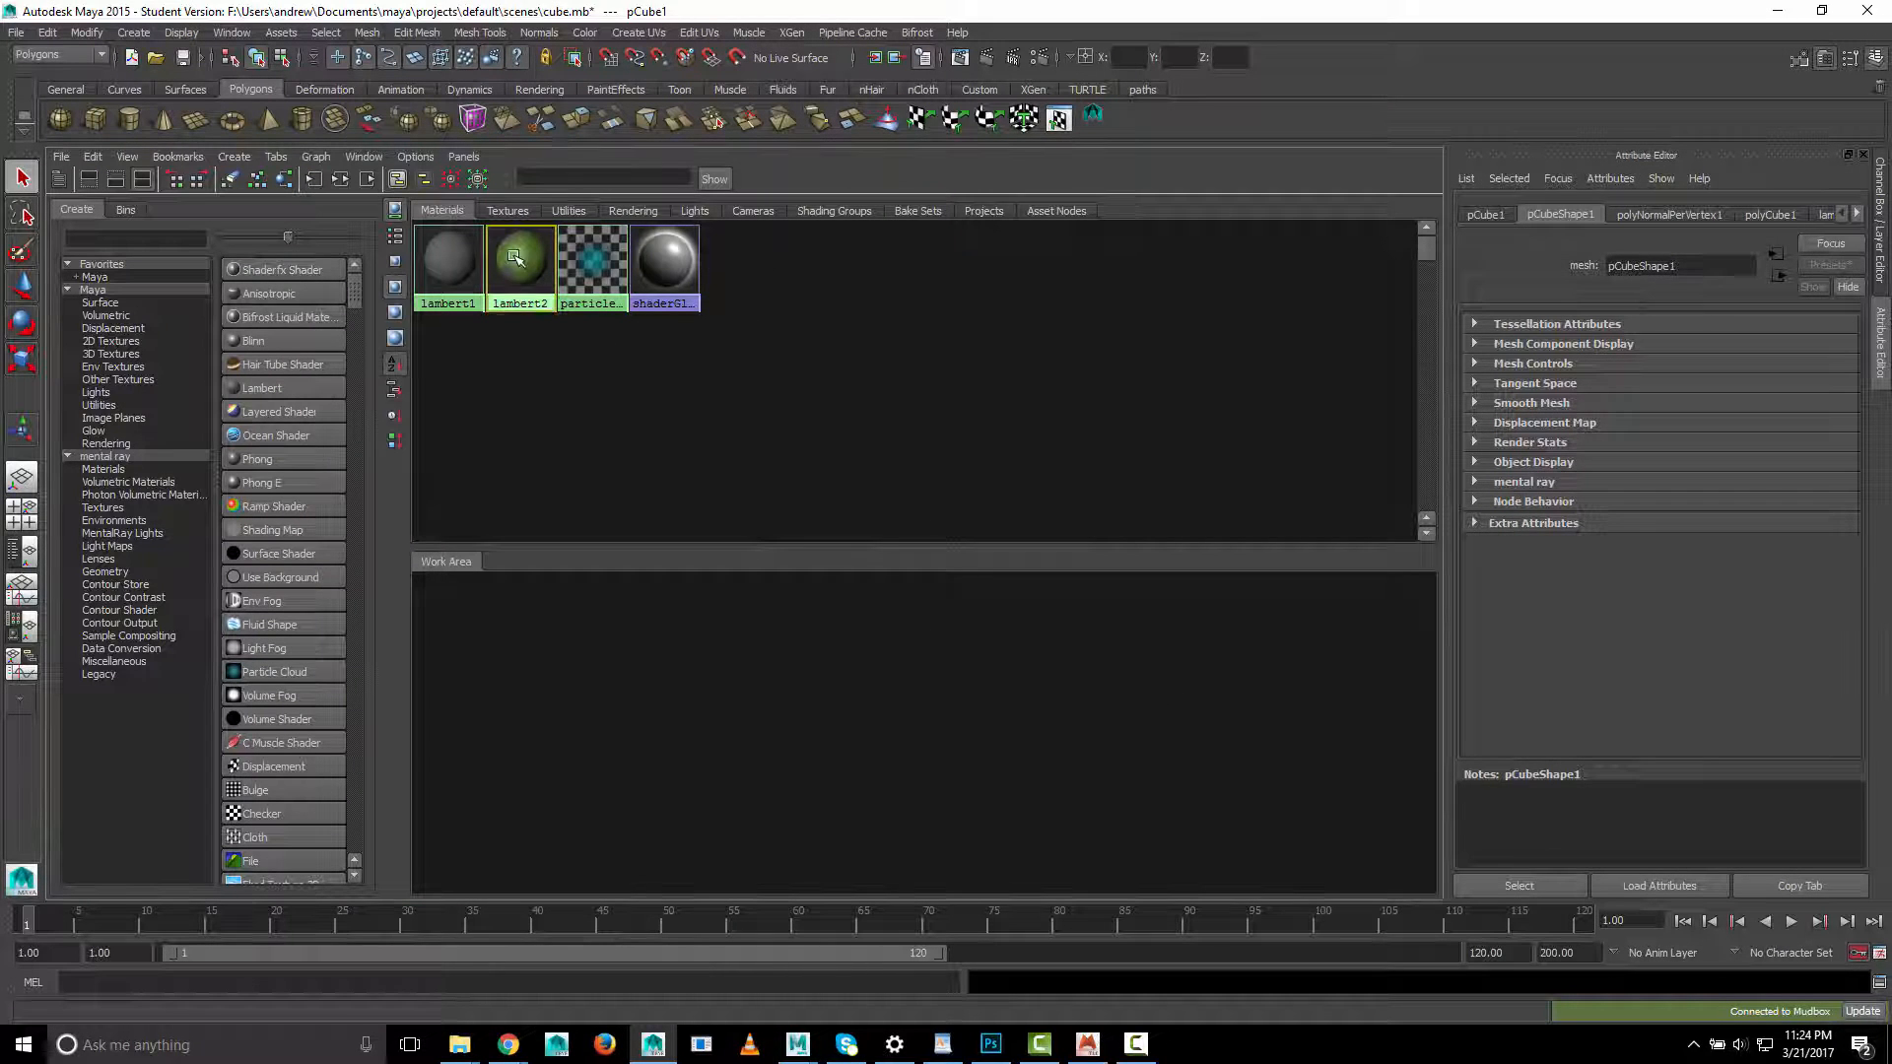
pyautogui.click(507, 211)
pyautogui.click(521, 248)
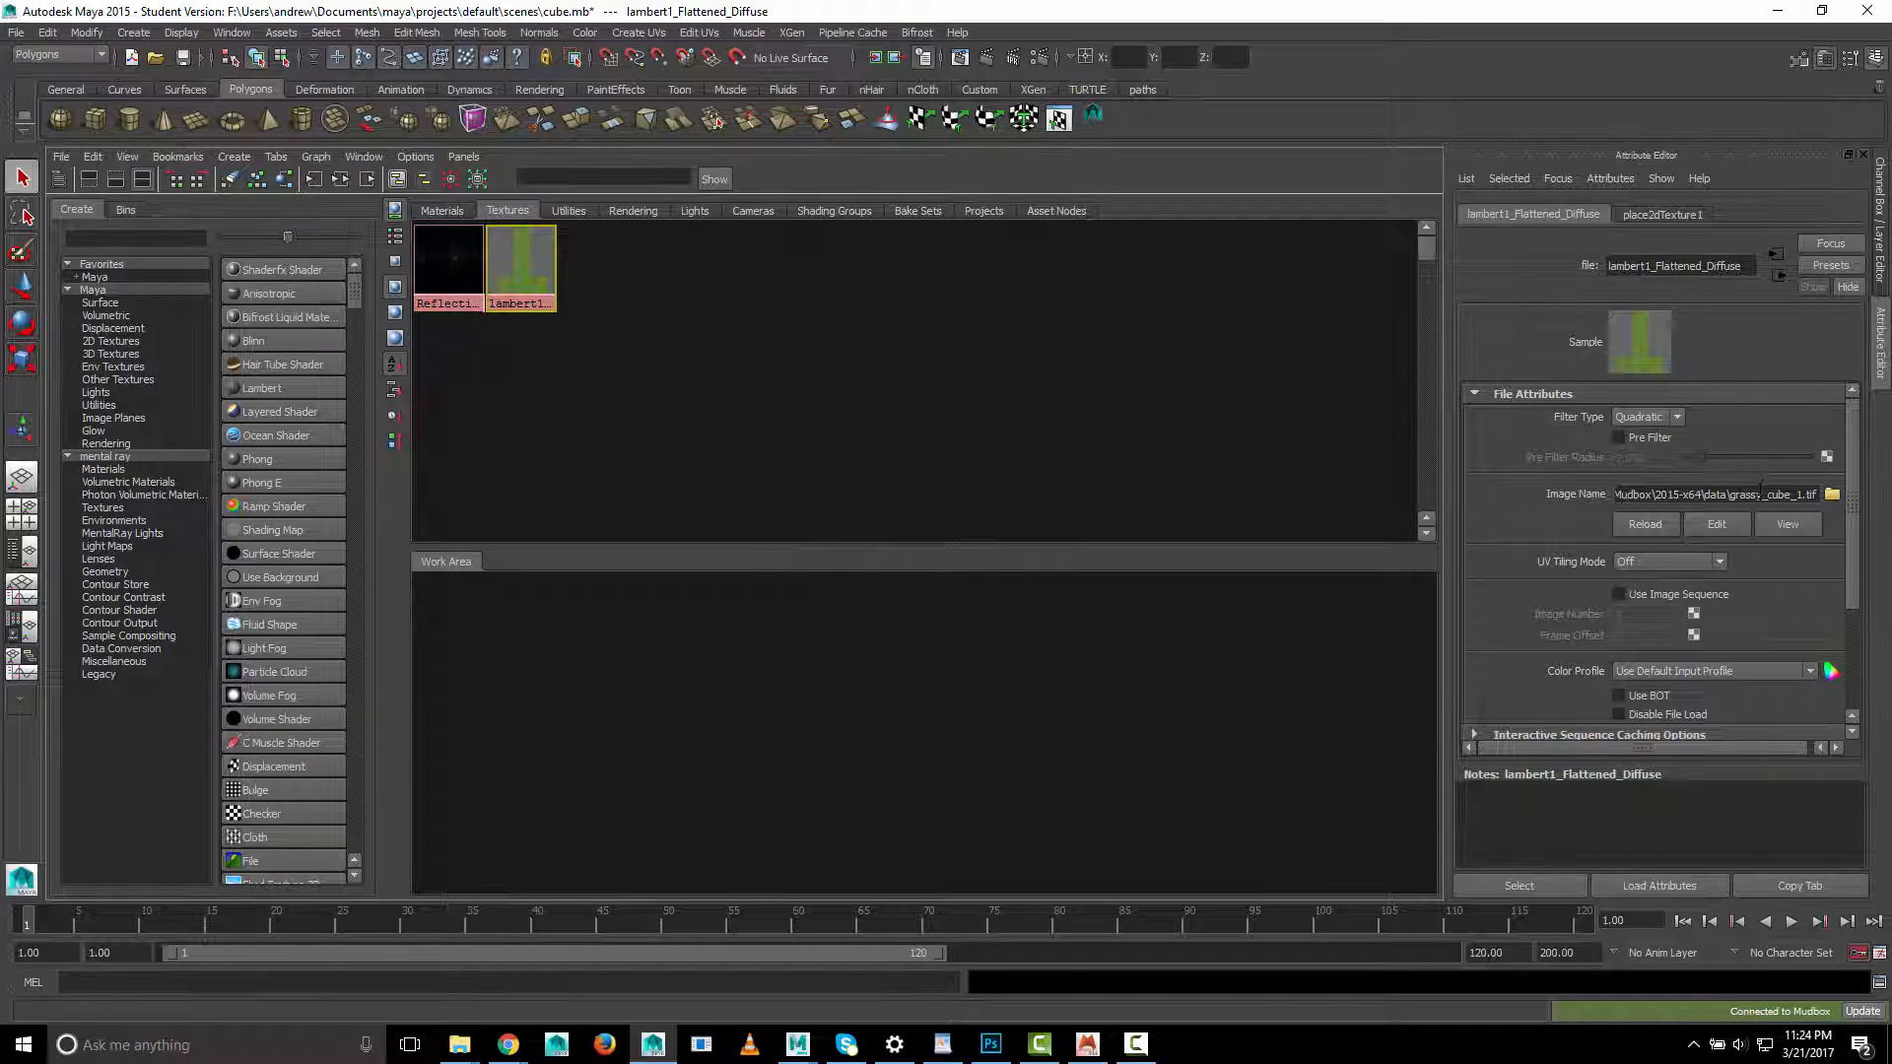
pyautogui.moveTo(1759, 494); pyautogui.dragTo(1351, 496)
pyautogui.moveTo(1713, 494); pyautogui.dragTo(1833, 500)
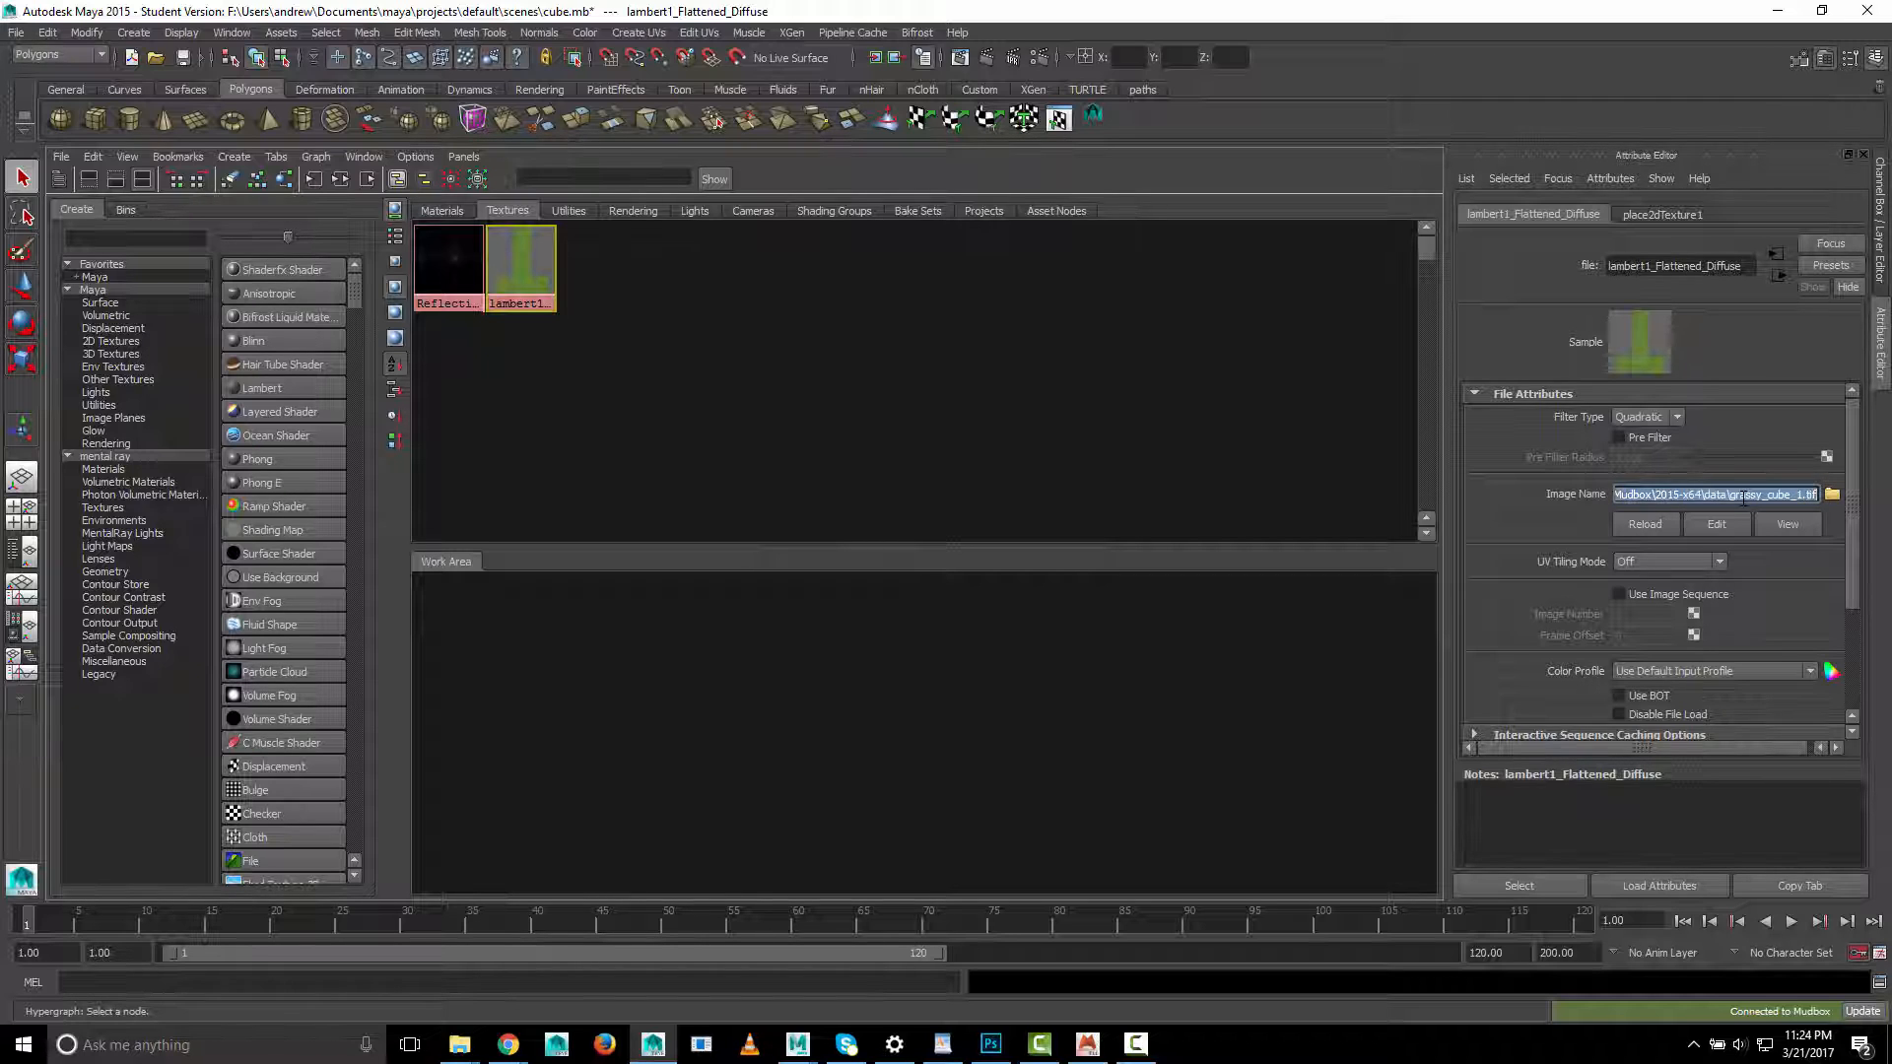
pyautogui.click(621, 430)
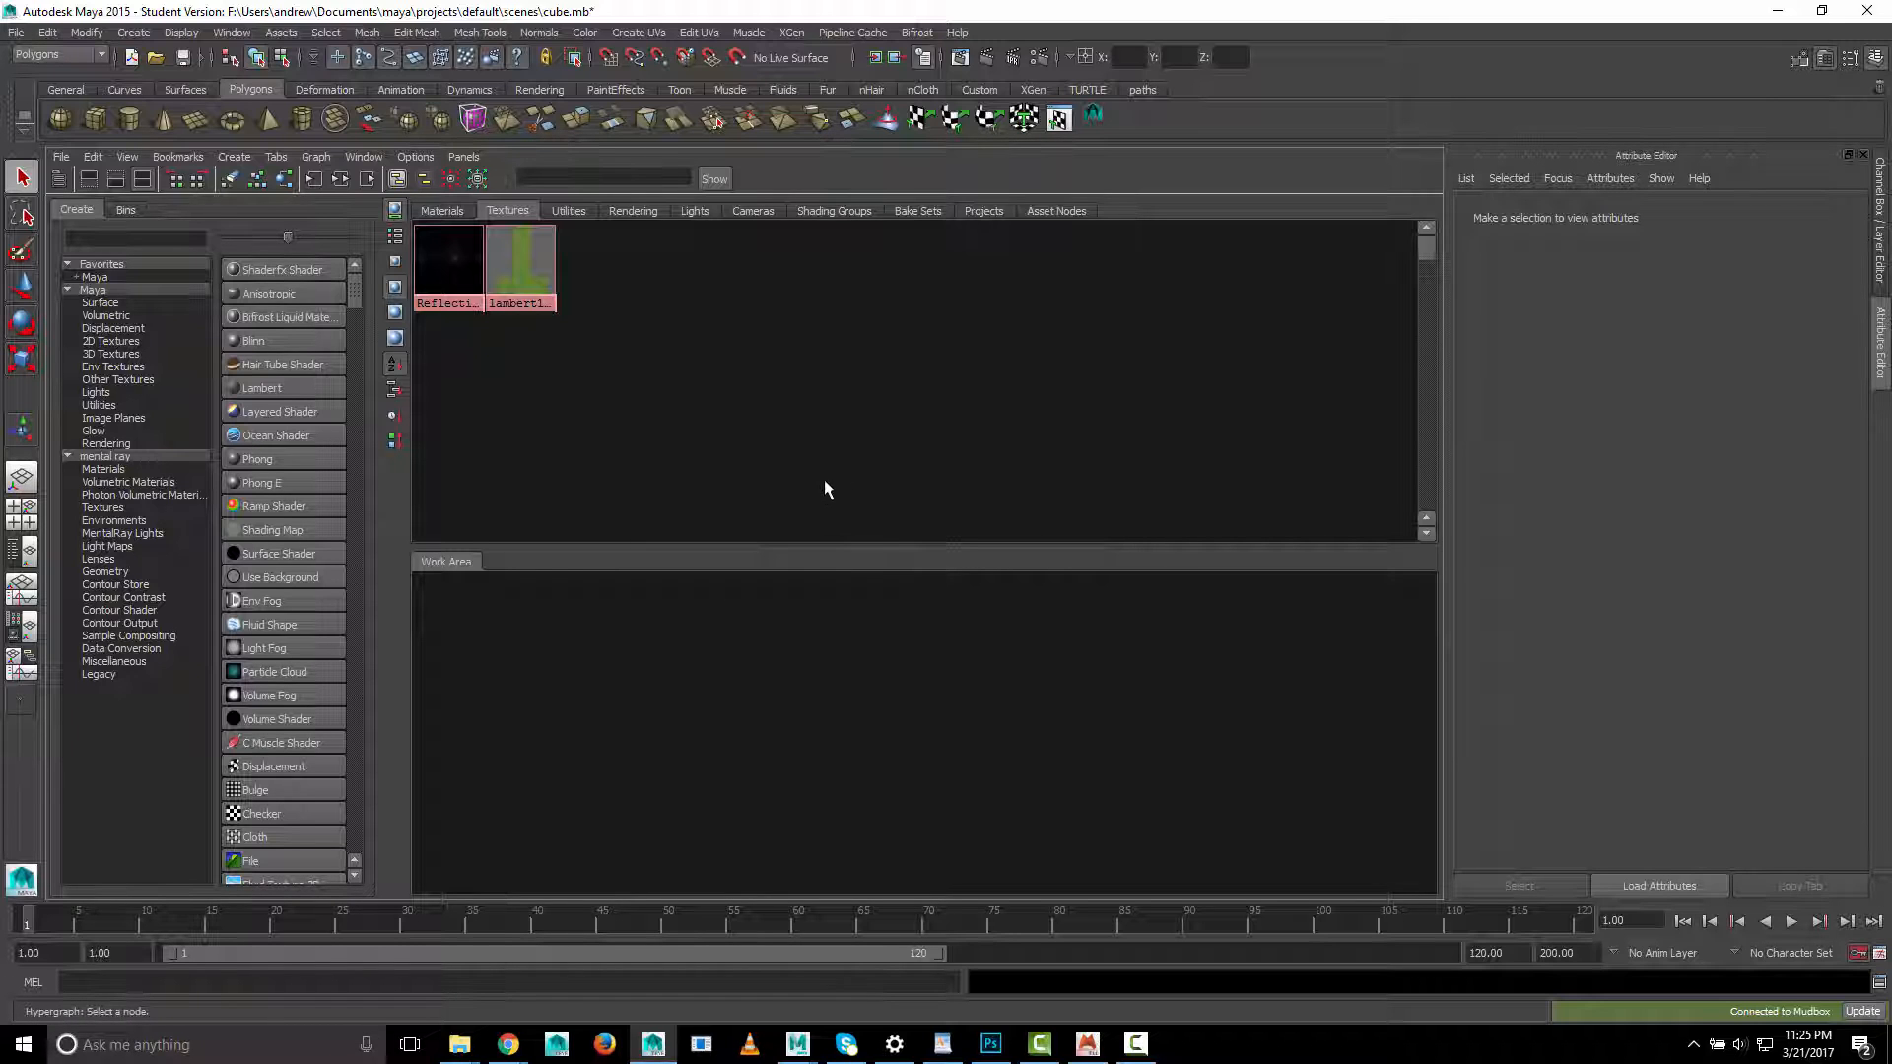
# Switch to Mudbox and export Paint Layer 1 as grass_texture.tif, a 16 bit Integer RGBA TIFF, into the default project's sourceimages folder
pyautogui.click(1087, 1044)
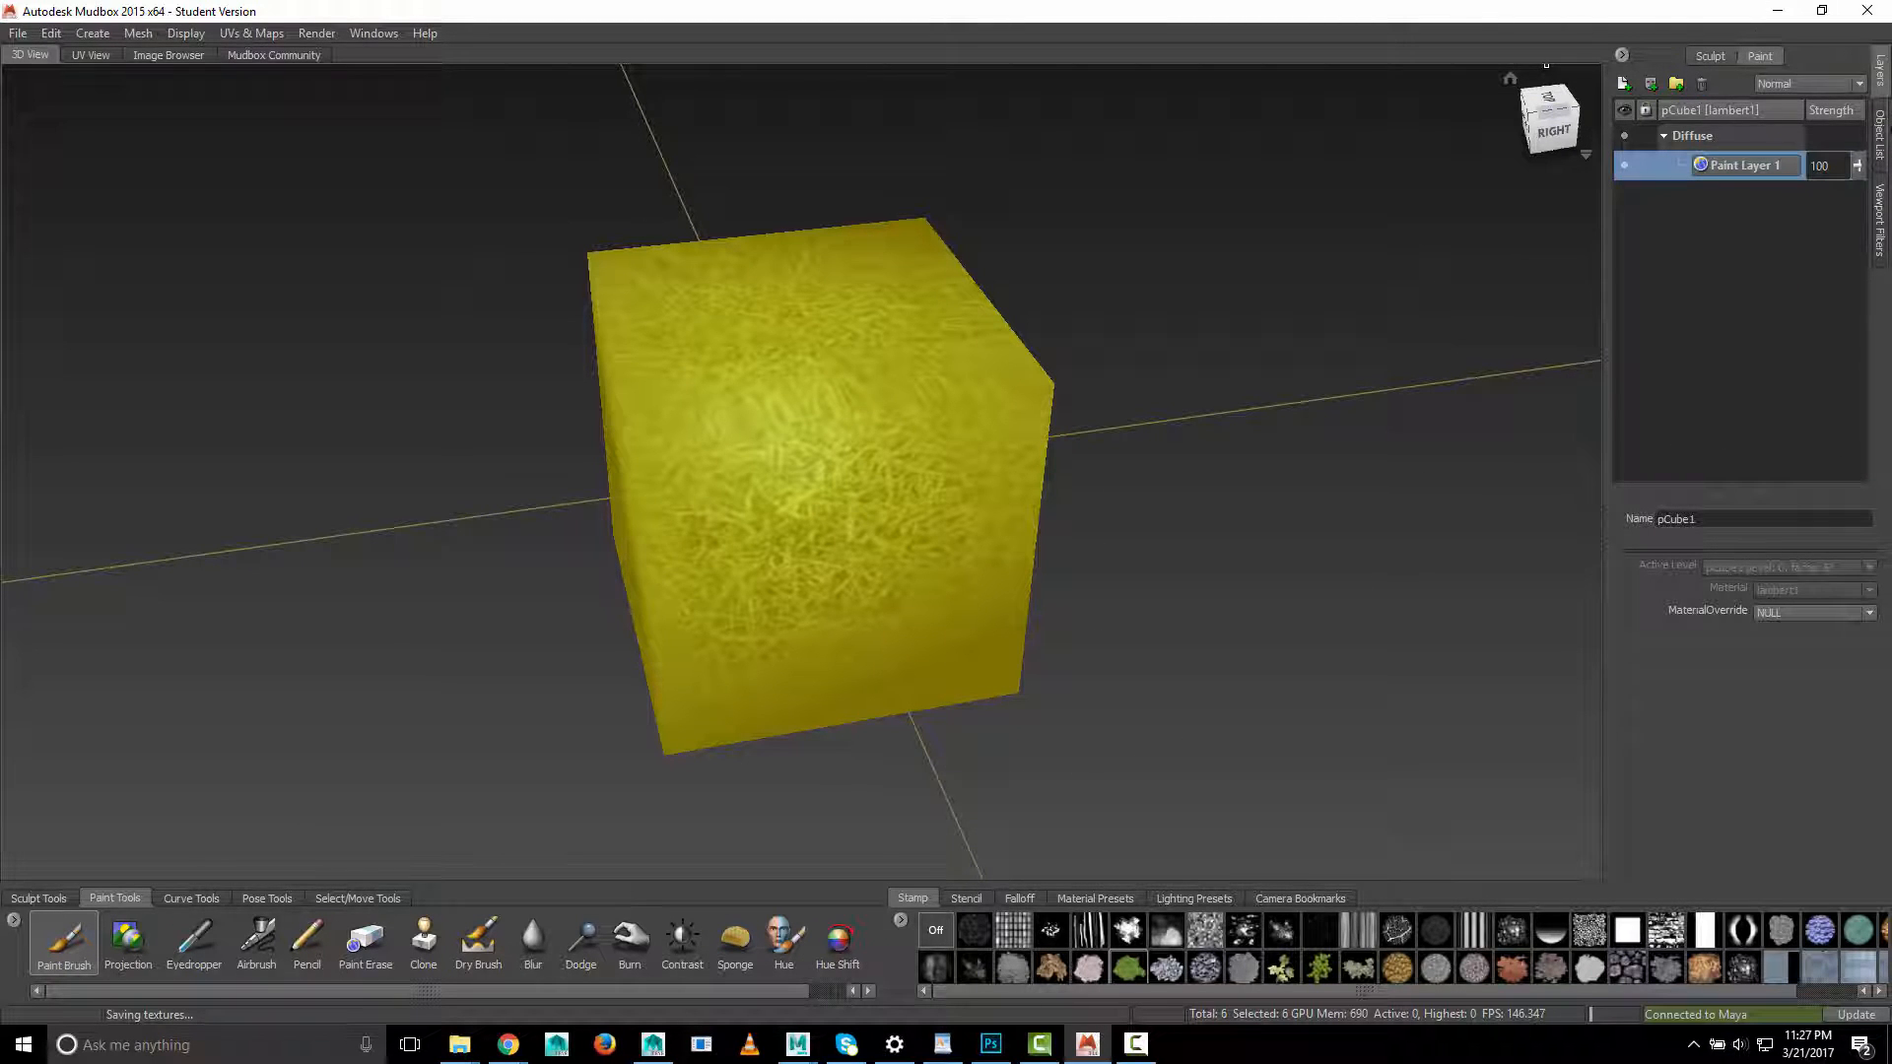
pyautogui.click(1879, 136)
pyautogui.click(1880, 77)
pyautogui.rightClick(1721, 167)
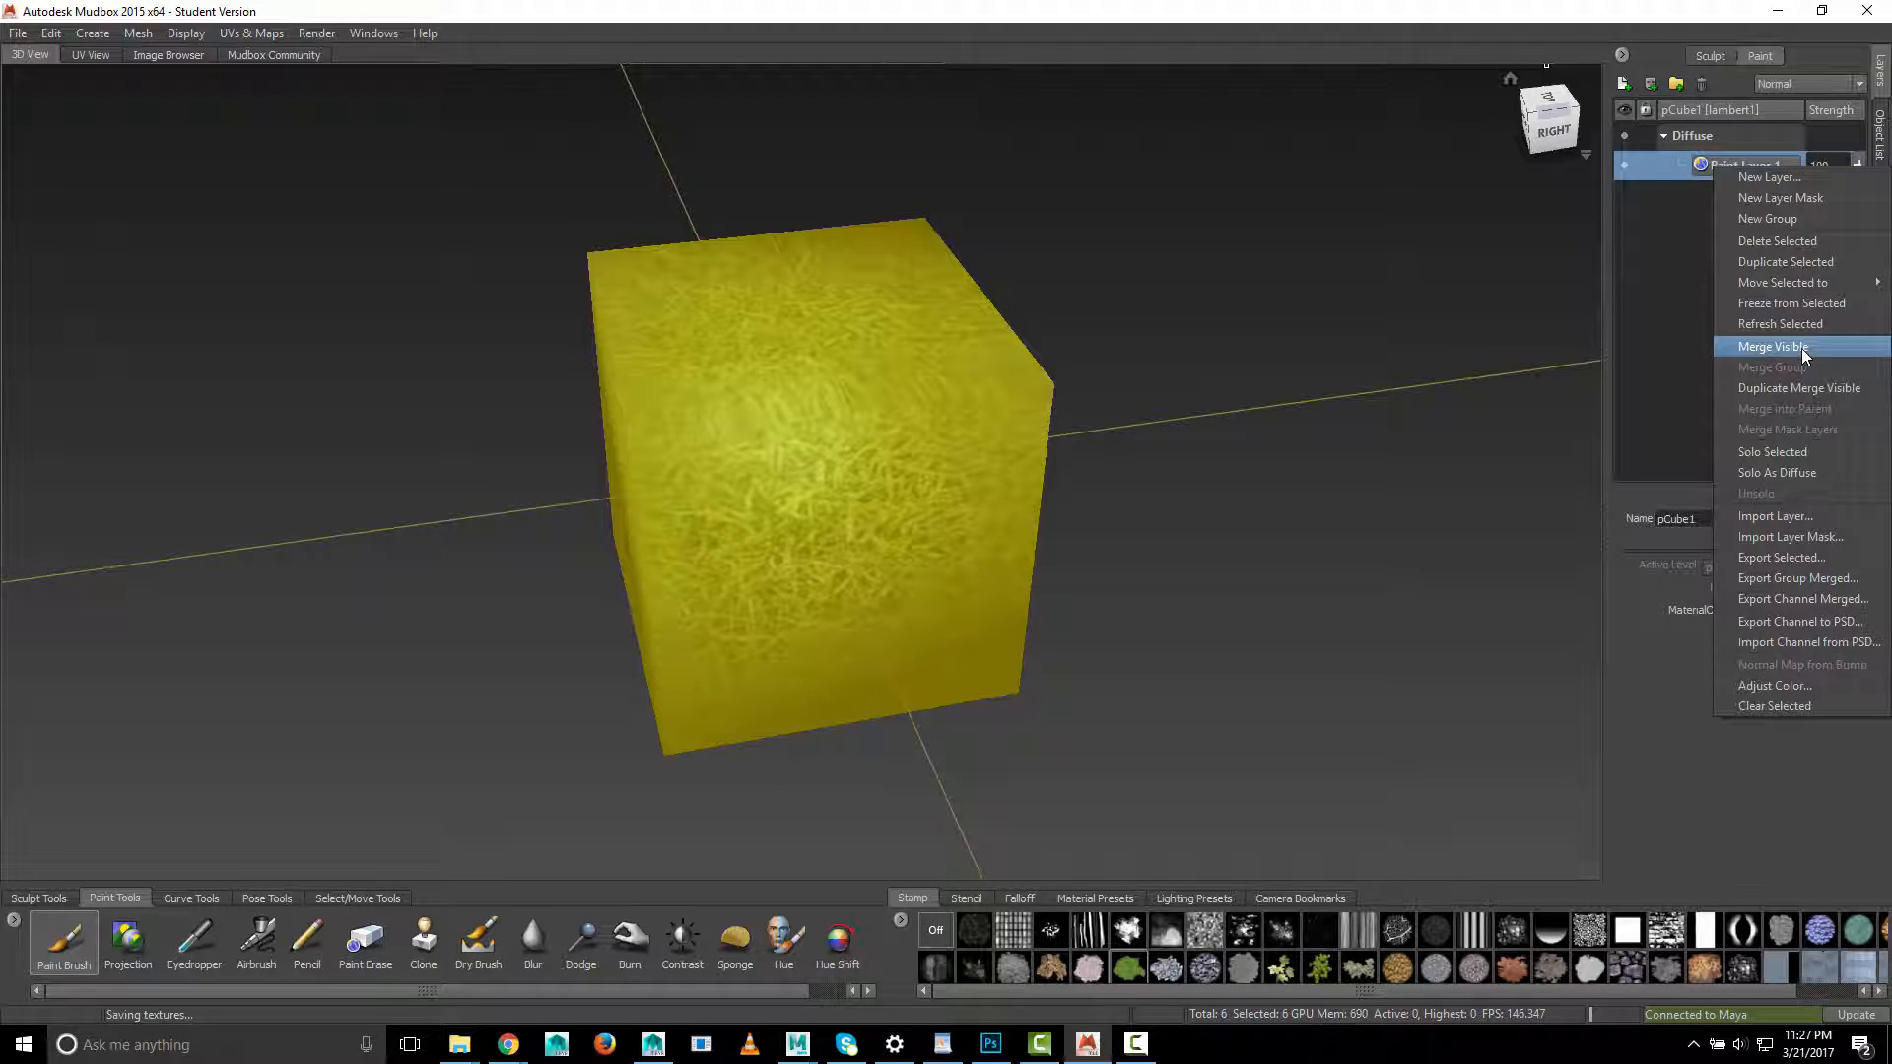
pyautogui.click(1622, 339)
pyautogui.rightClick(1750, 162)
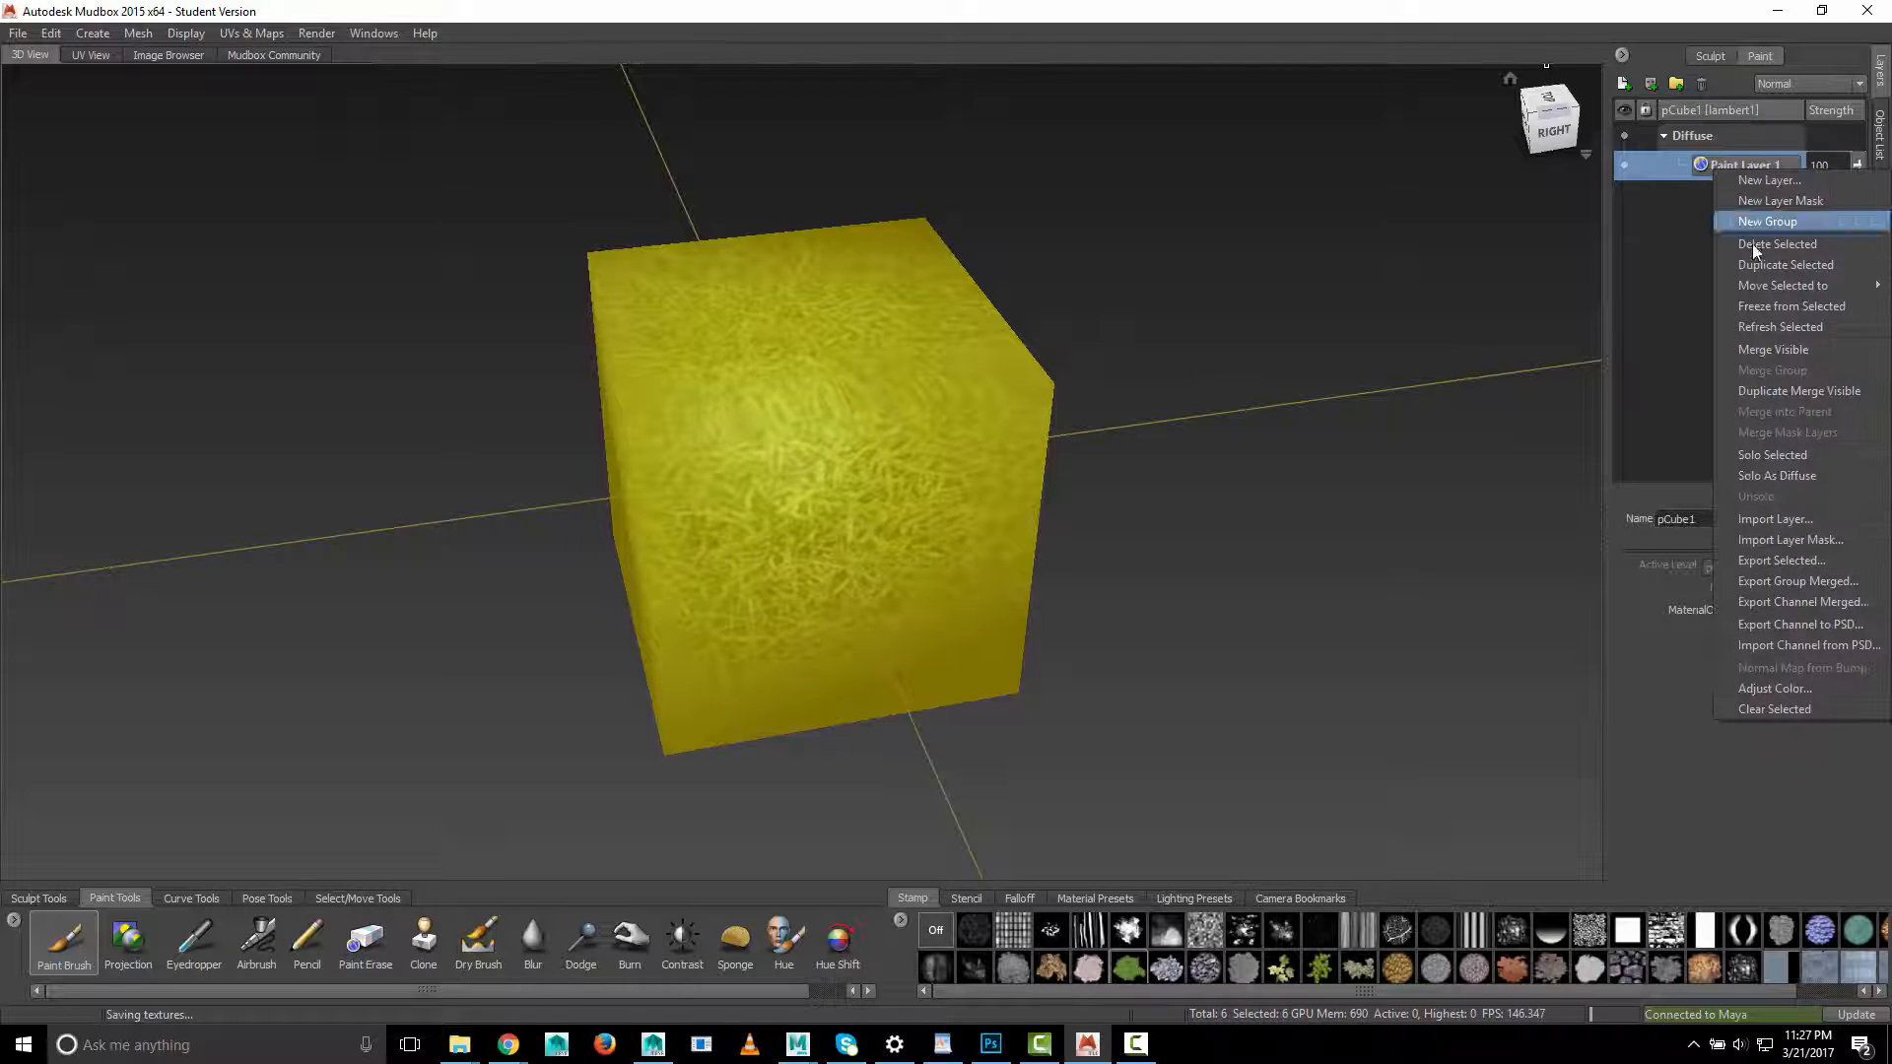
pyautogui.click(1785, 560)
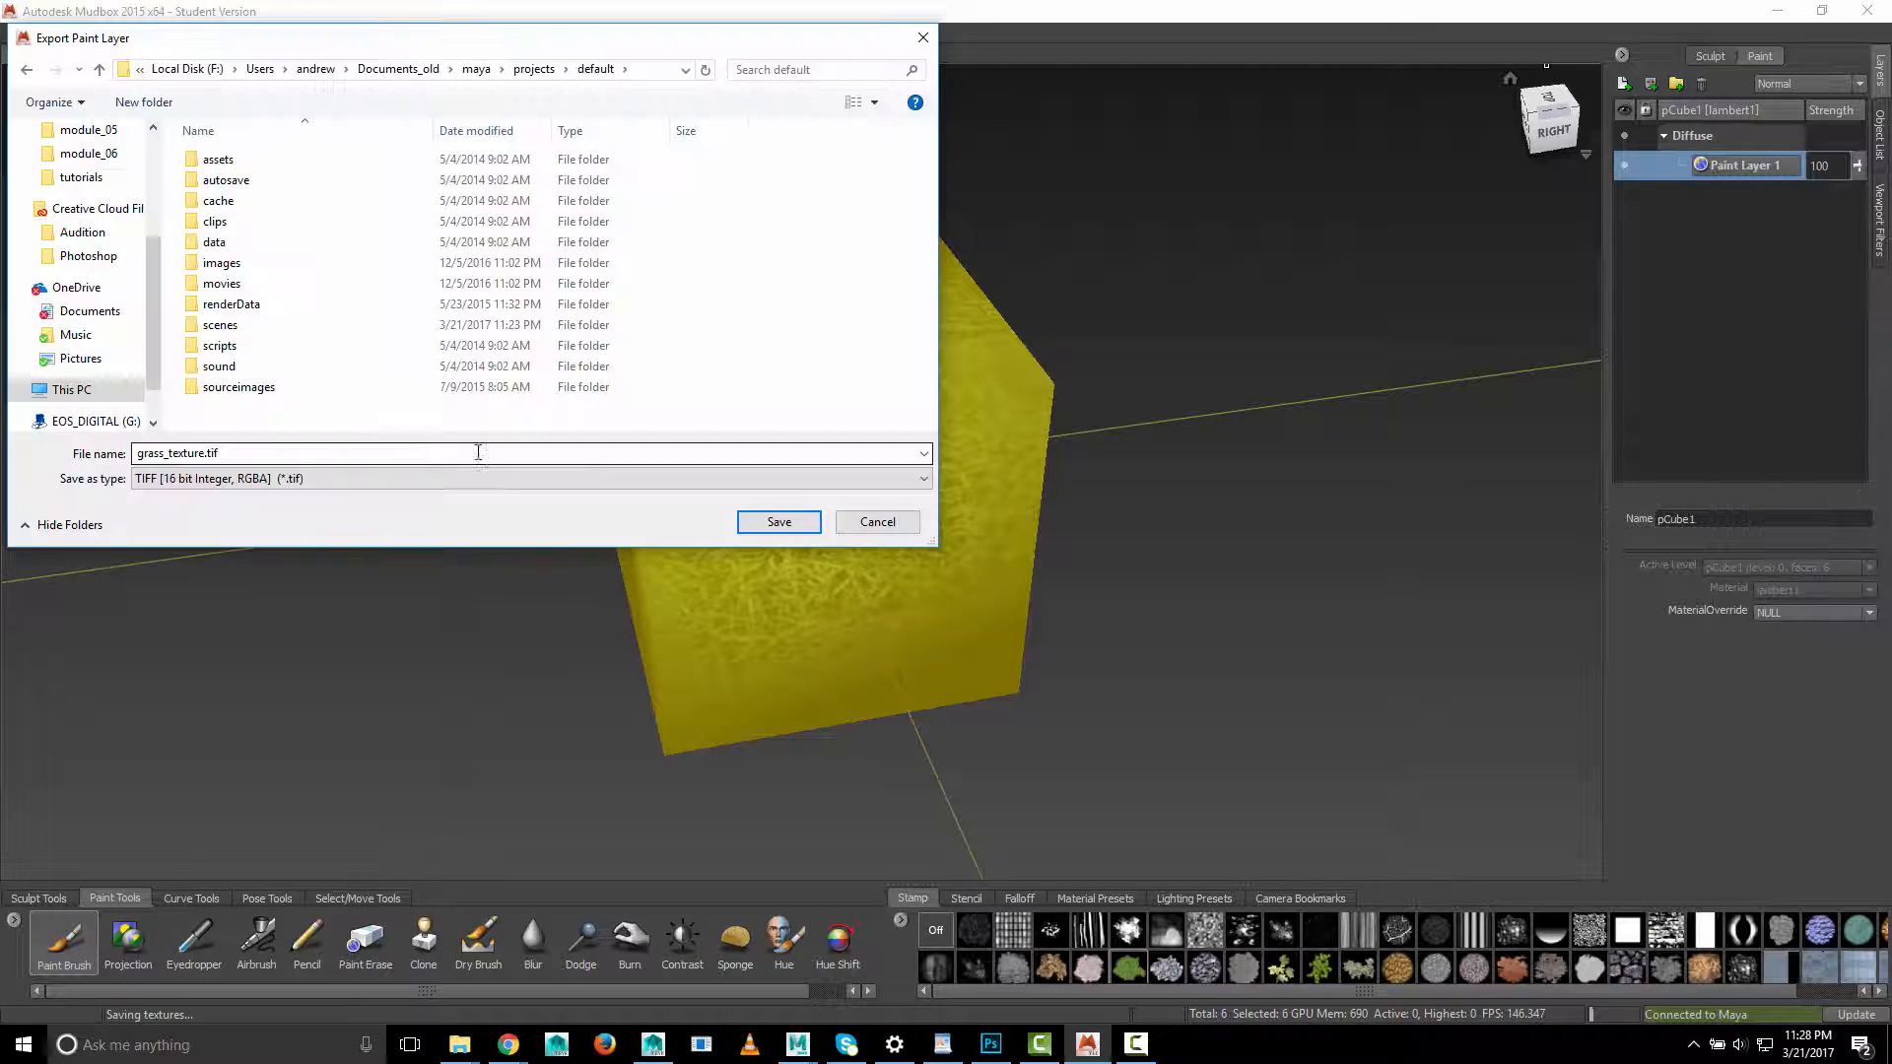
pyautogui.click(252, 390)
pyautogui.doubleClick(252, 390)
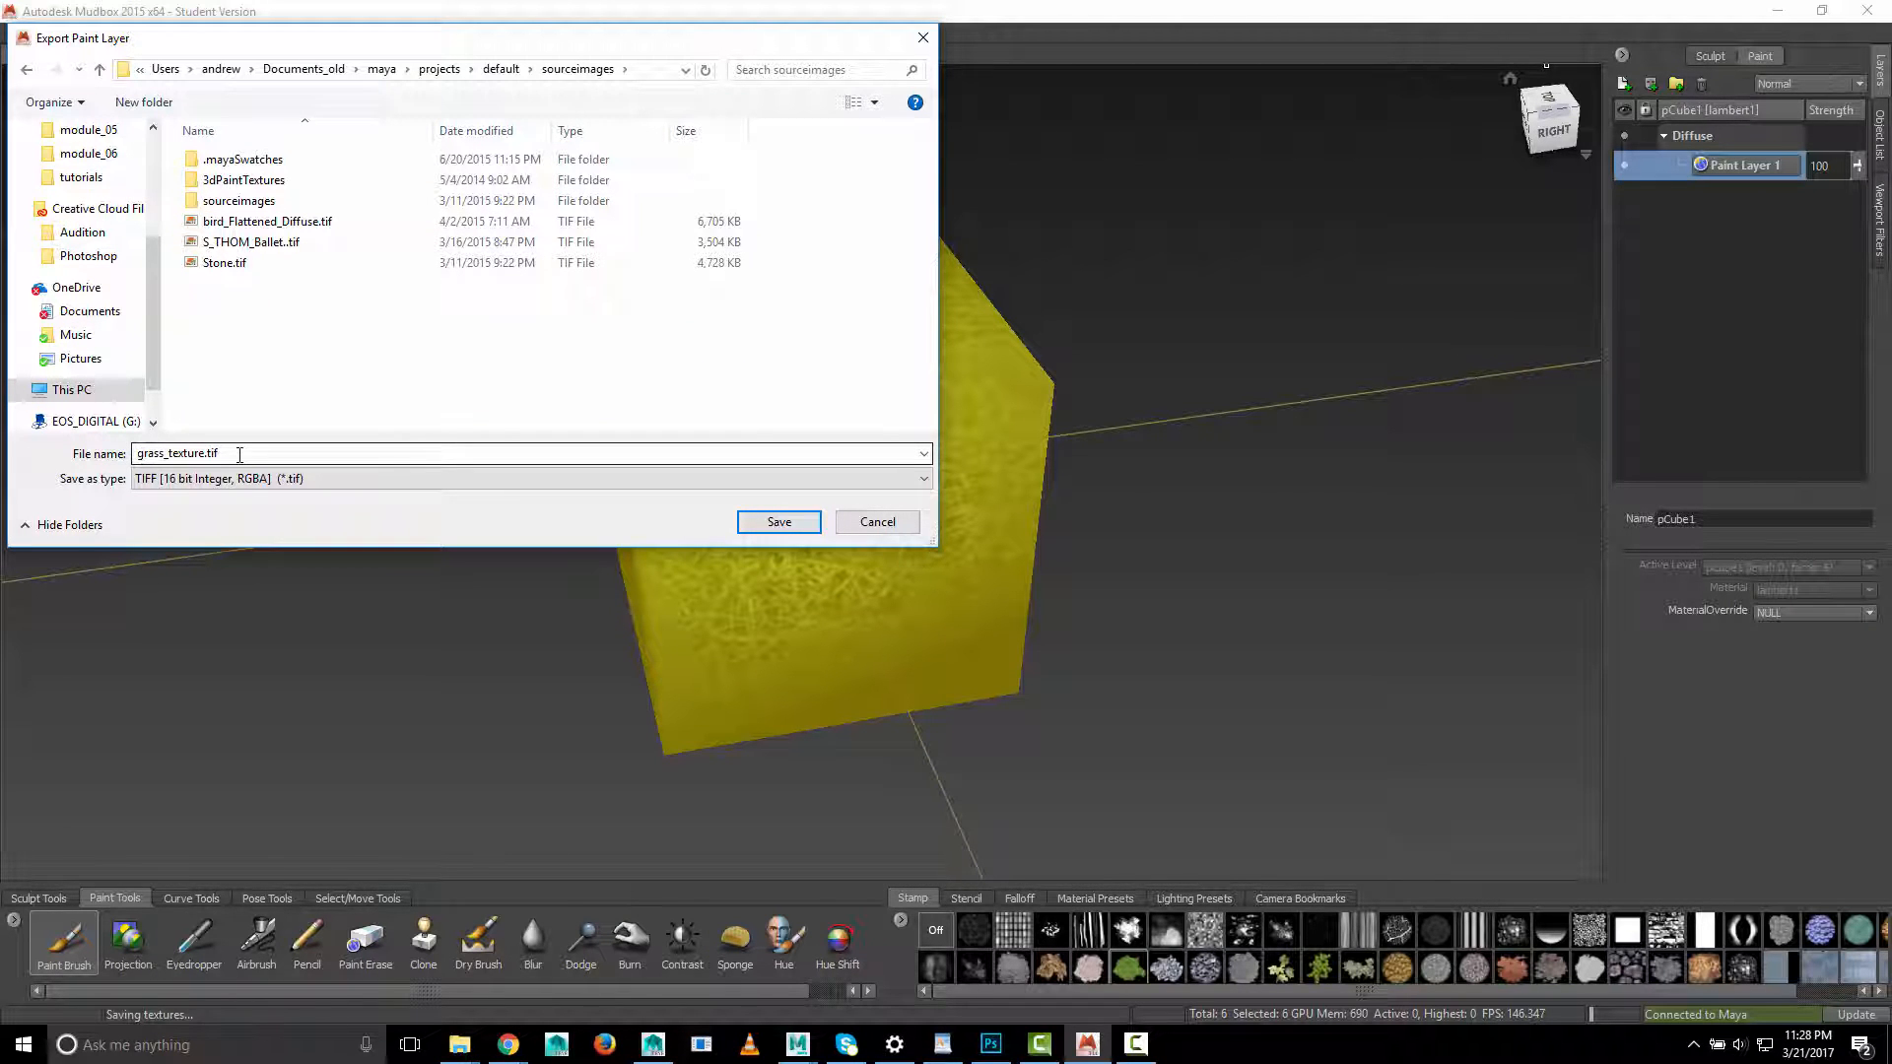
pyautogui.click(486, 480)
pyautogui.click(490, 489)
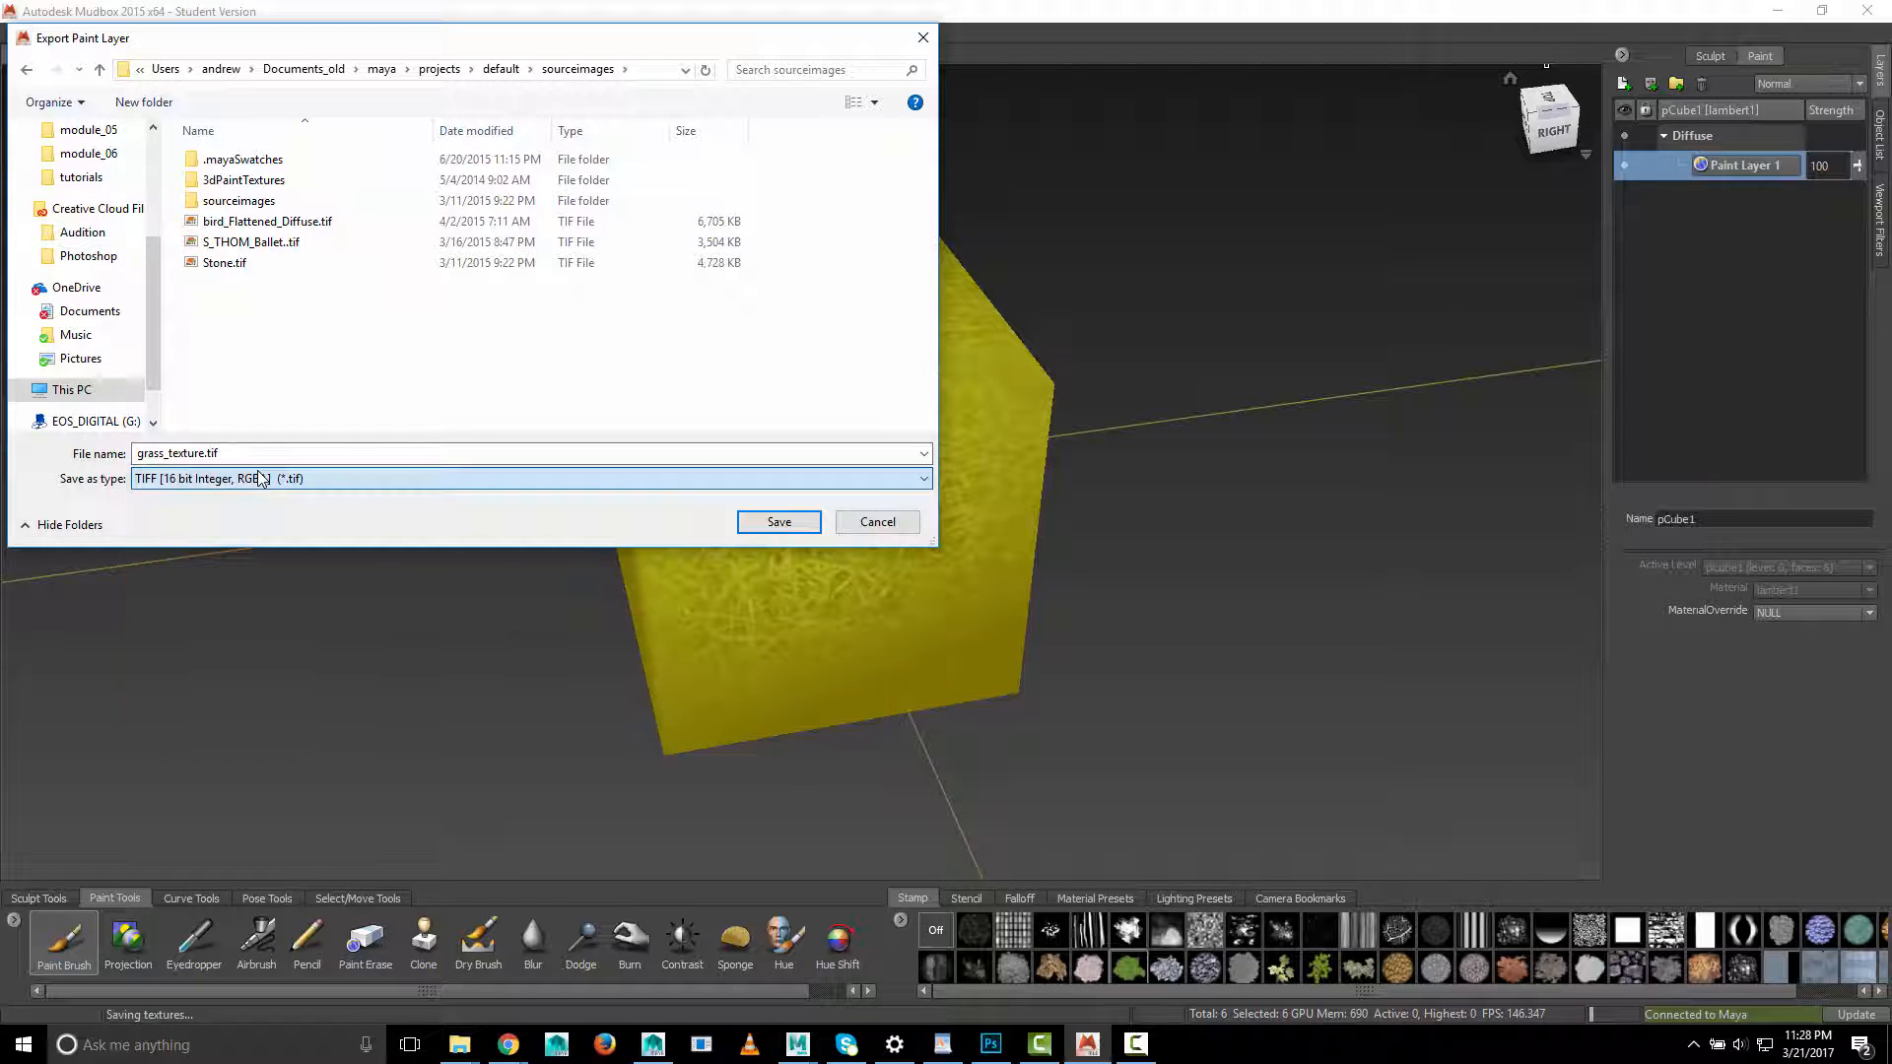
pyautogui.click(778, 522)
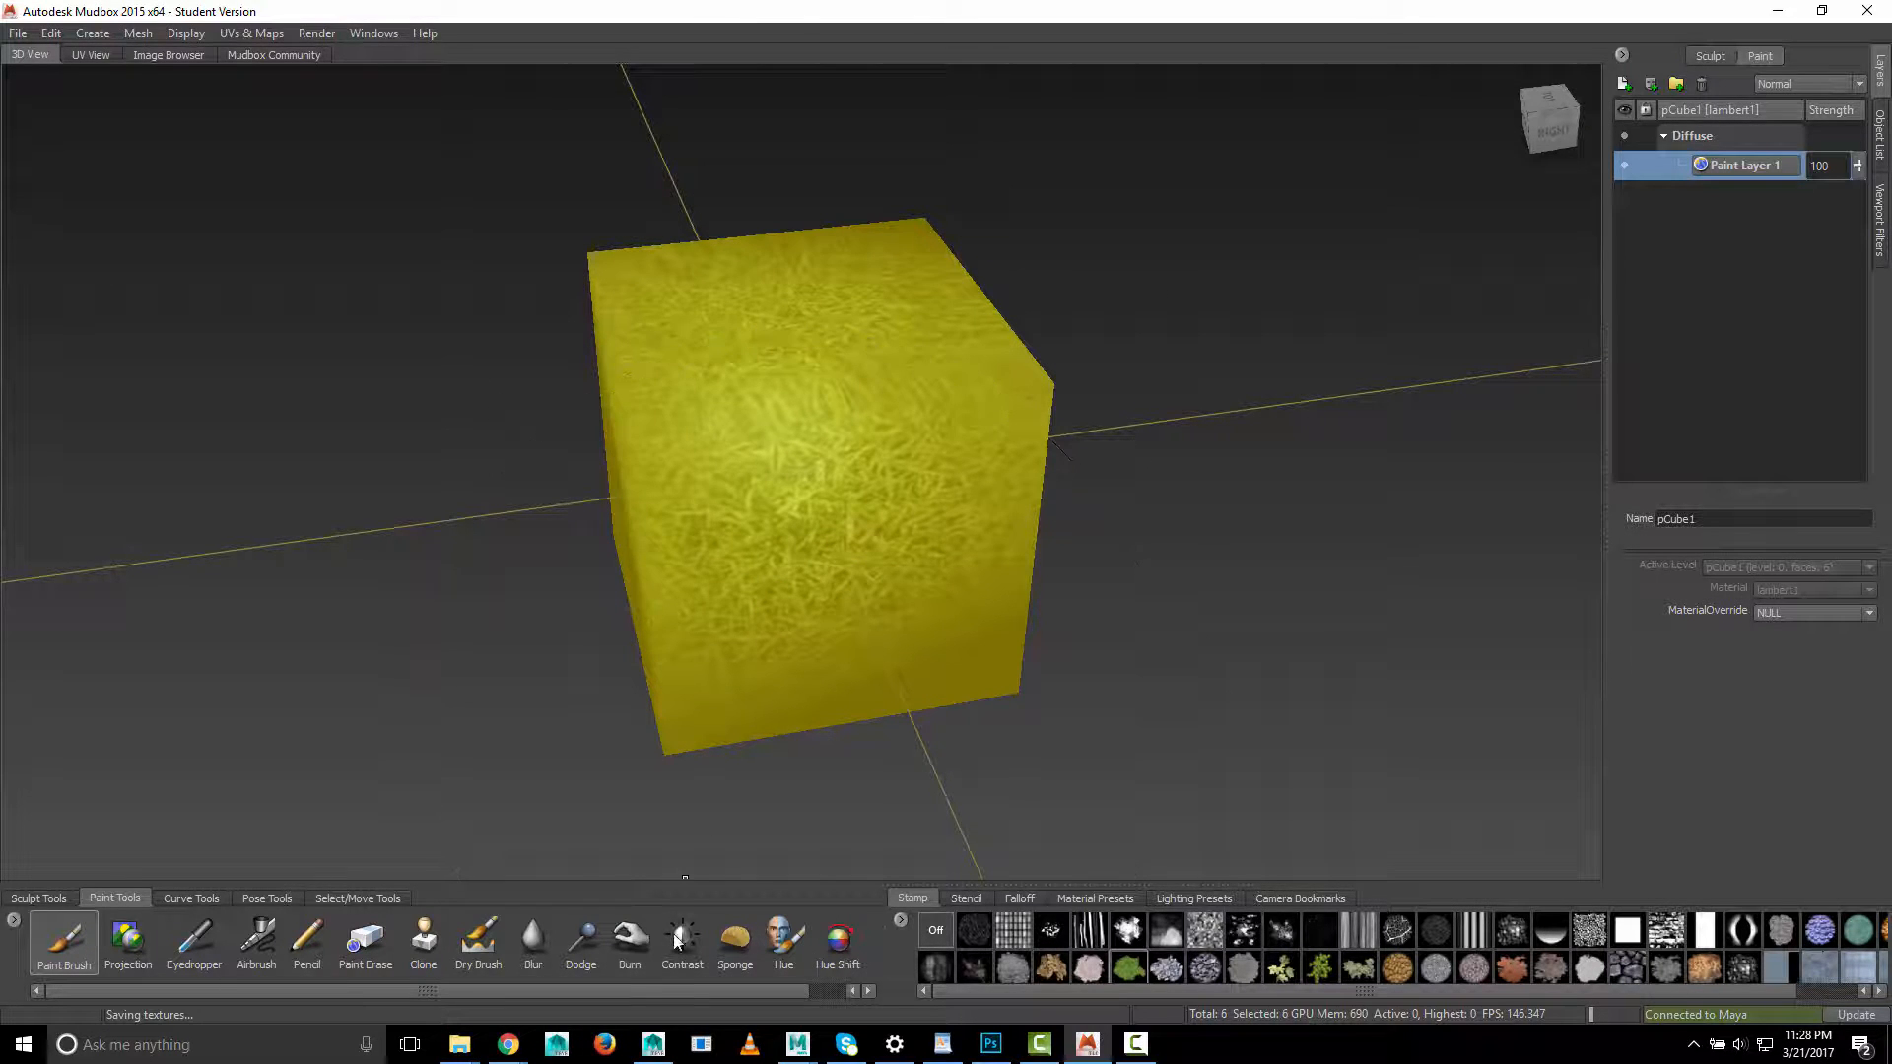
# Return to Maya and create a new Lambert material in the Hypershade
pyautogui.click(655, 1048)
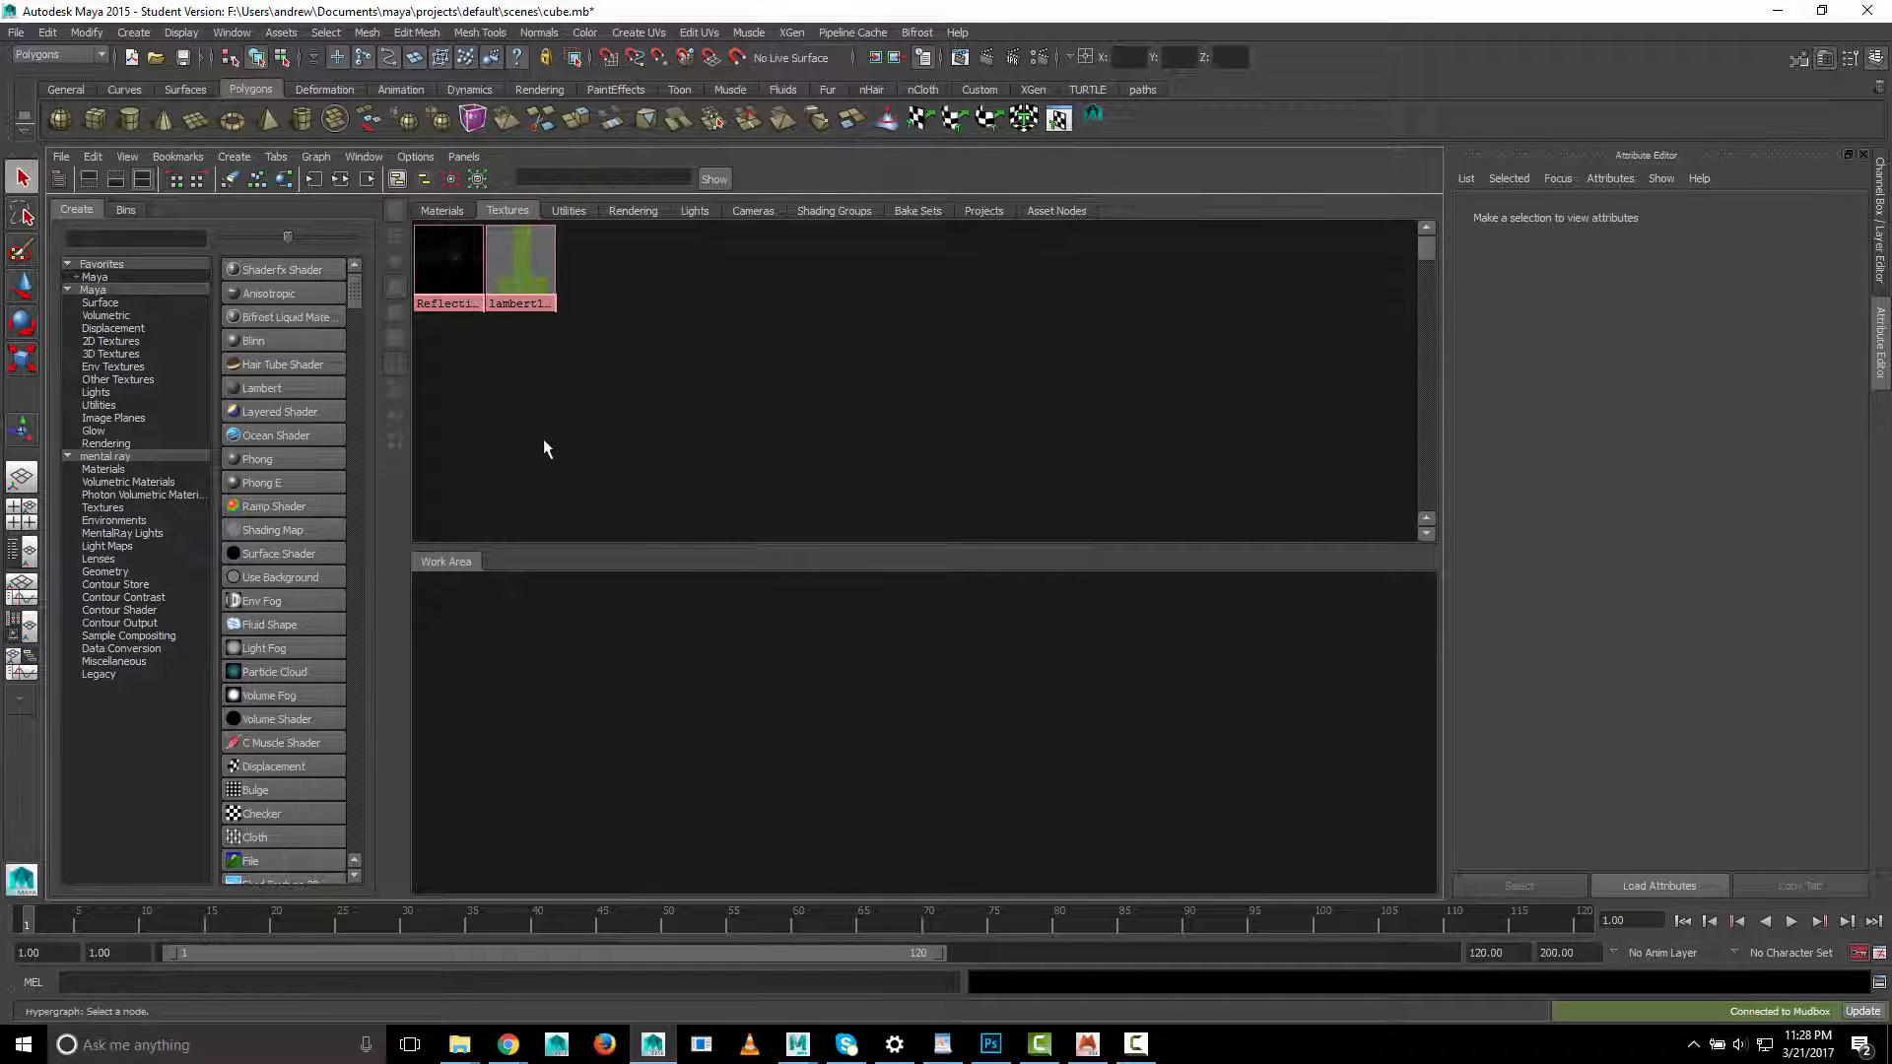
pyautogui.click(451, 211)
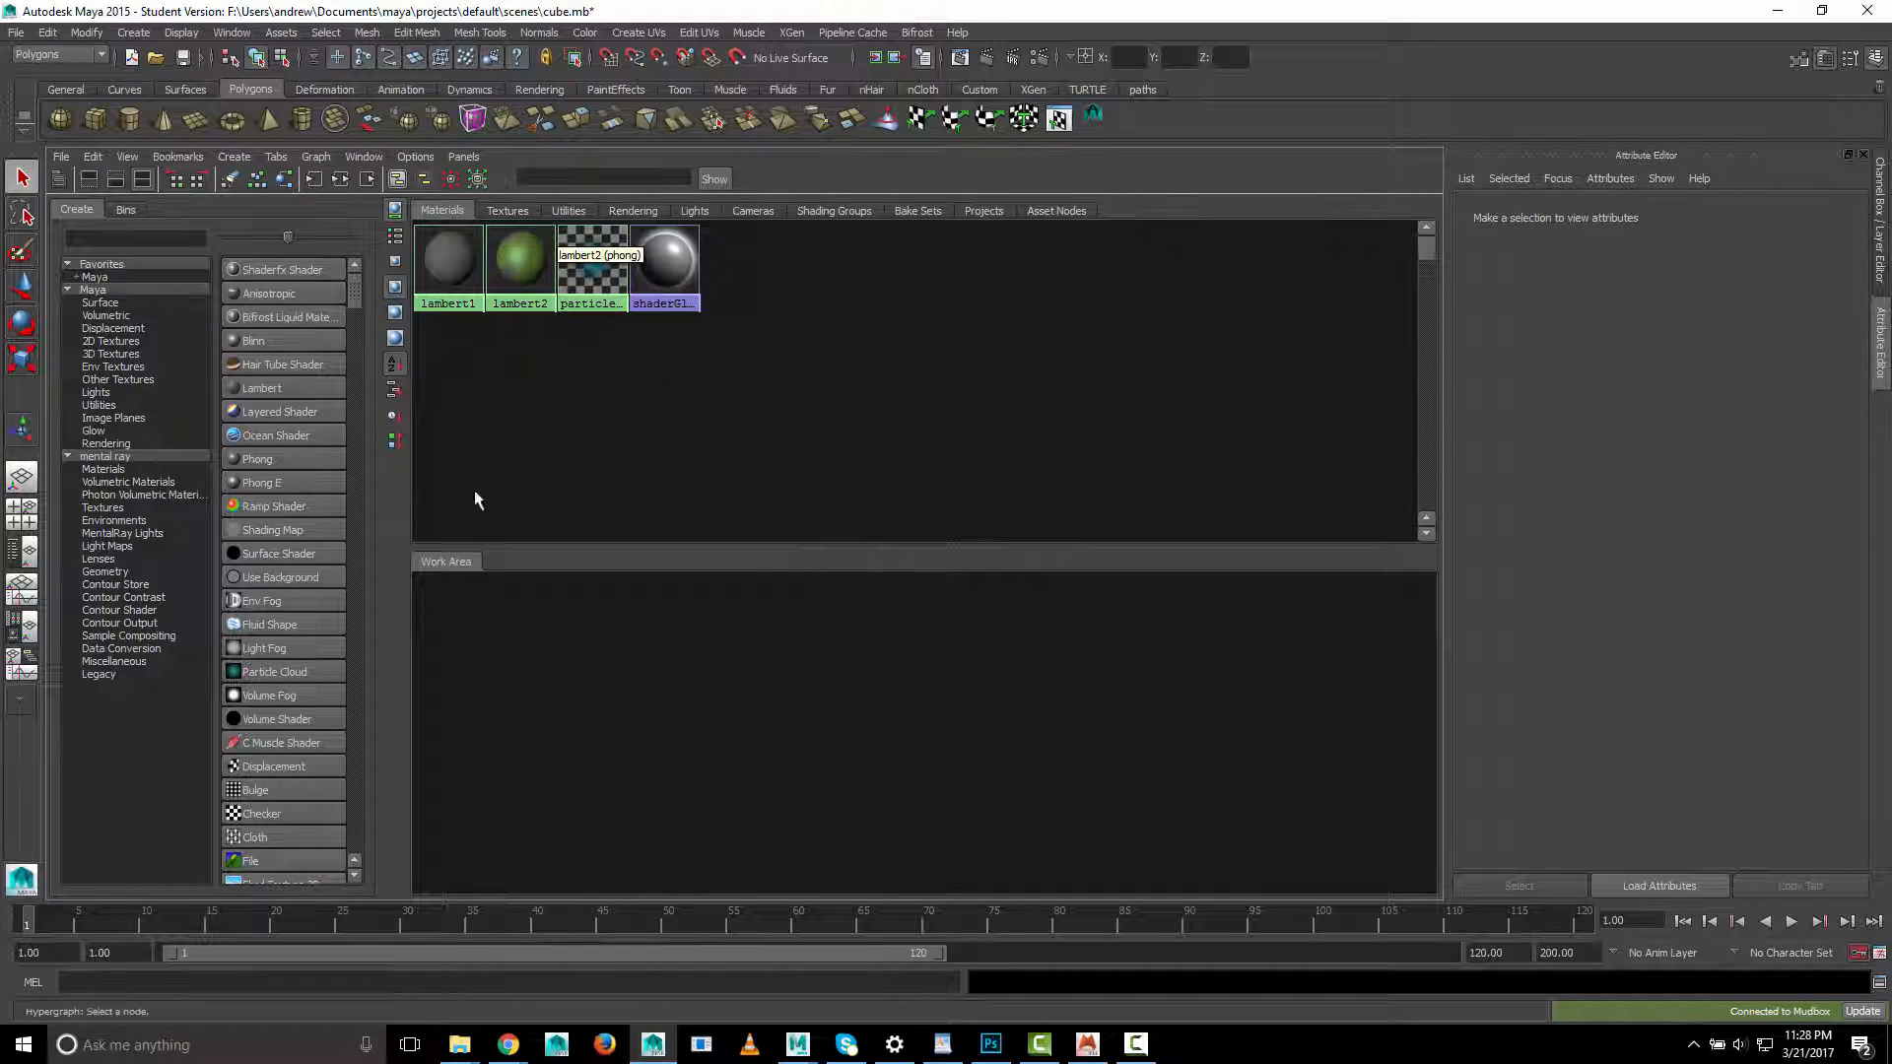
pyautogui.click(264, 388)
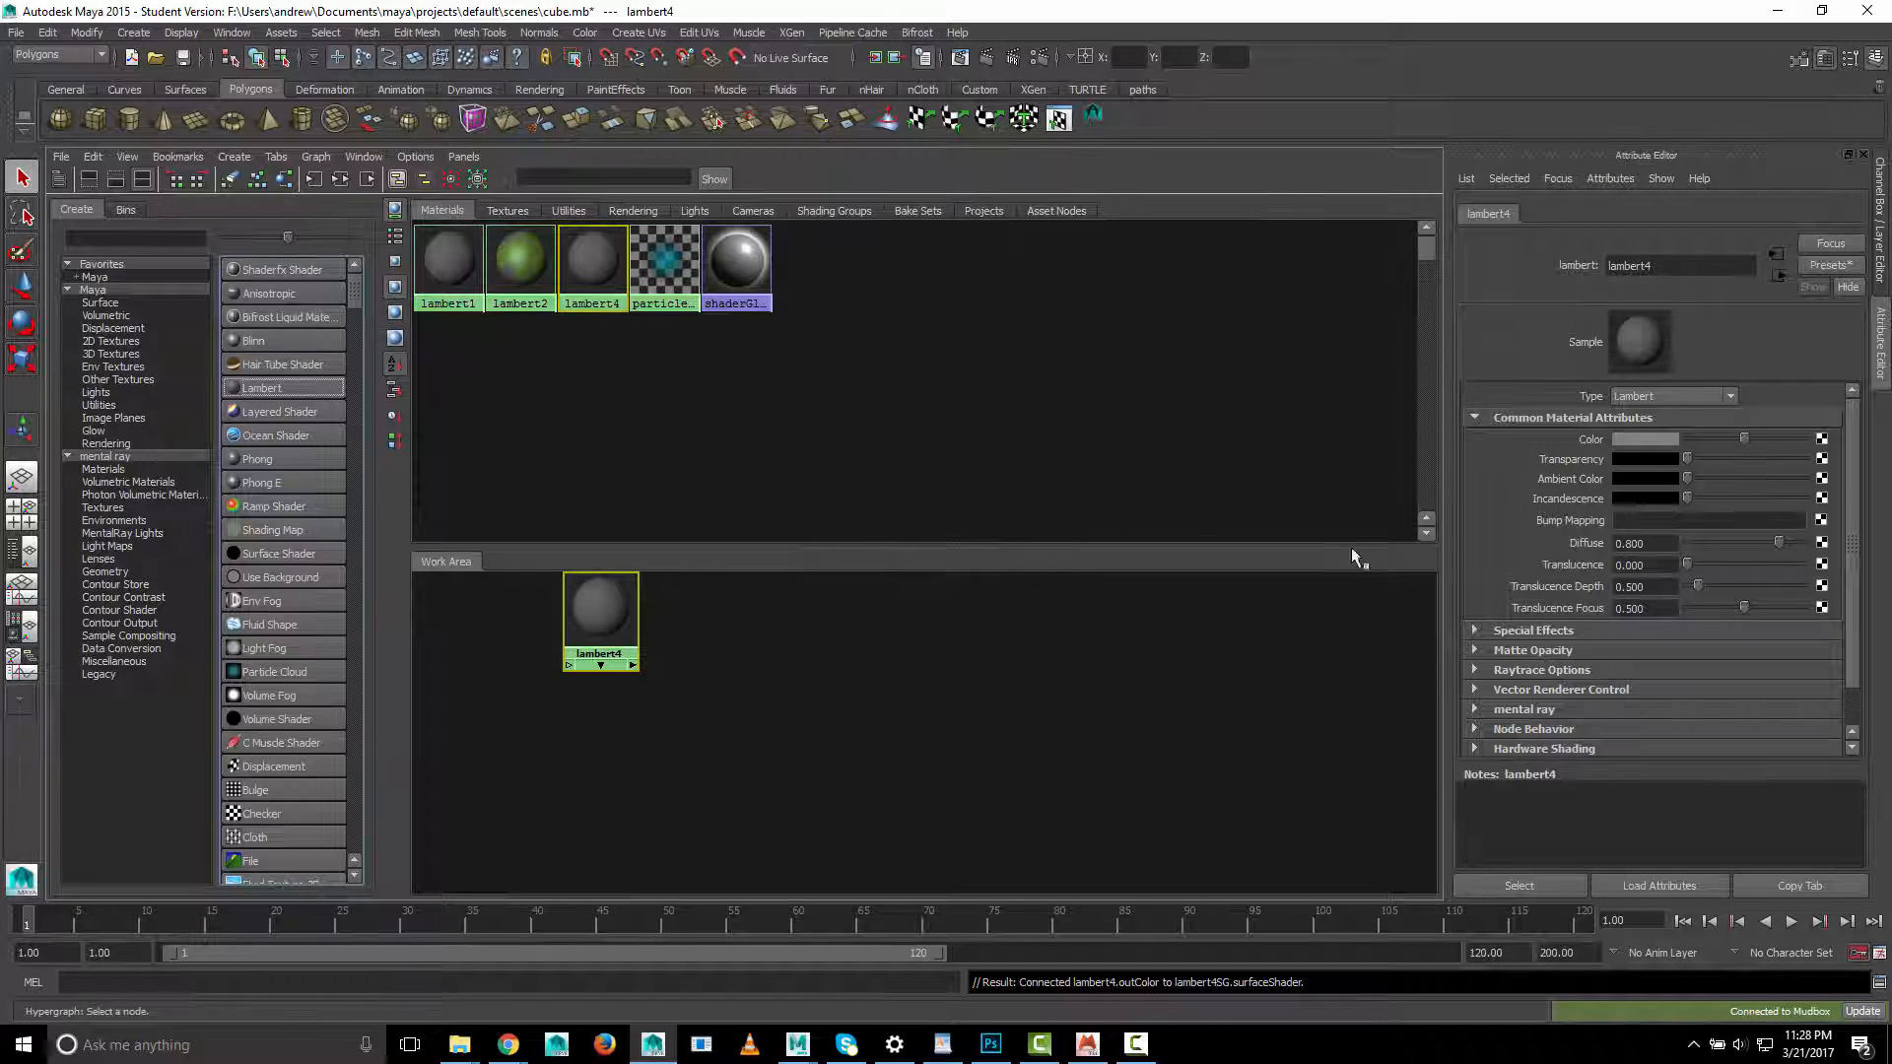
# Map a File texture to the new Lambert's Color and load grass_texture.tif from sourceimages as its image
pyautogui.click(1822, 439)
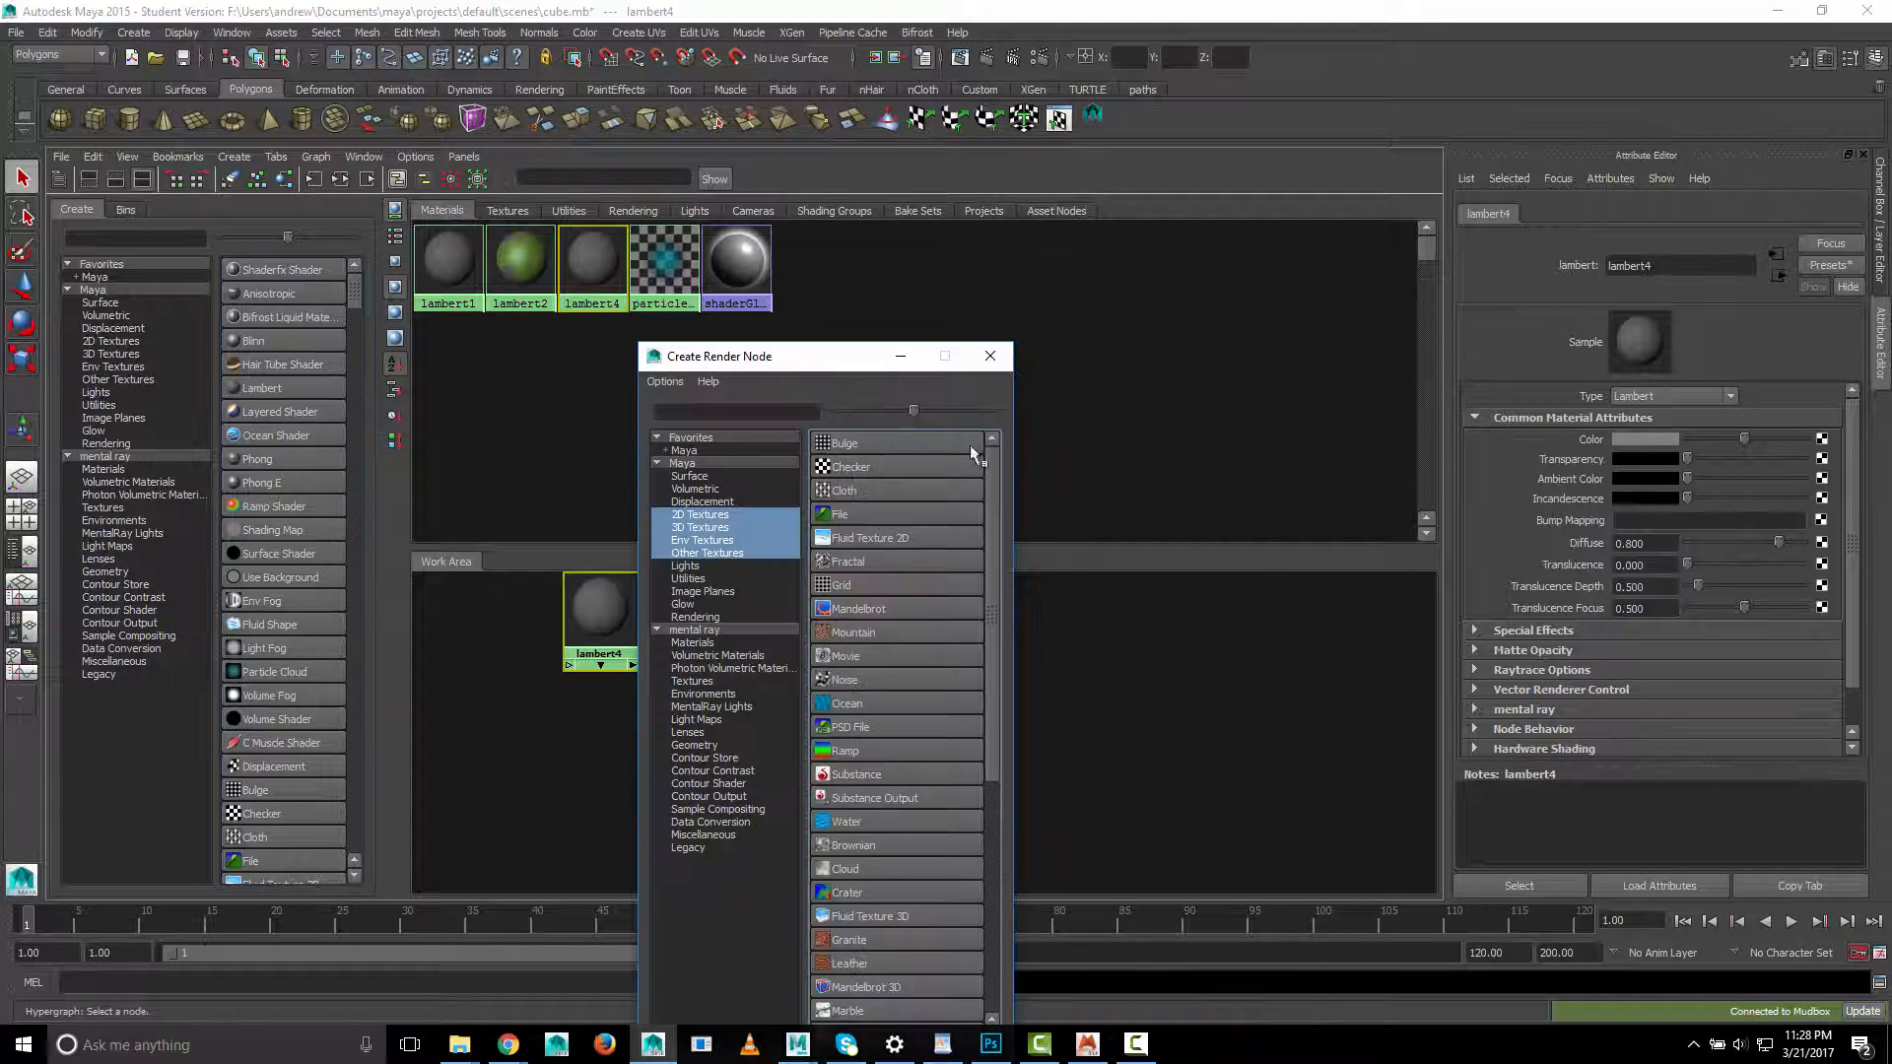
pyautogui.click(882, 520)
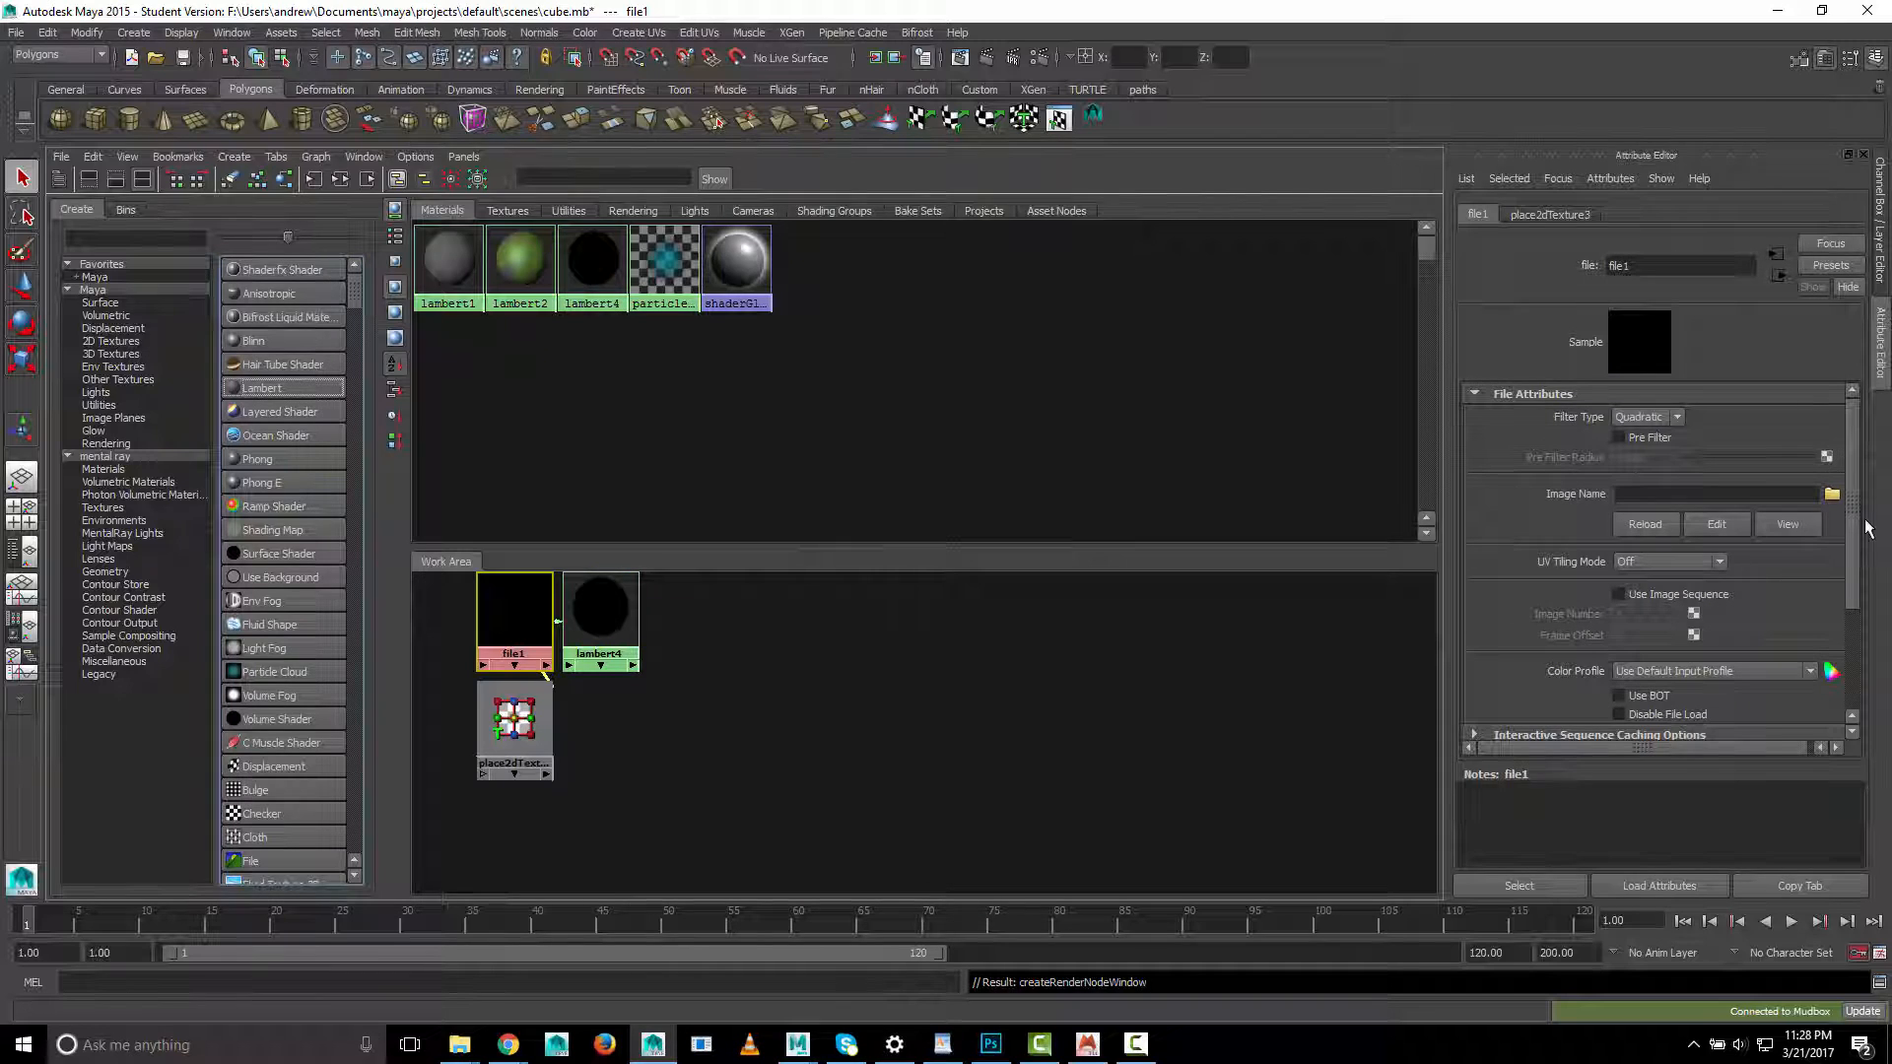
pyautogui.click(1830, 493)
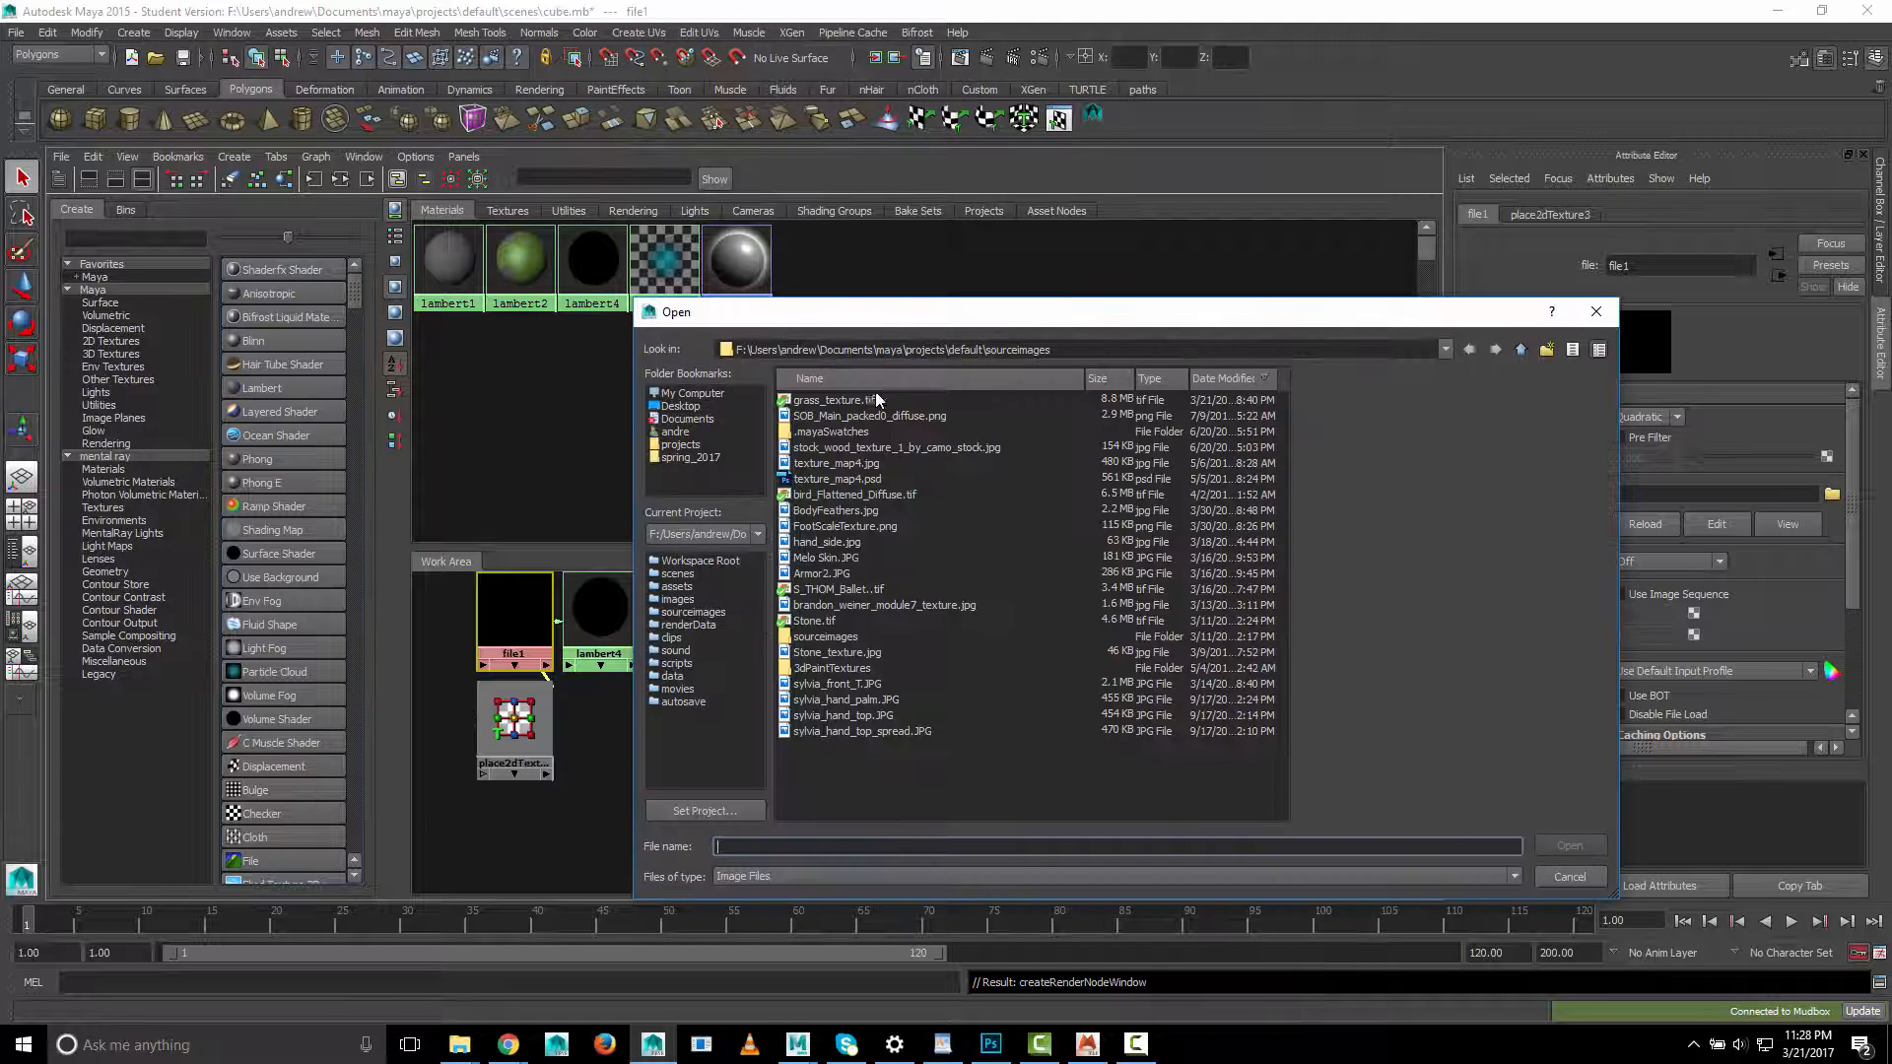
pyautogui.click(875, 400)
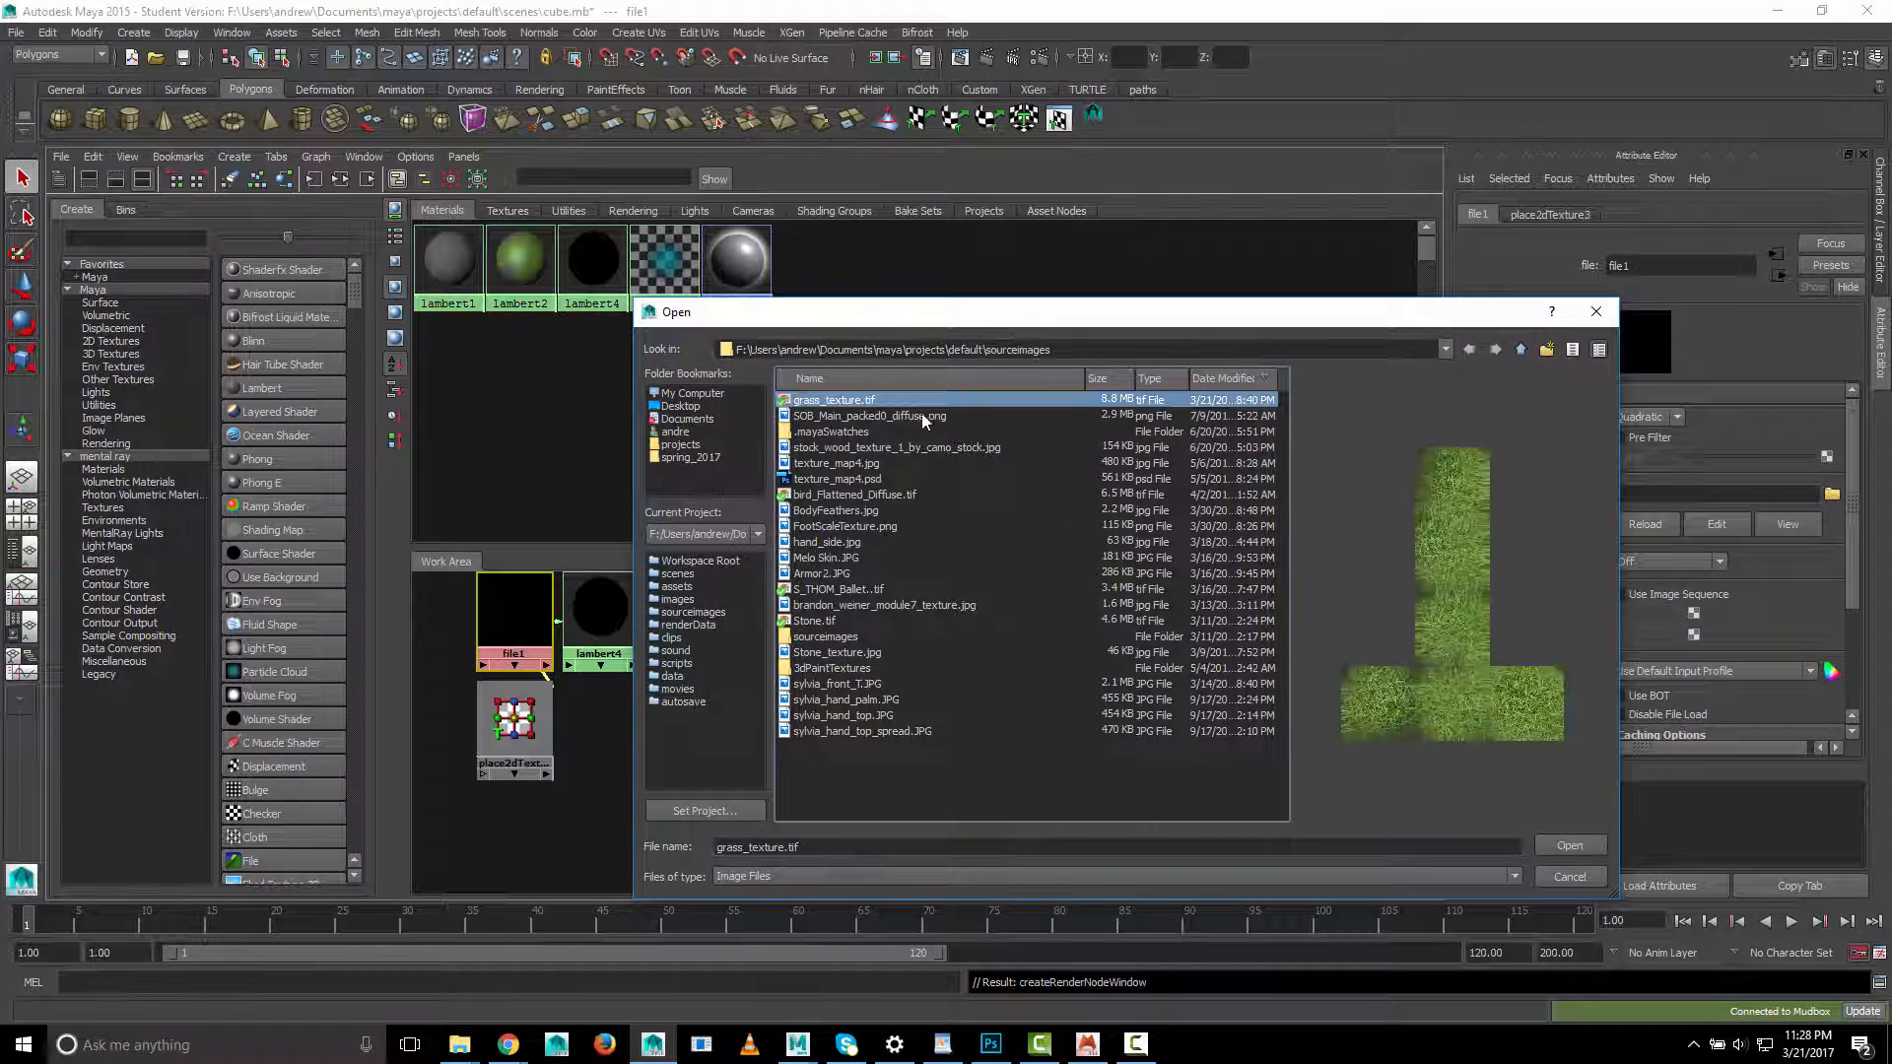
pyautogui.click(1572, 844)
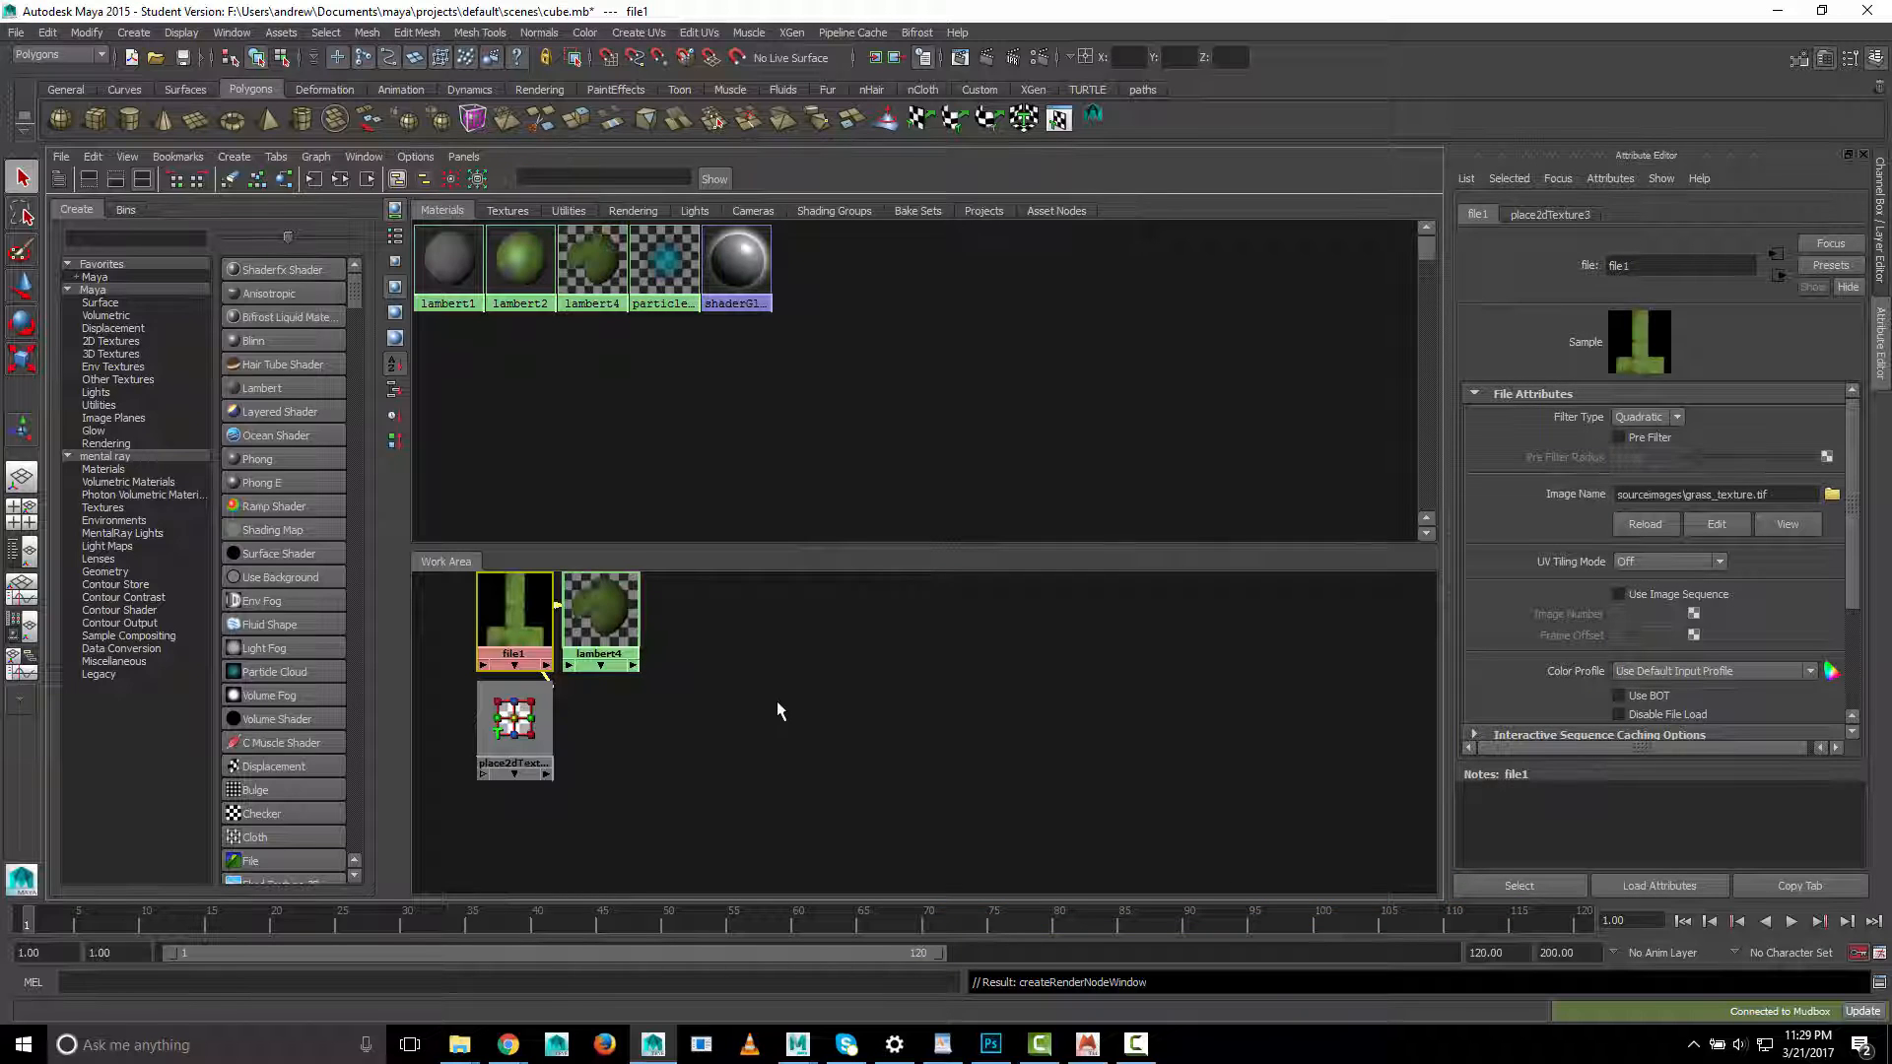
# Show the perspective view beside the Hypershade and reassign the cube's material, first to lambert1 and then to the grass-textured lambert4
pyautogui.press('space')
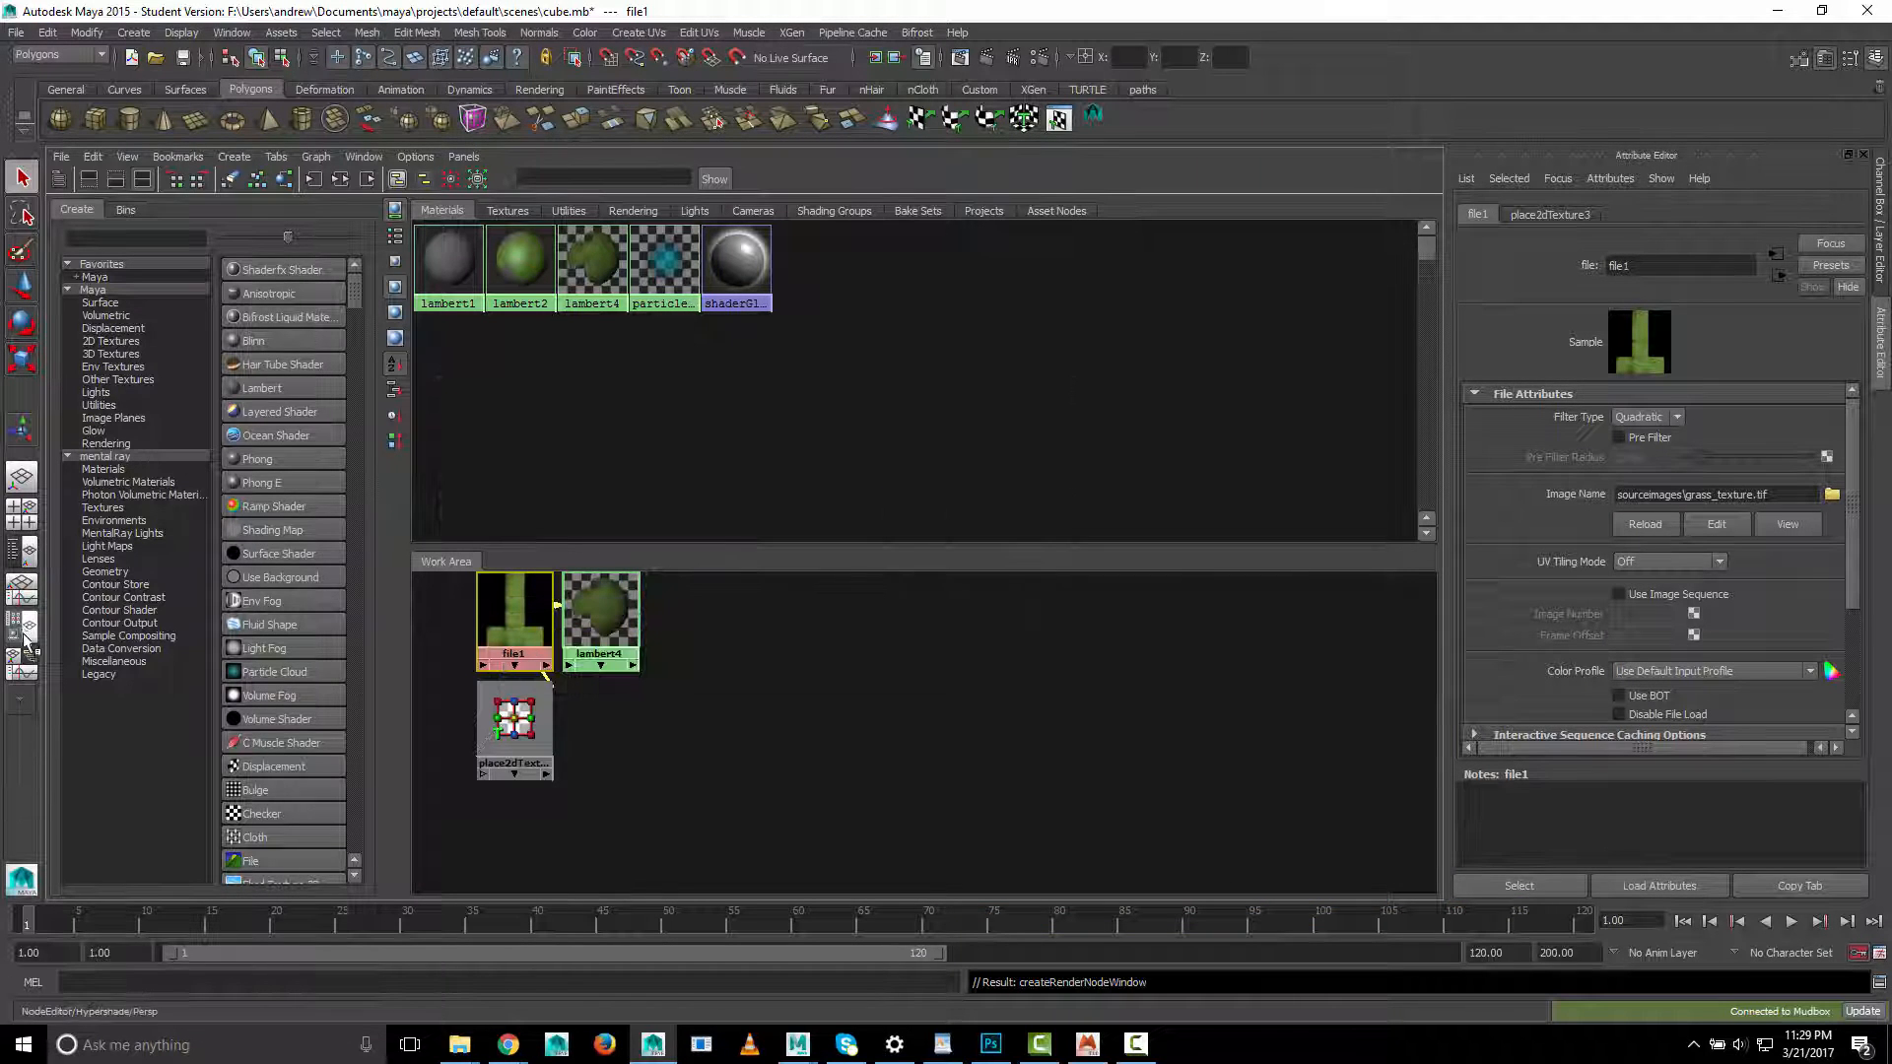
pyautogui.click(26, 699)
pyautogui.click(89, 724)
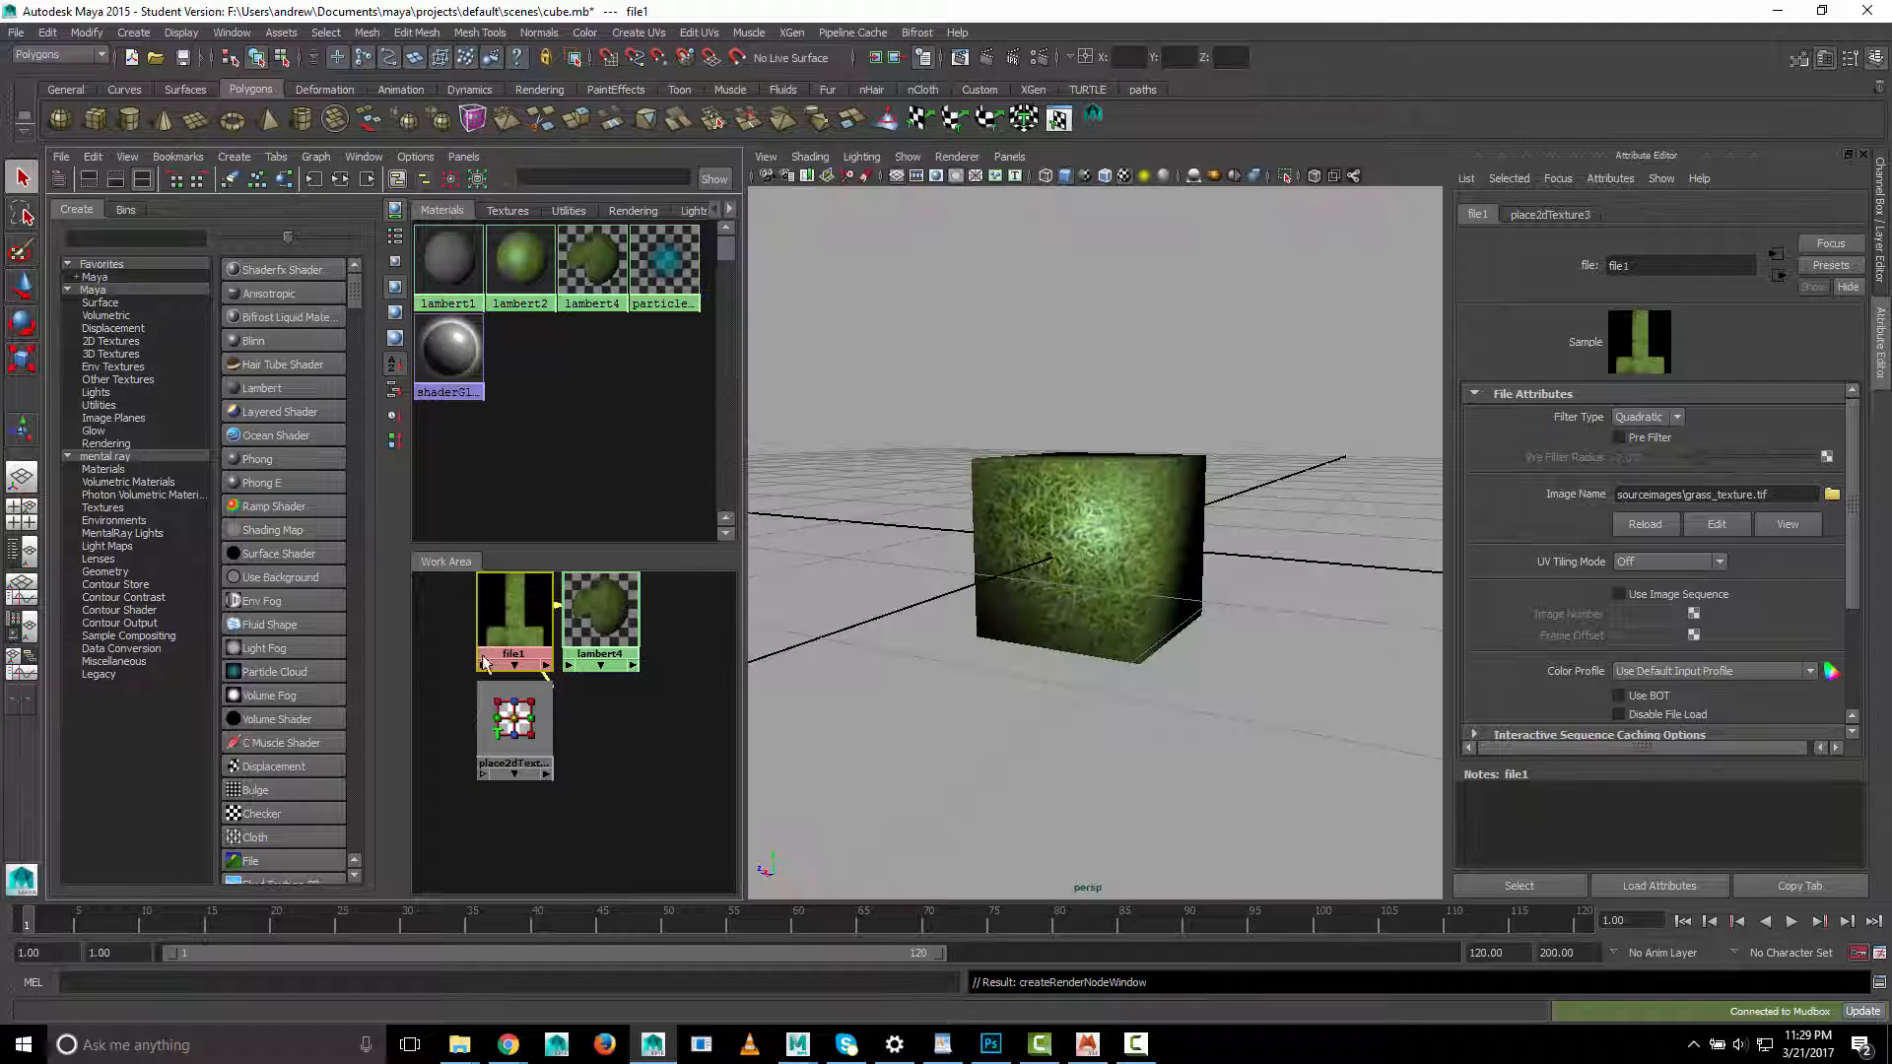
pyautogui.keyDown('alt'); pyautogui.moveTo(897, 647); pyautogui.dragTo(990, 591); pyautogui.keyUp('alt')
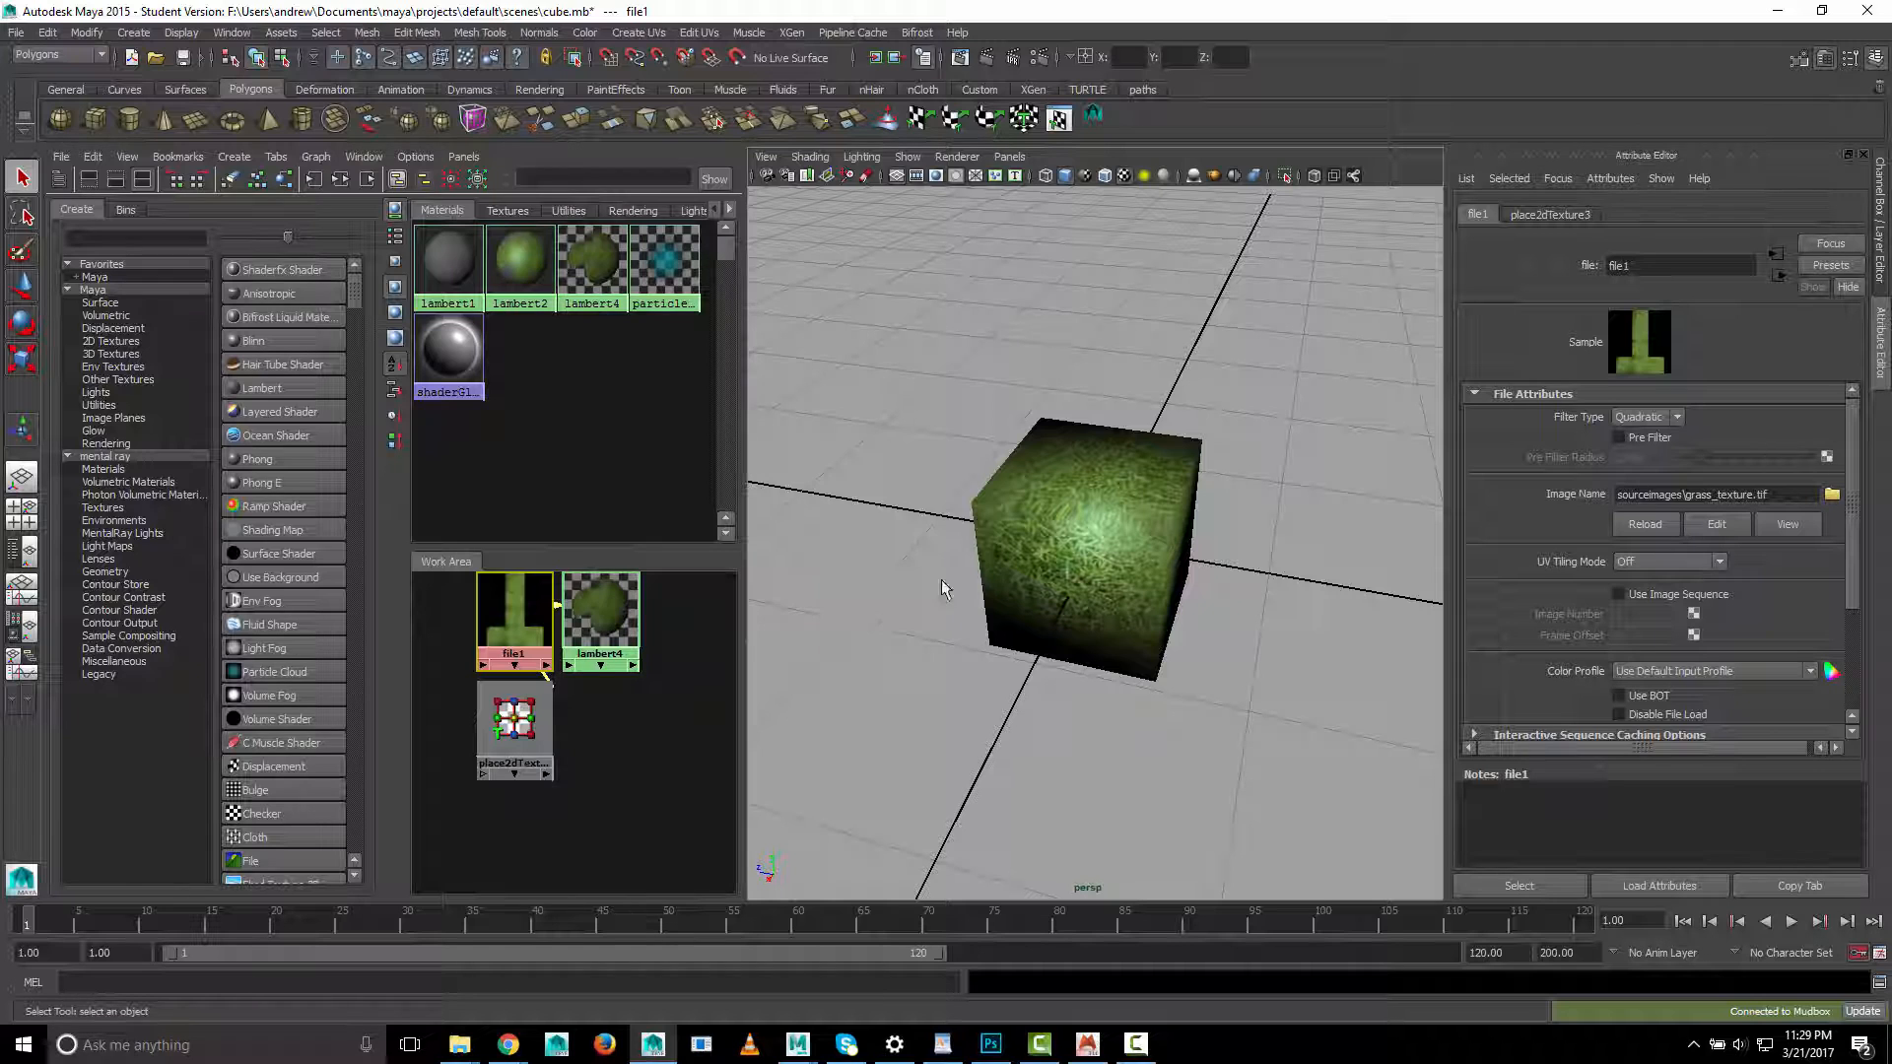
pyautogui.moveTo(446, 258); pyautogui.dragTo(1045, 591, button='middle')
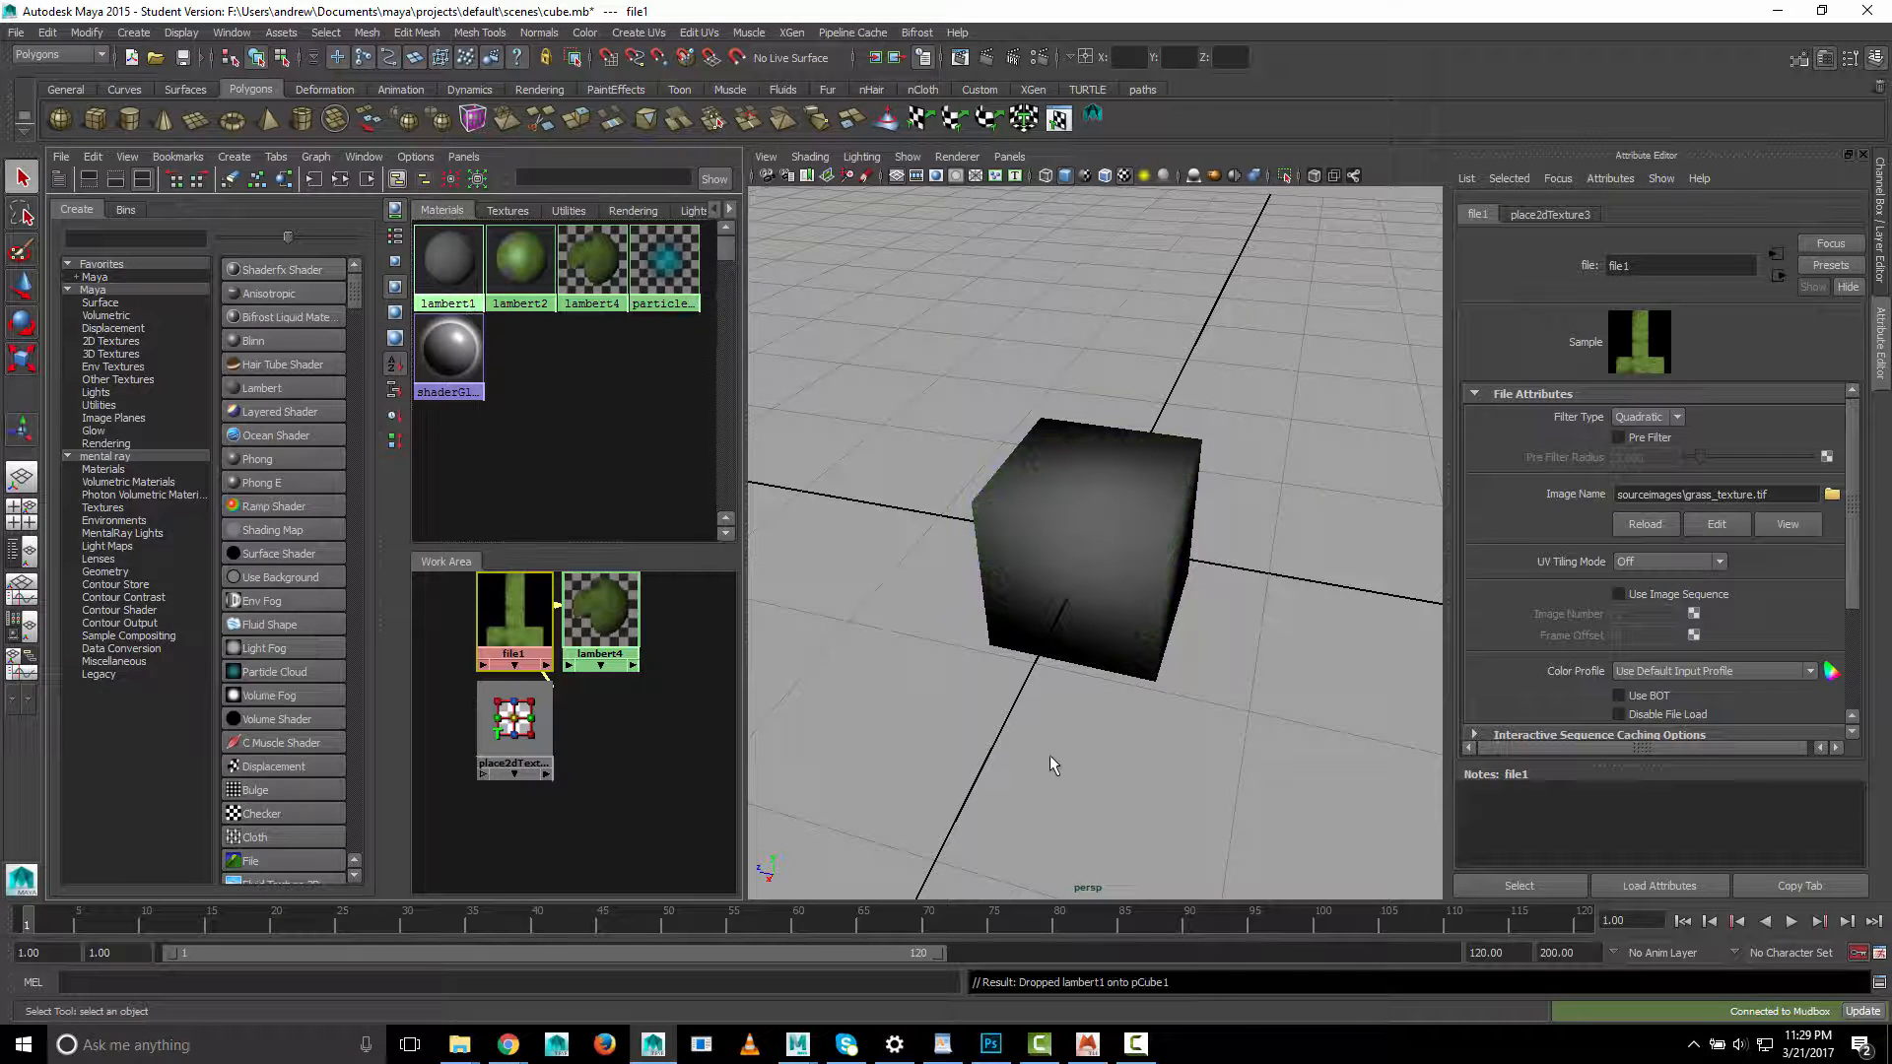
pyautogui.moveTo(603, 629); pyautogui.dragTo(1121, 593, button='middle')
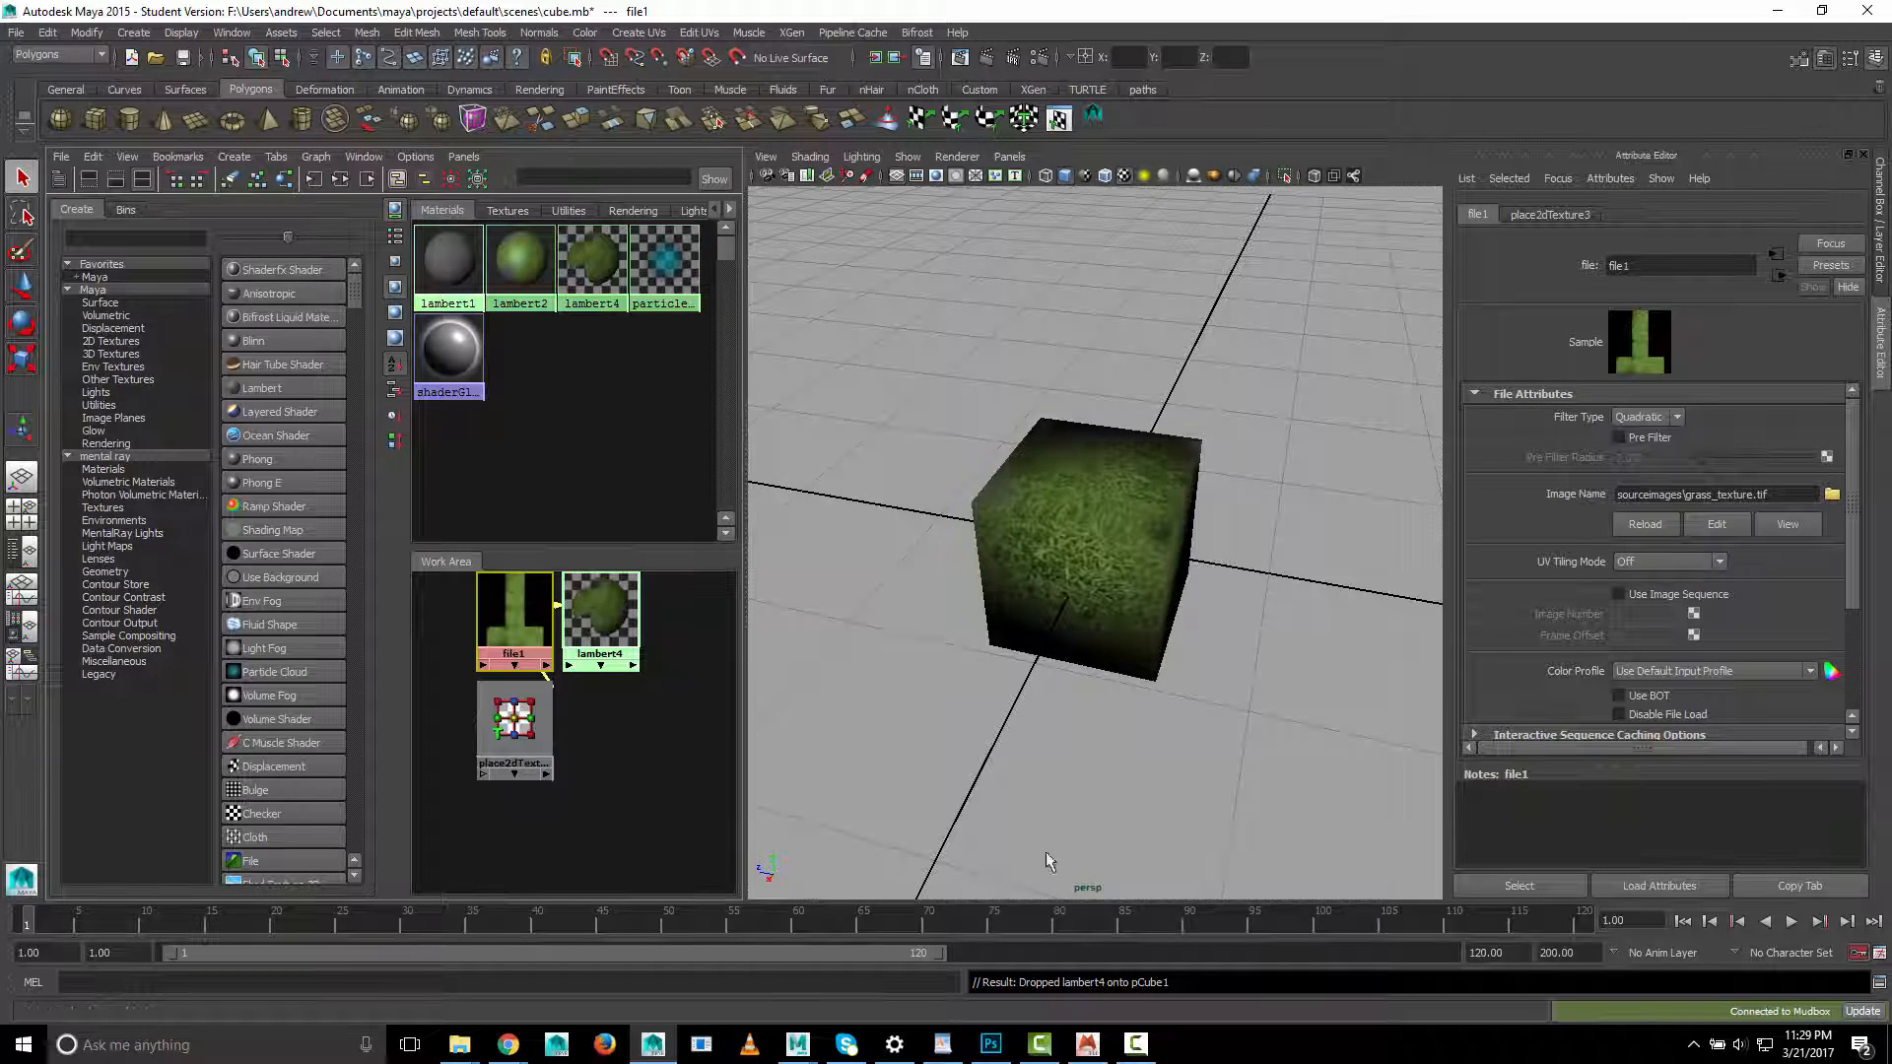
# Select the cube and inspect the grass texture on its top and sides, both close up and from farther away
pyautogui.click(1132, 654)
pyautogui.keyDown('alt'); pyautogui.moveTo(1132, 654); pyautogui.dragTo(906, 610); pyautogui.keyUp('alt')
pyautogui.keyDown('alt'); pyautogui.moveTo(1178, 643); pyautogui.dragTo(1178, 627); pyautogui.keyUp('alt')
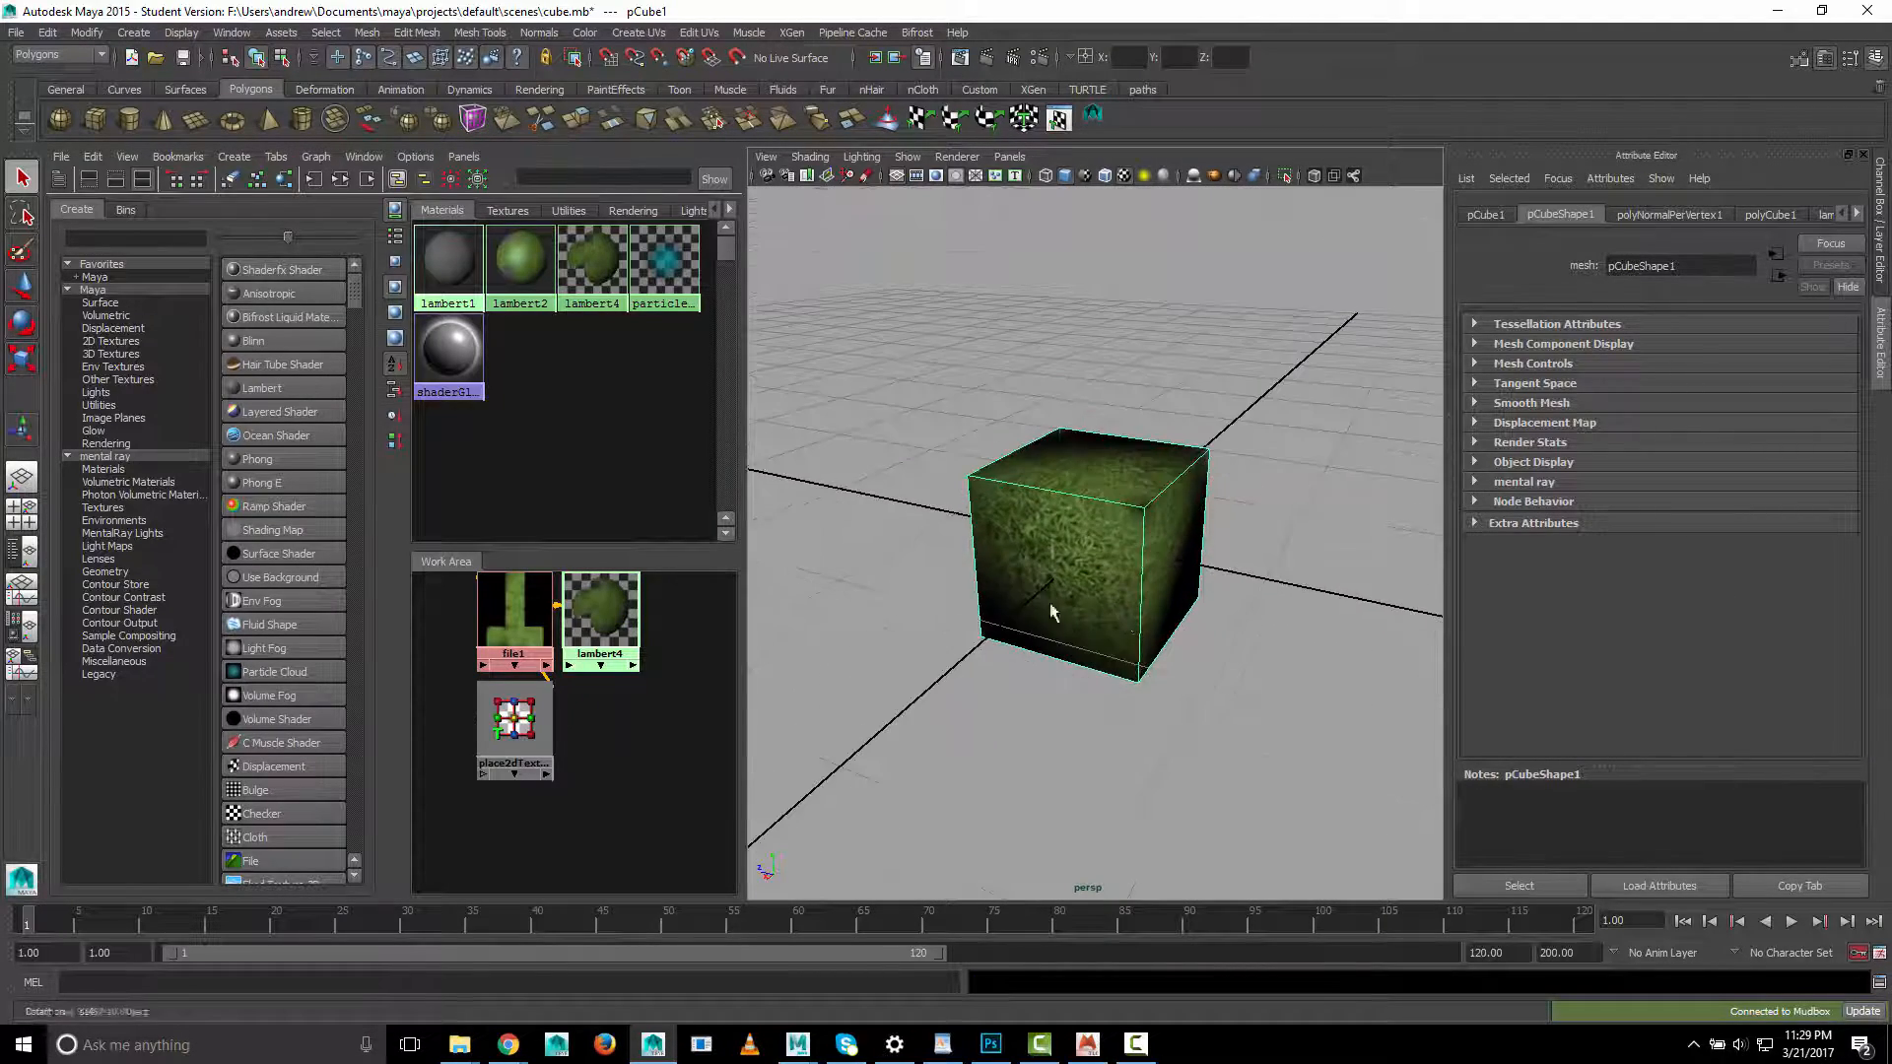
pyautogui.keyDown('alt'); pyautogui.moveTo(1051, 609); pyautogui.dragTo(1432, 612, button='right'); pyautogui.keyUp('alt')
pyautogui.keyDown('alt'); pyautogui.moveTo(1058, 458); pyautogui.dragTo(1136, 660); pyautogui.keyUp('alt')
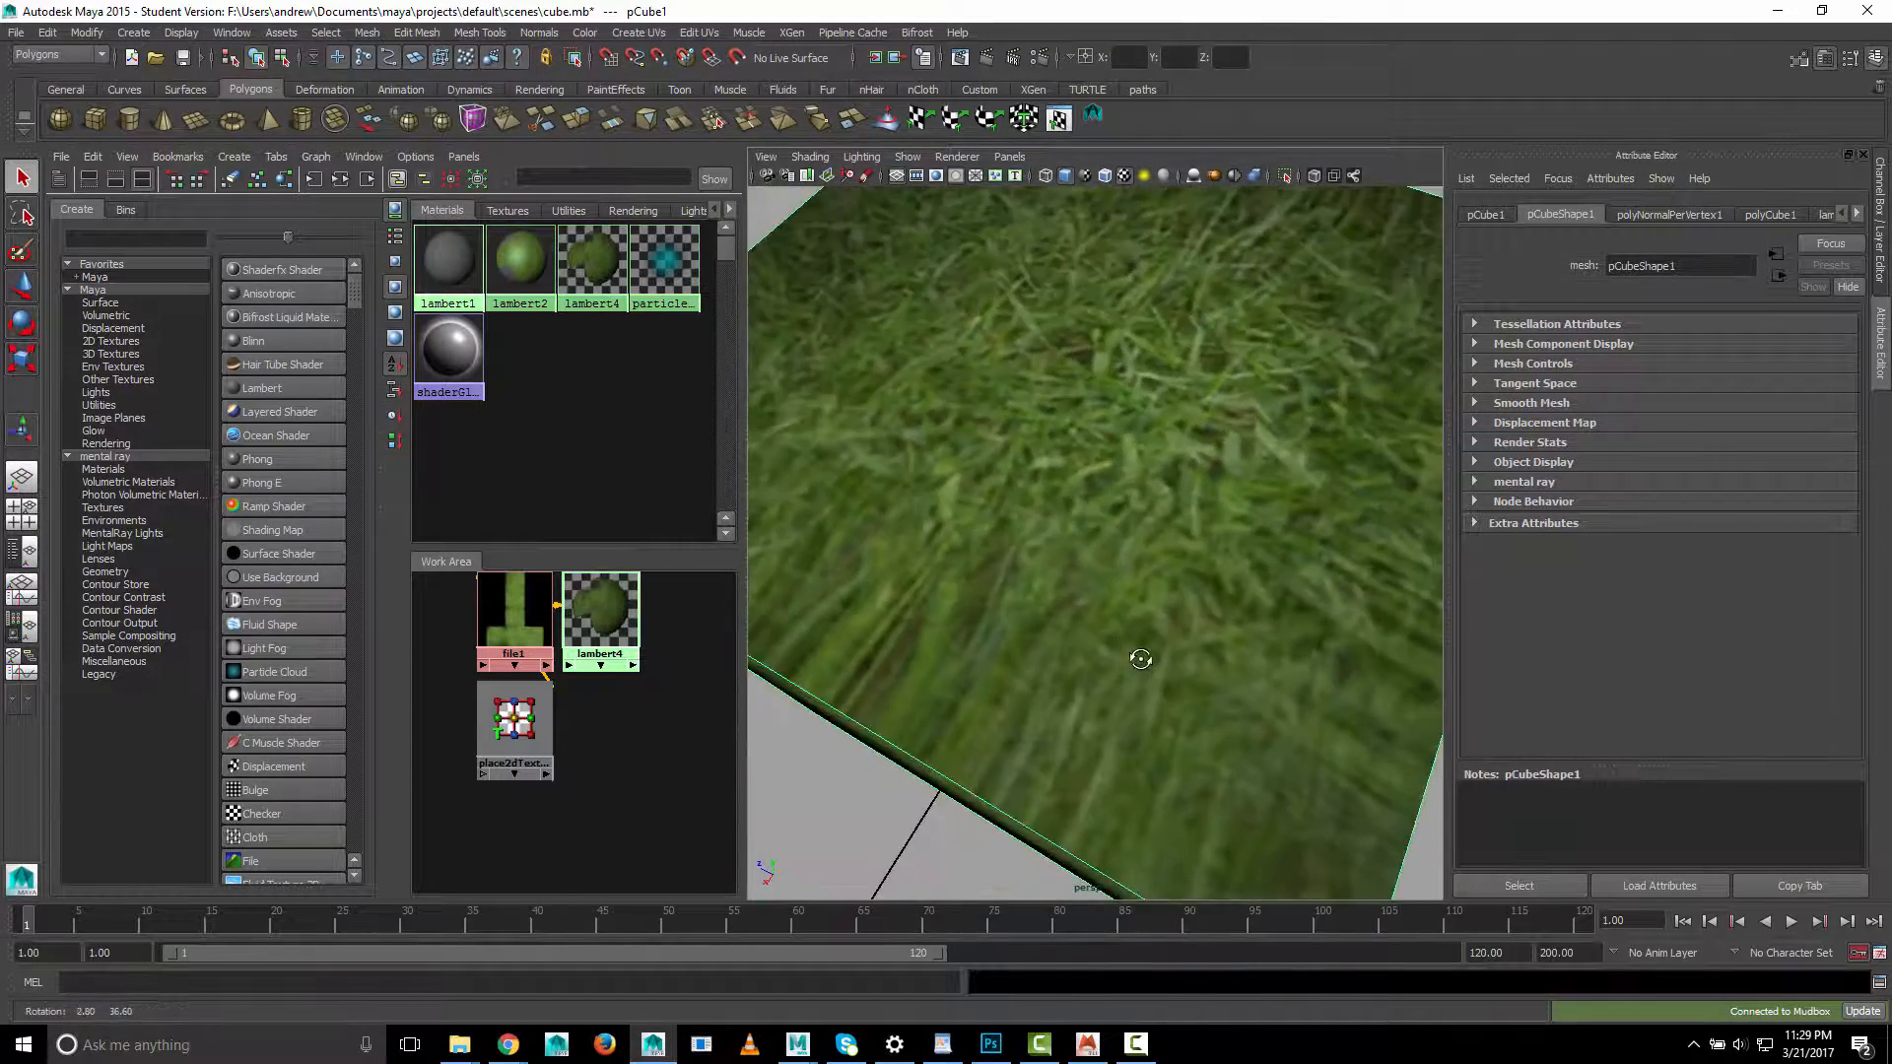
pyautogui.keyDown('alt'); pyautogui.moveTo(1232, 562); pyautogui.dragTo(920, 648, button='right'); pyautogui.keyUp('alt')
pyautogui.keyDown('alt'); pyautogui.moveTo(924, 646); pyautogui.dragTo(976, 687); pyautogui.keyUp('alt')
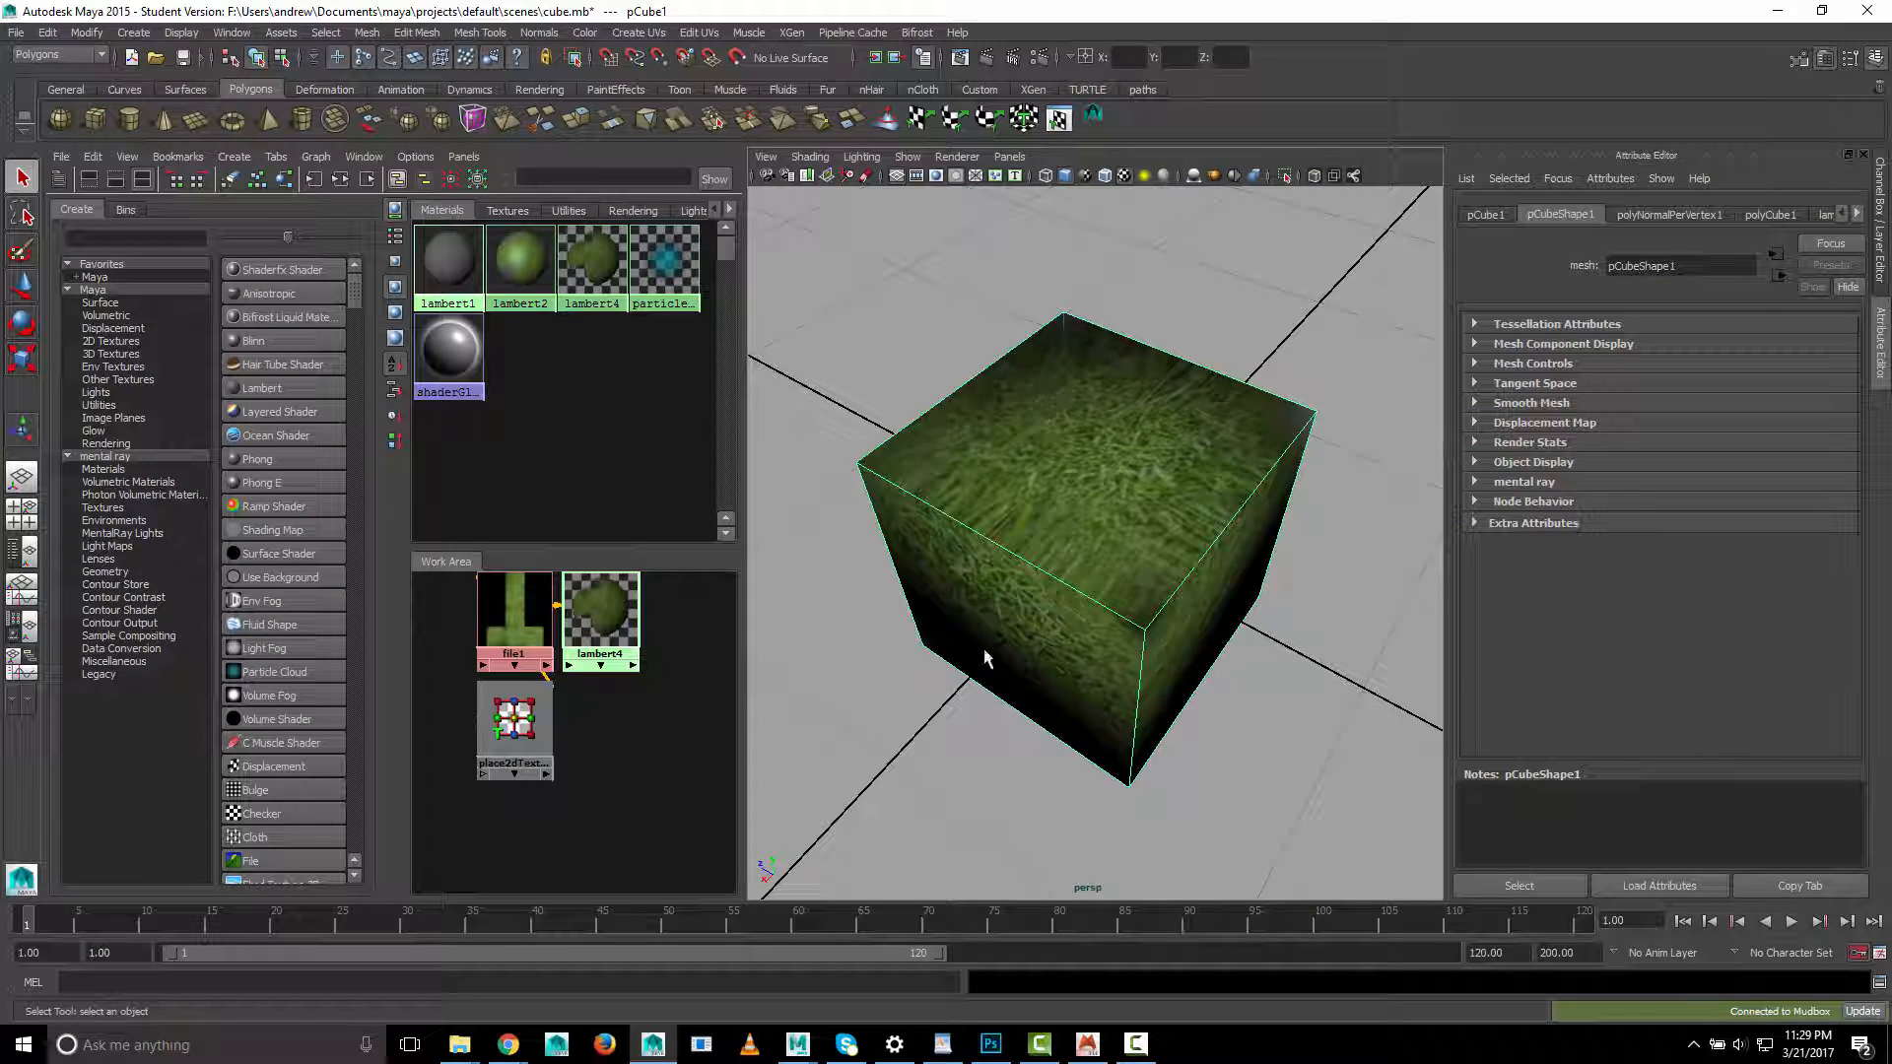
# Switch to Mudbox and review the layer commands available for Paint Layer 1, including Export Selected
pyautogui.click(1087, 1043)
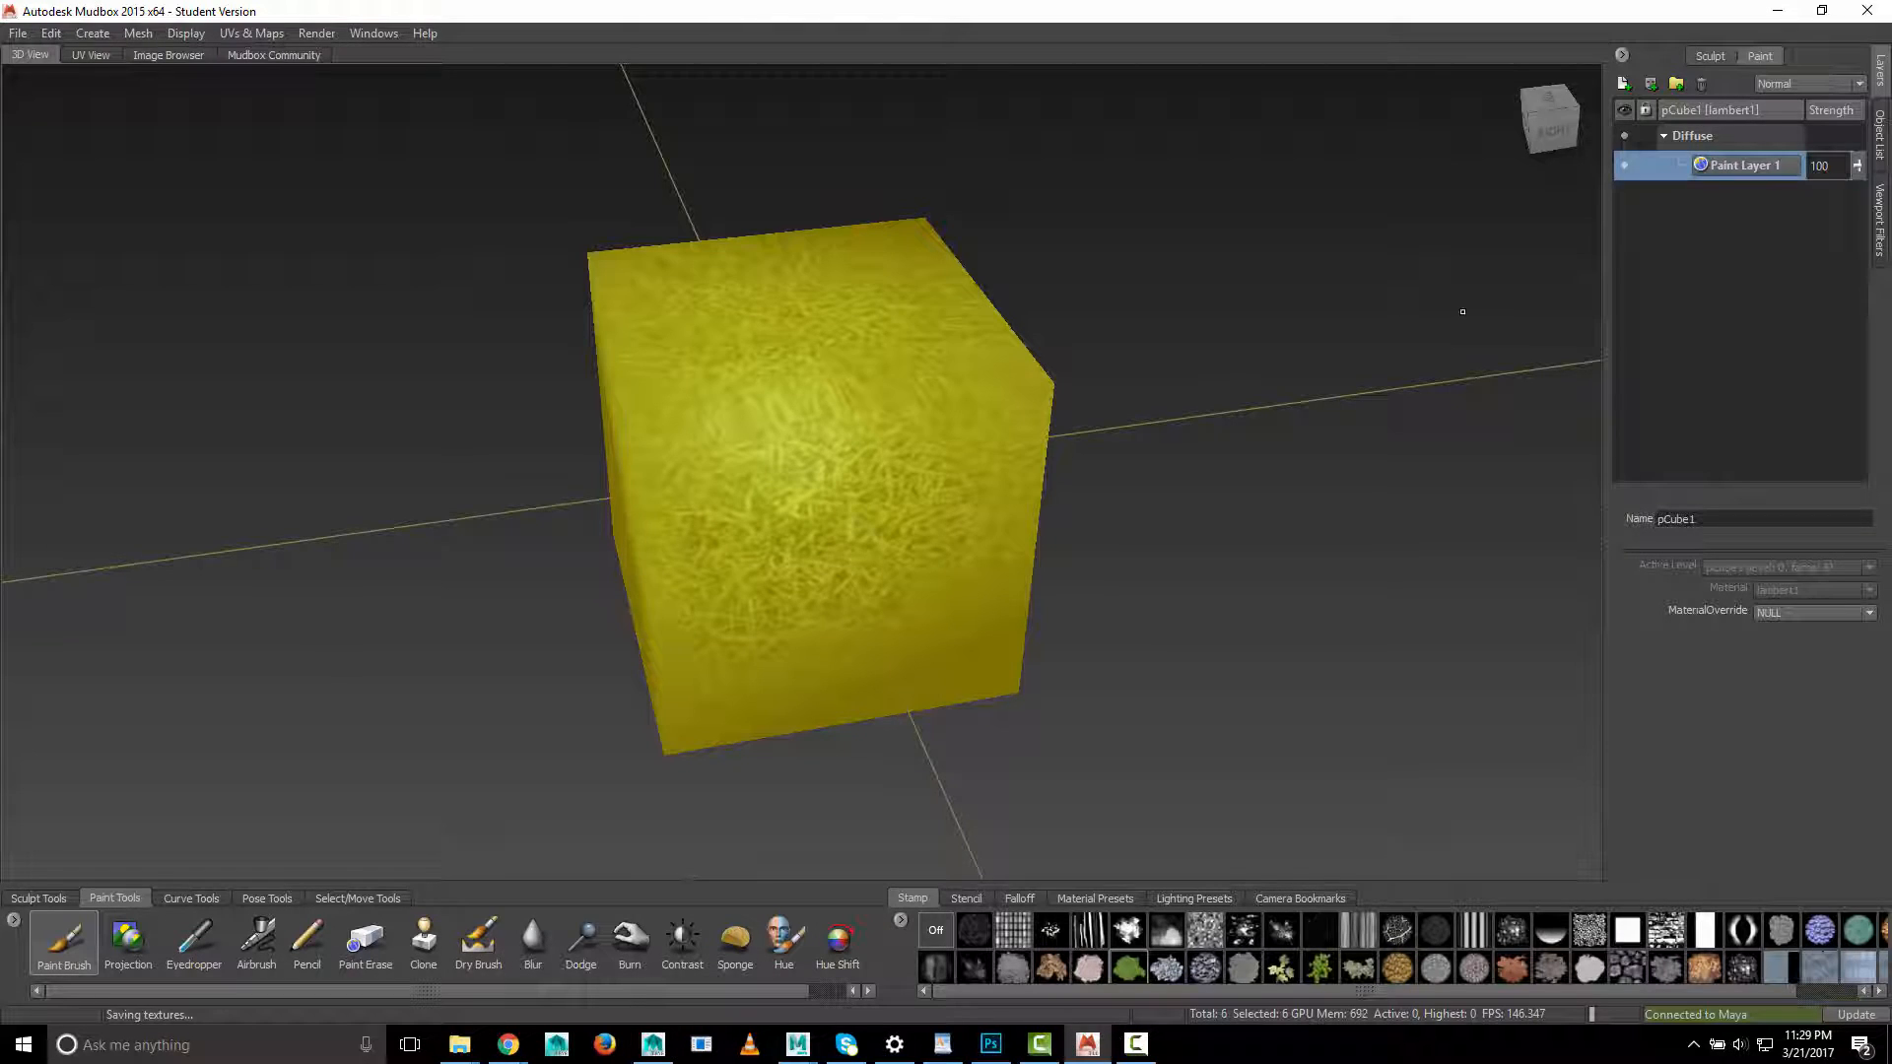
pyautogui.rightClick(1752, 164)
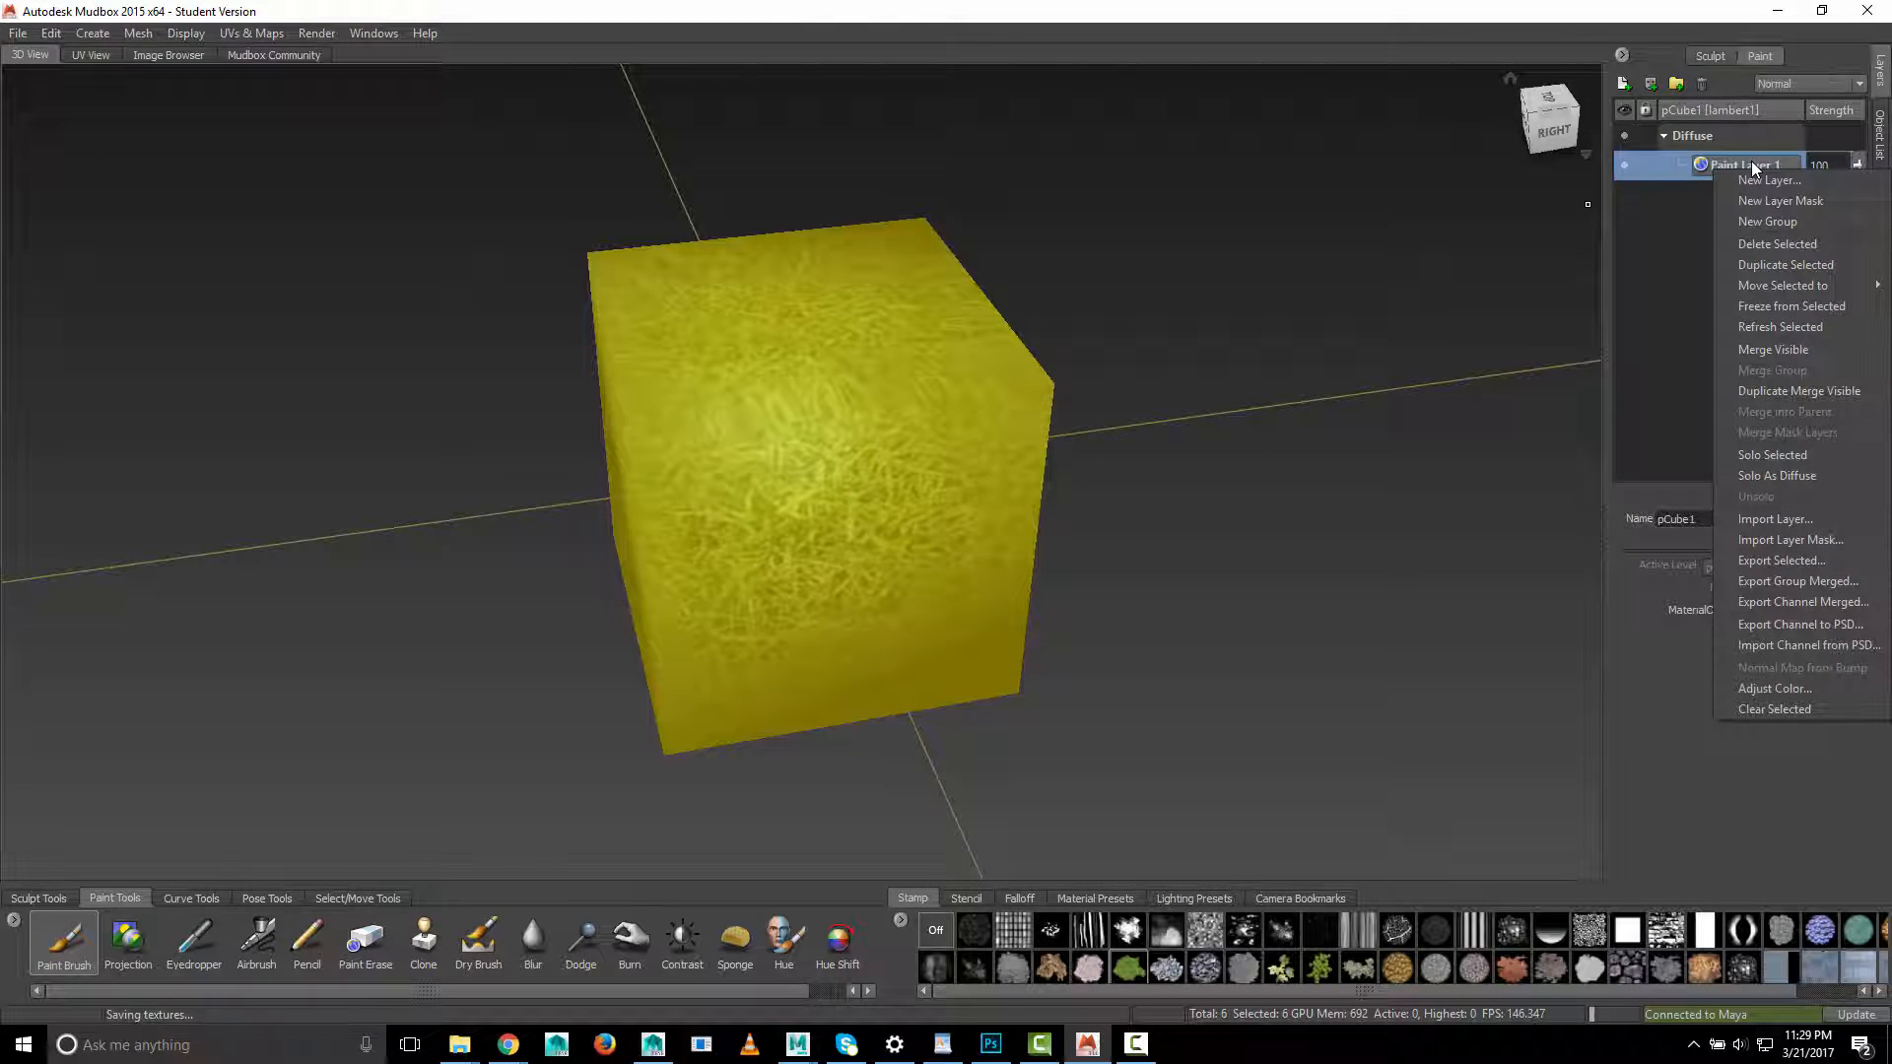
pyautogui.click(1575, 404)
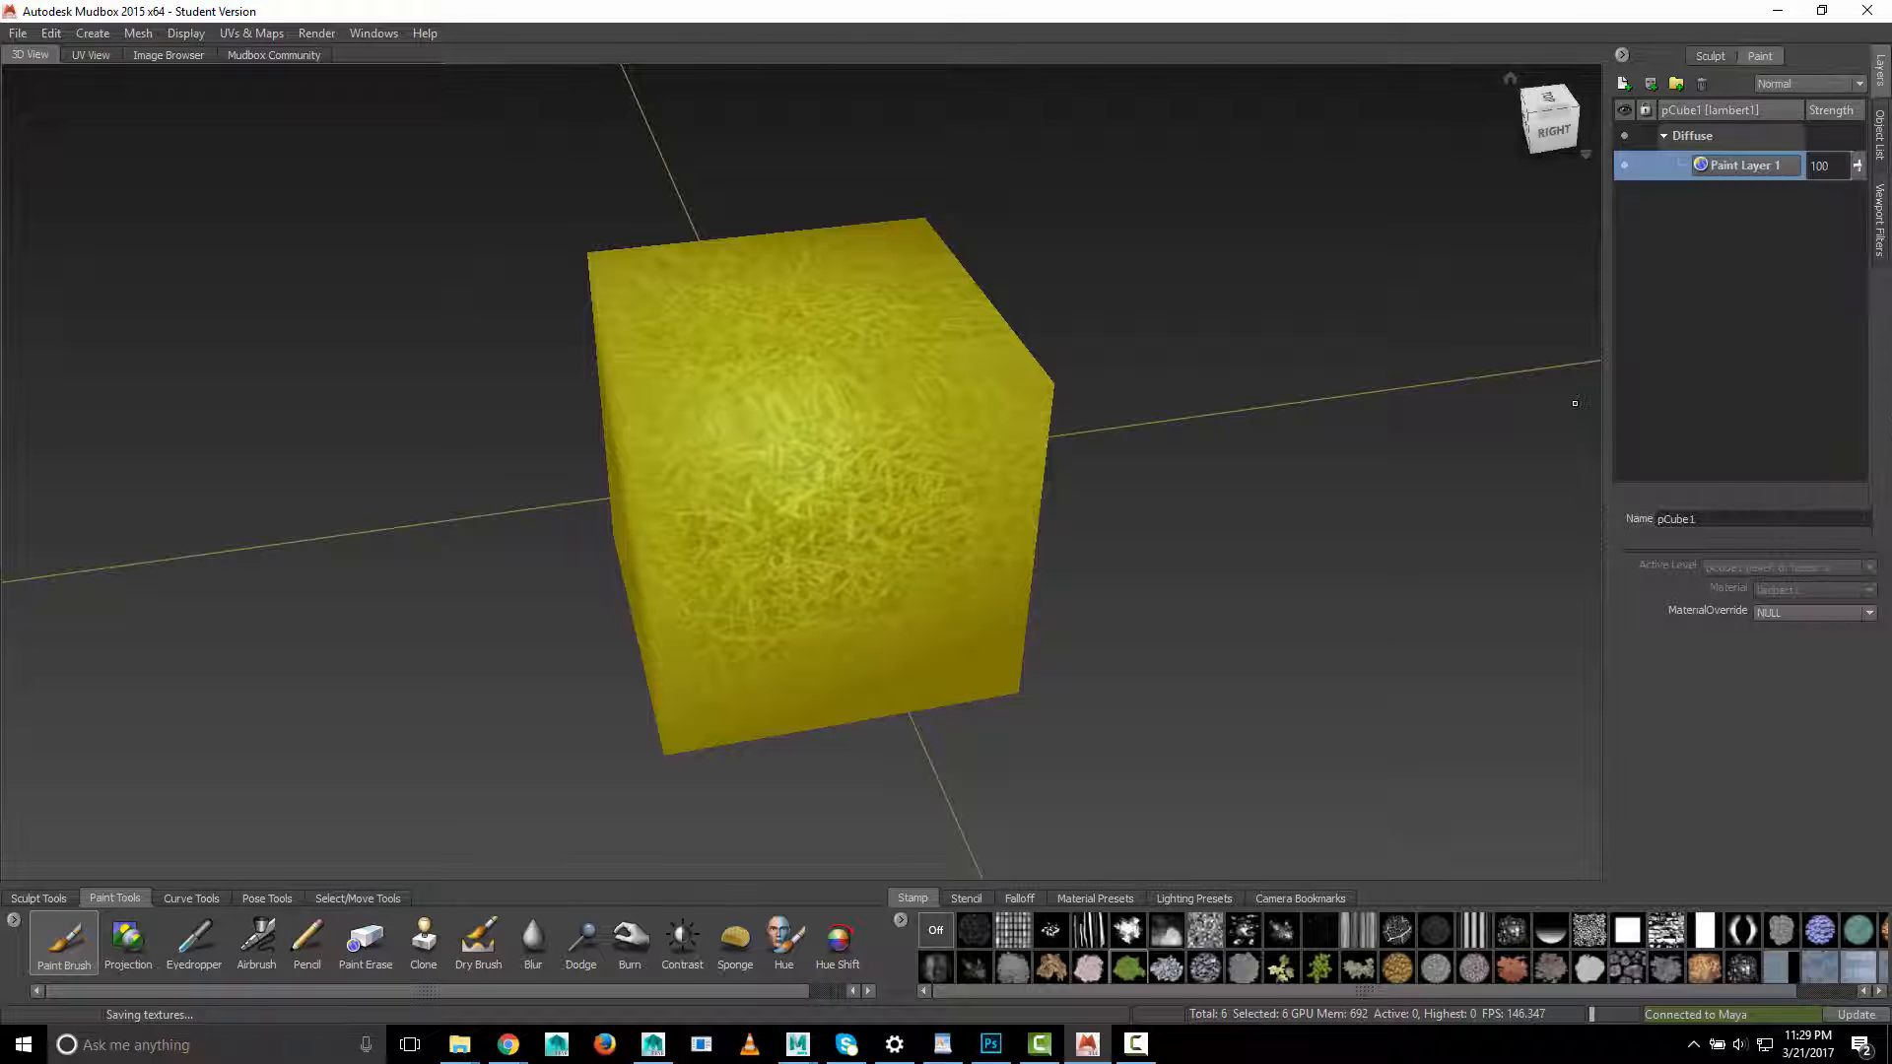